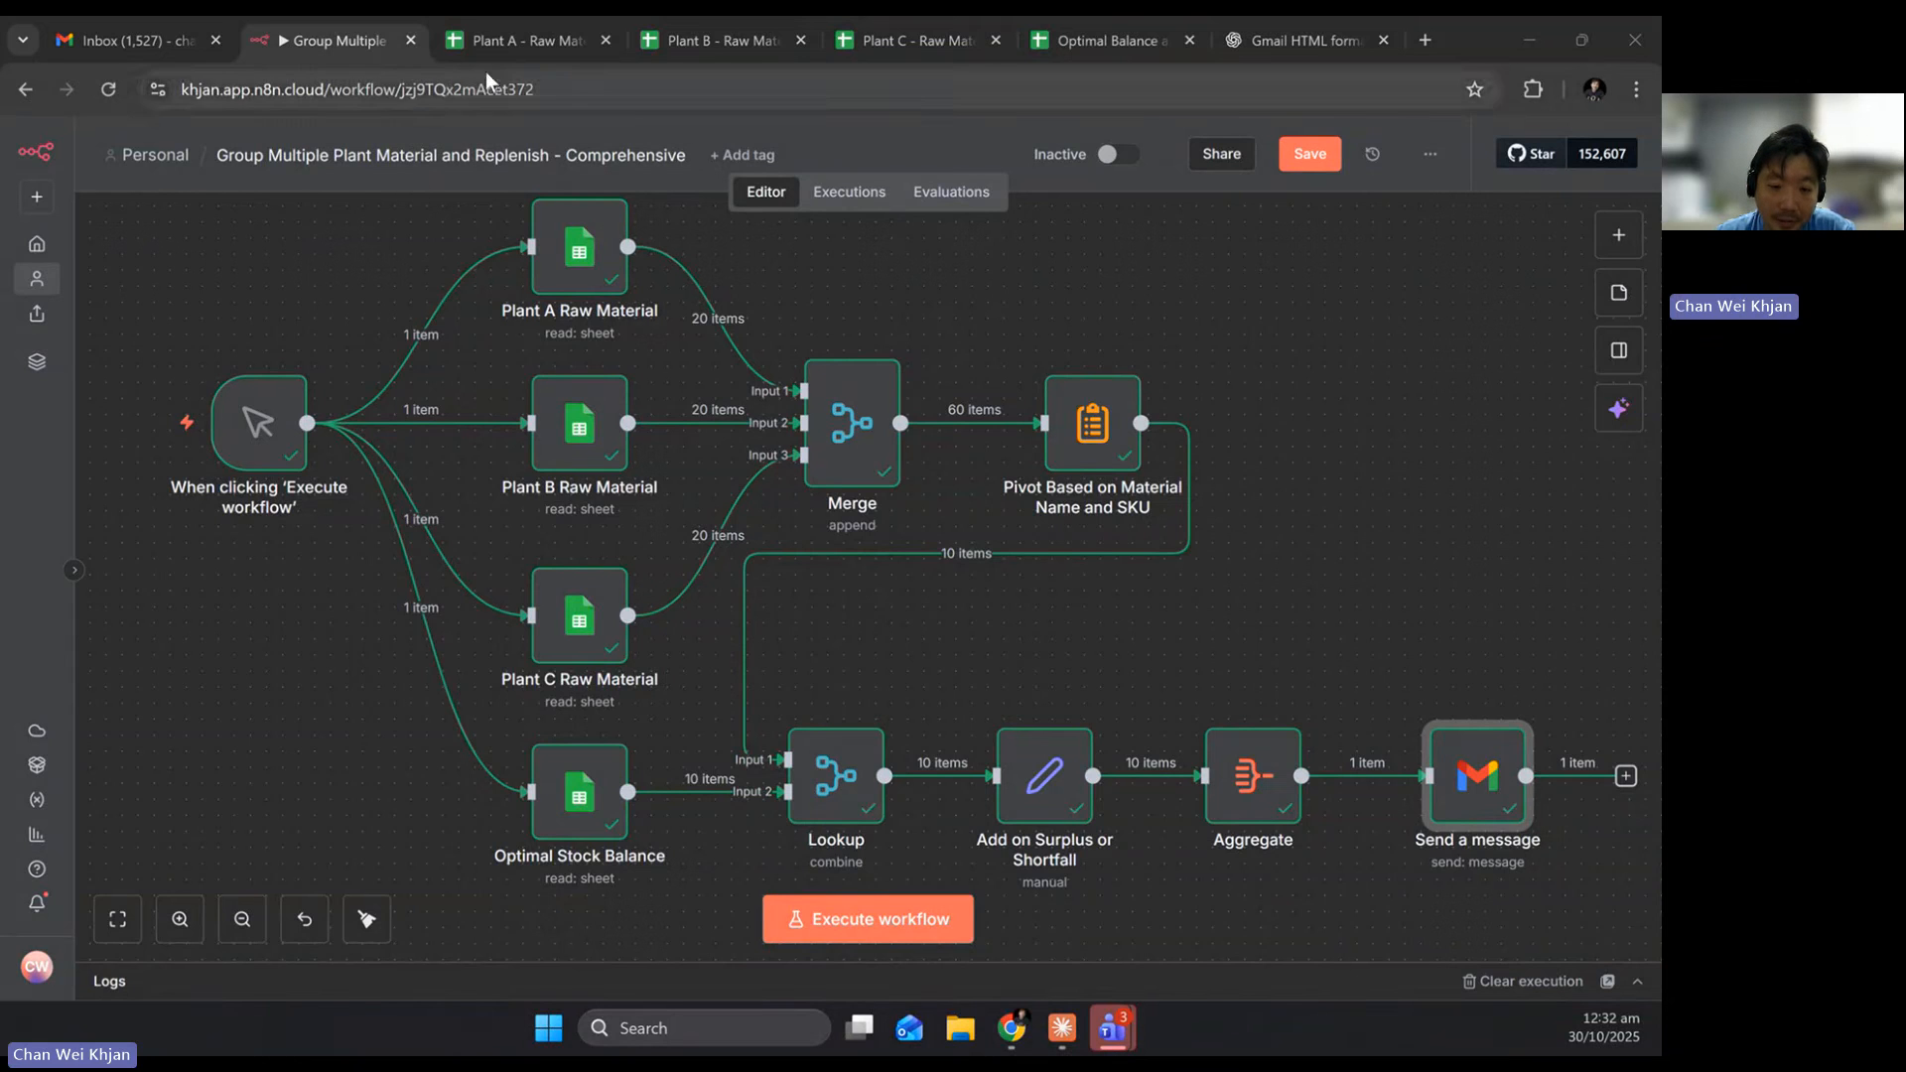
# Switch to Google Sheets and examine the Plant A, B and C raw material lists, highlighting Plant C's material and Quantity (kg) columns
pyautogui.click(503, 49)
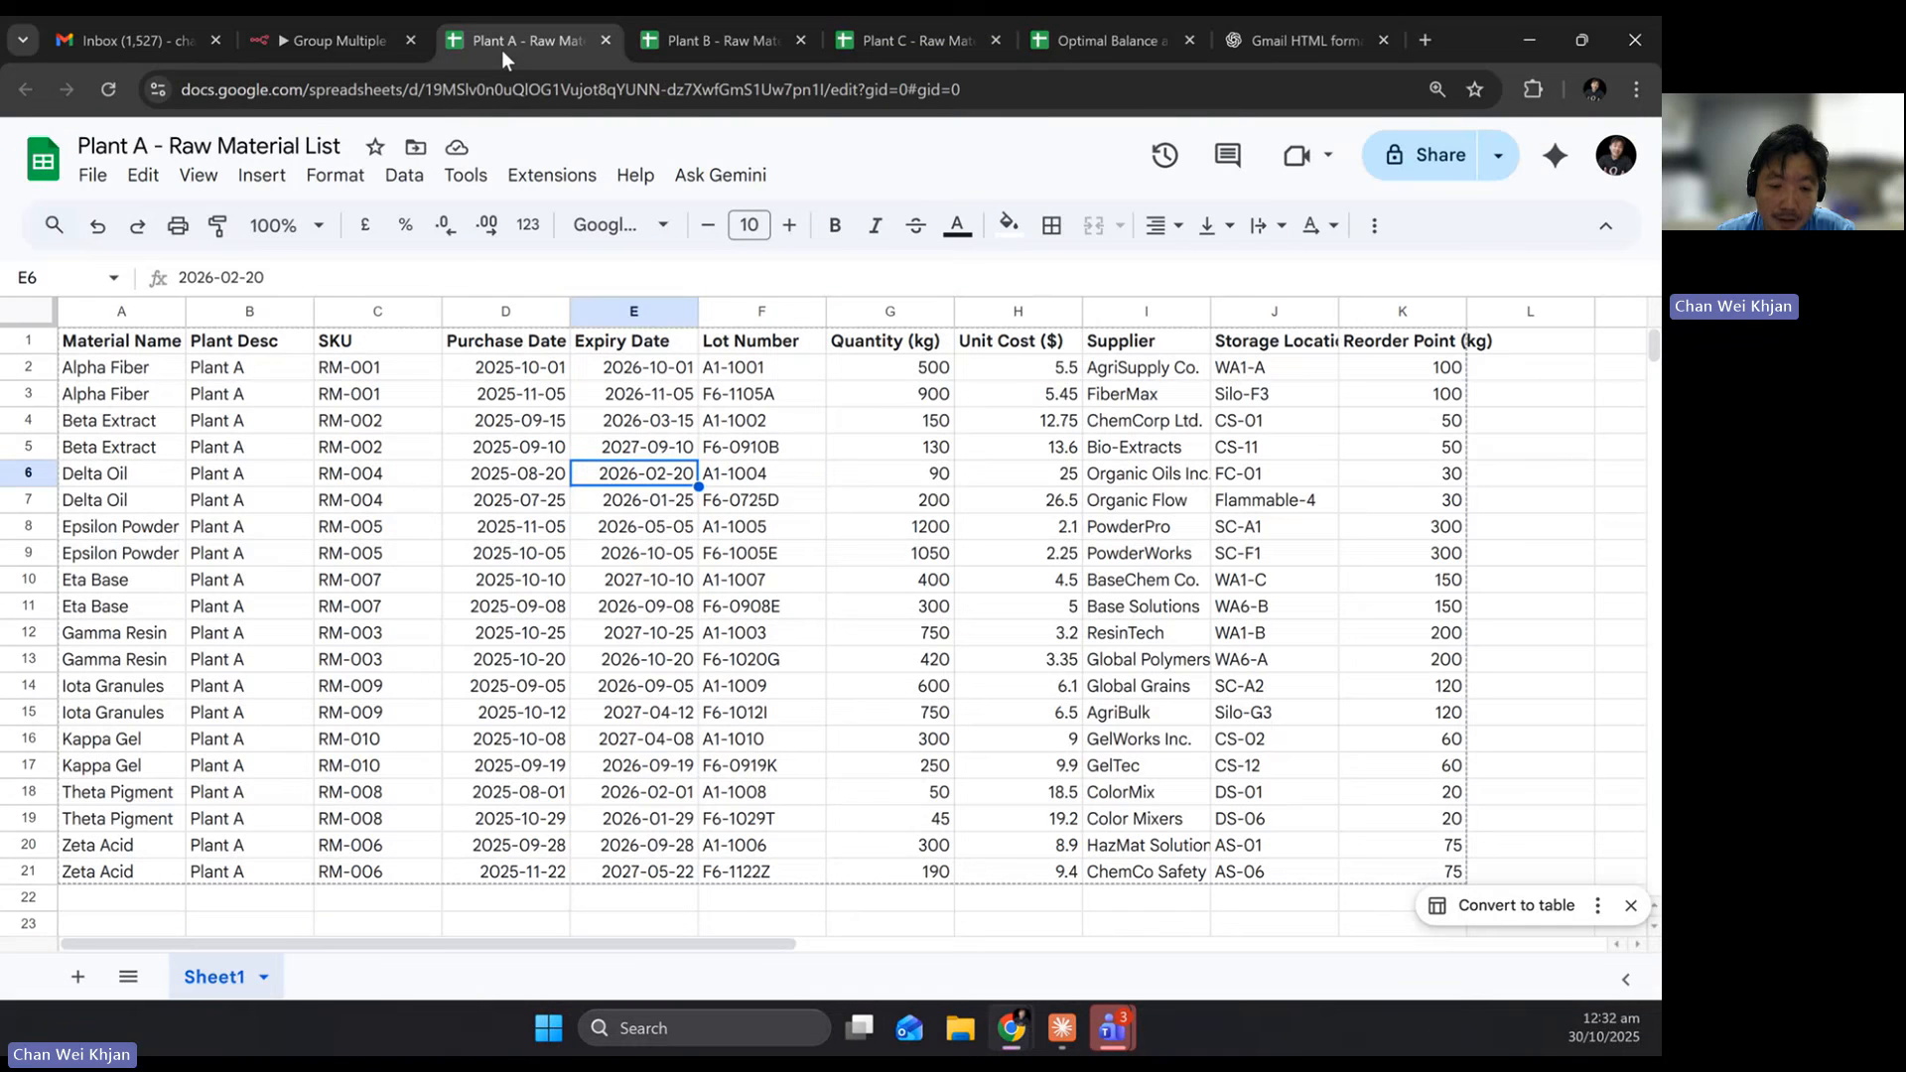
pyautogui.click(697, 44)
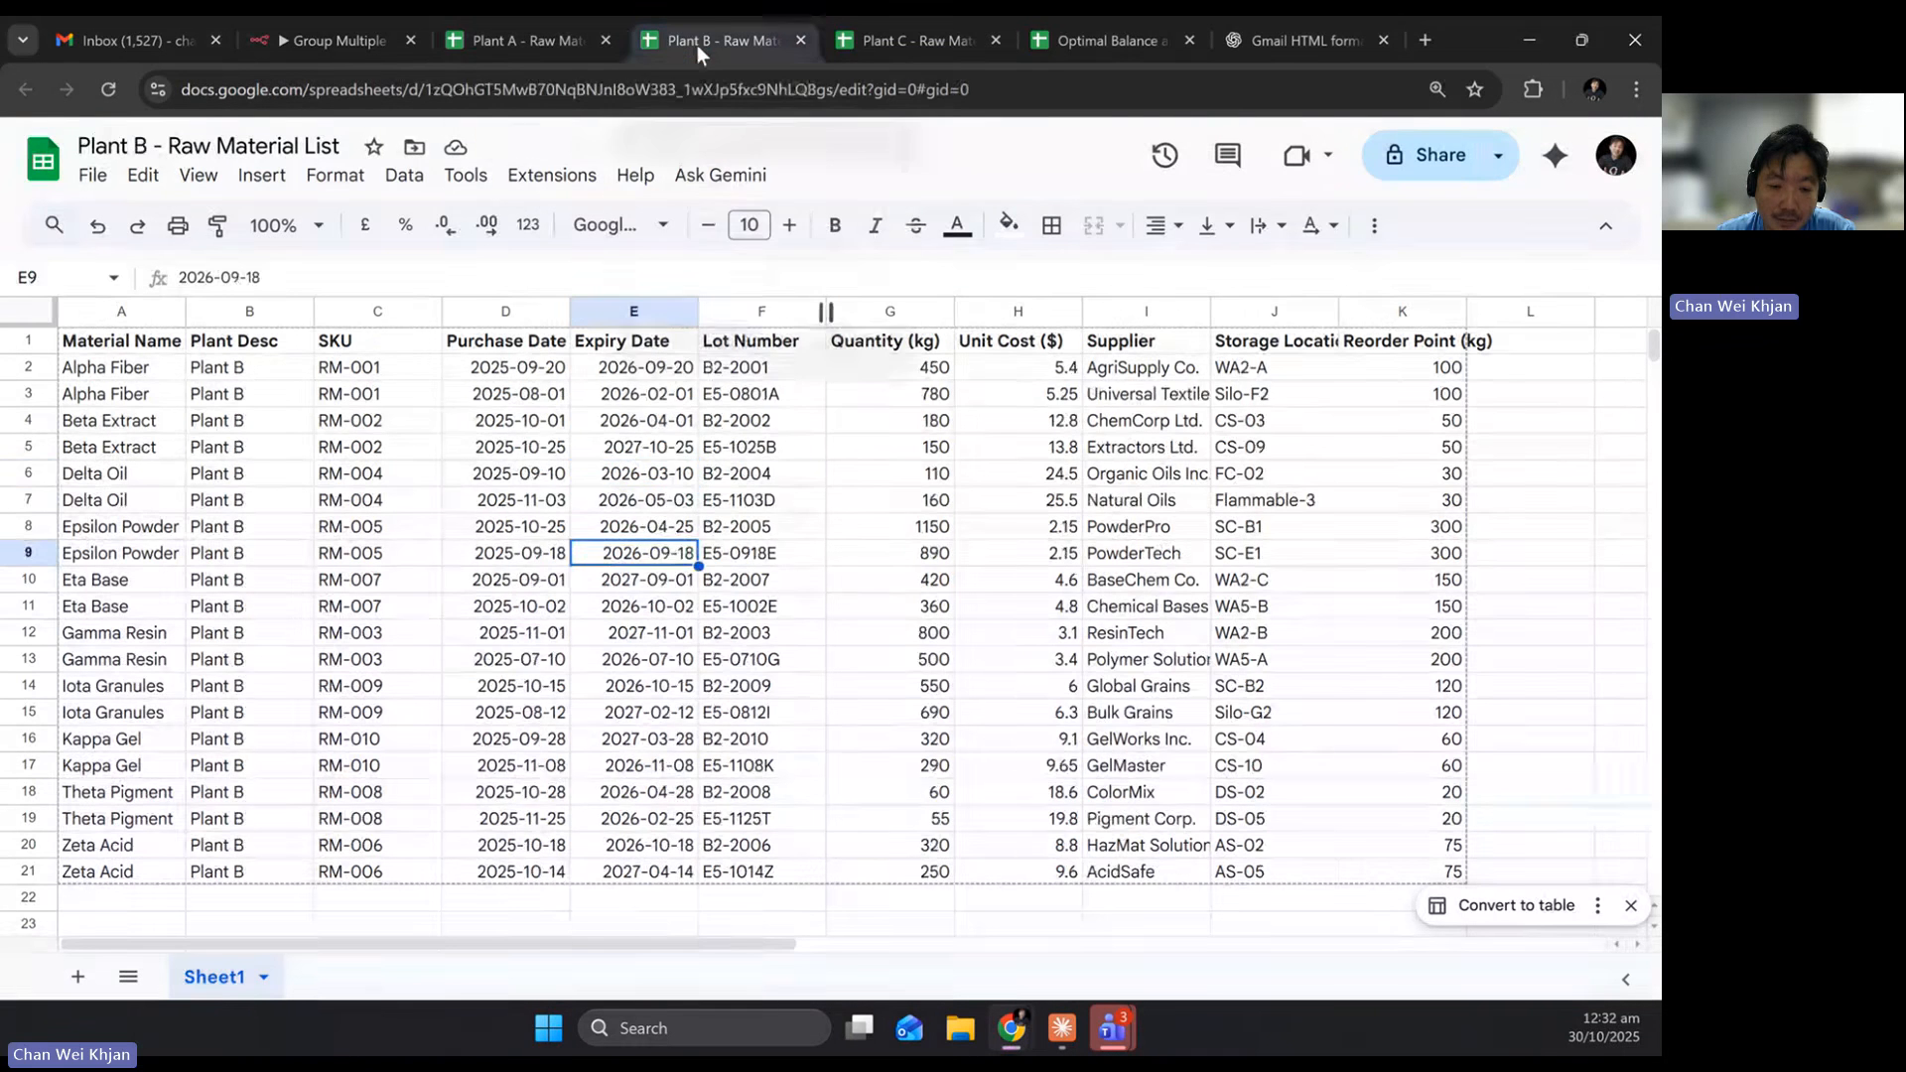
pyautogui.click(896, 39)
pyautogui.moveTo(327, 369); pyautogui.dragTo(335, 739)
pyautogui.moveTo(114, 367); pyautogui.dragTo(248, 655)
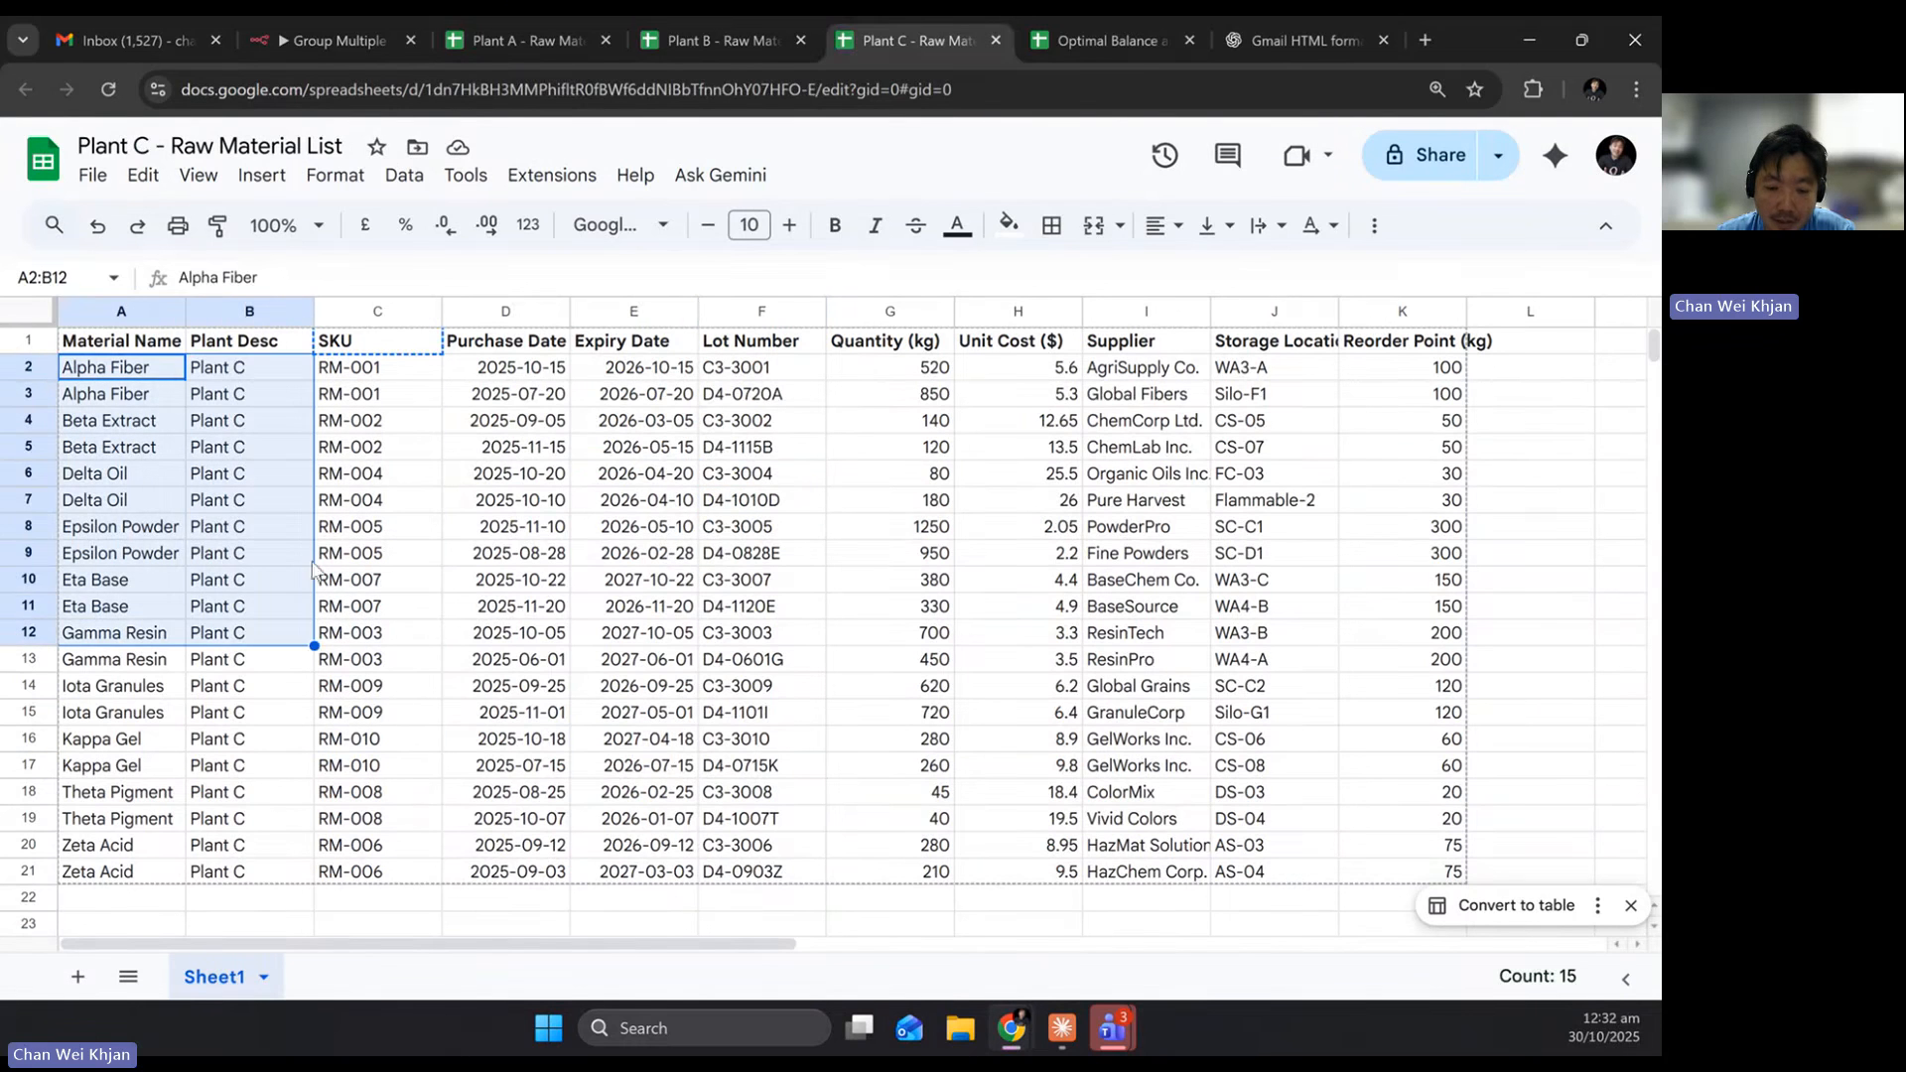
pyautogui.moveTo(889, 341); pyautogui.dragTo(894, 874)
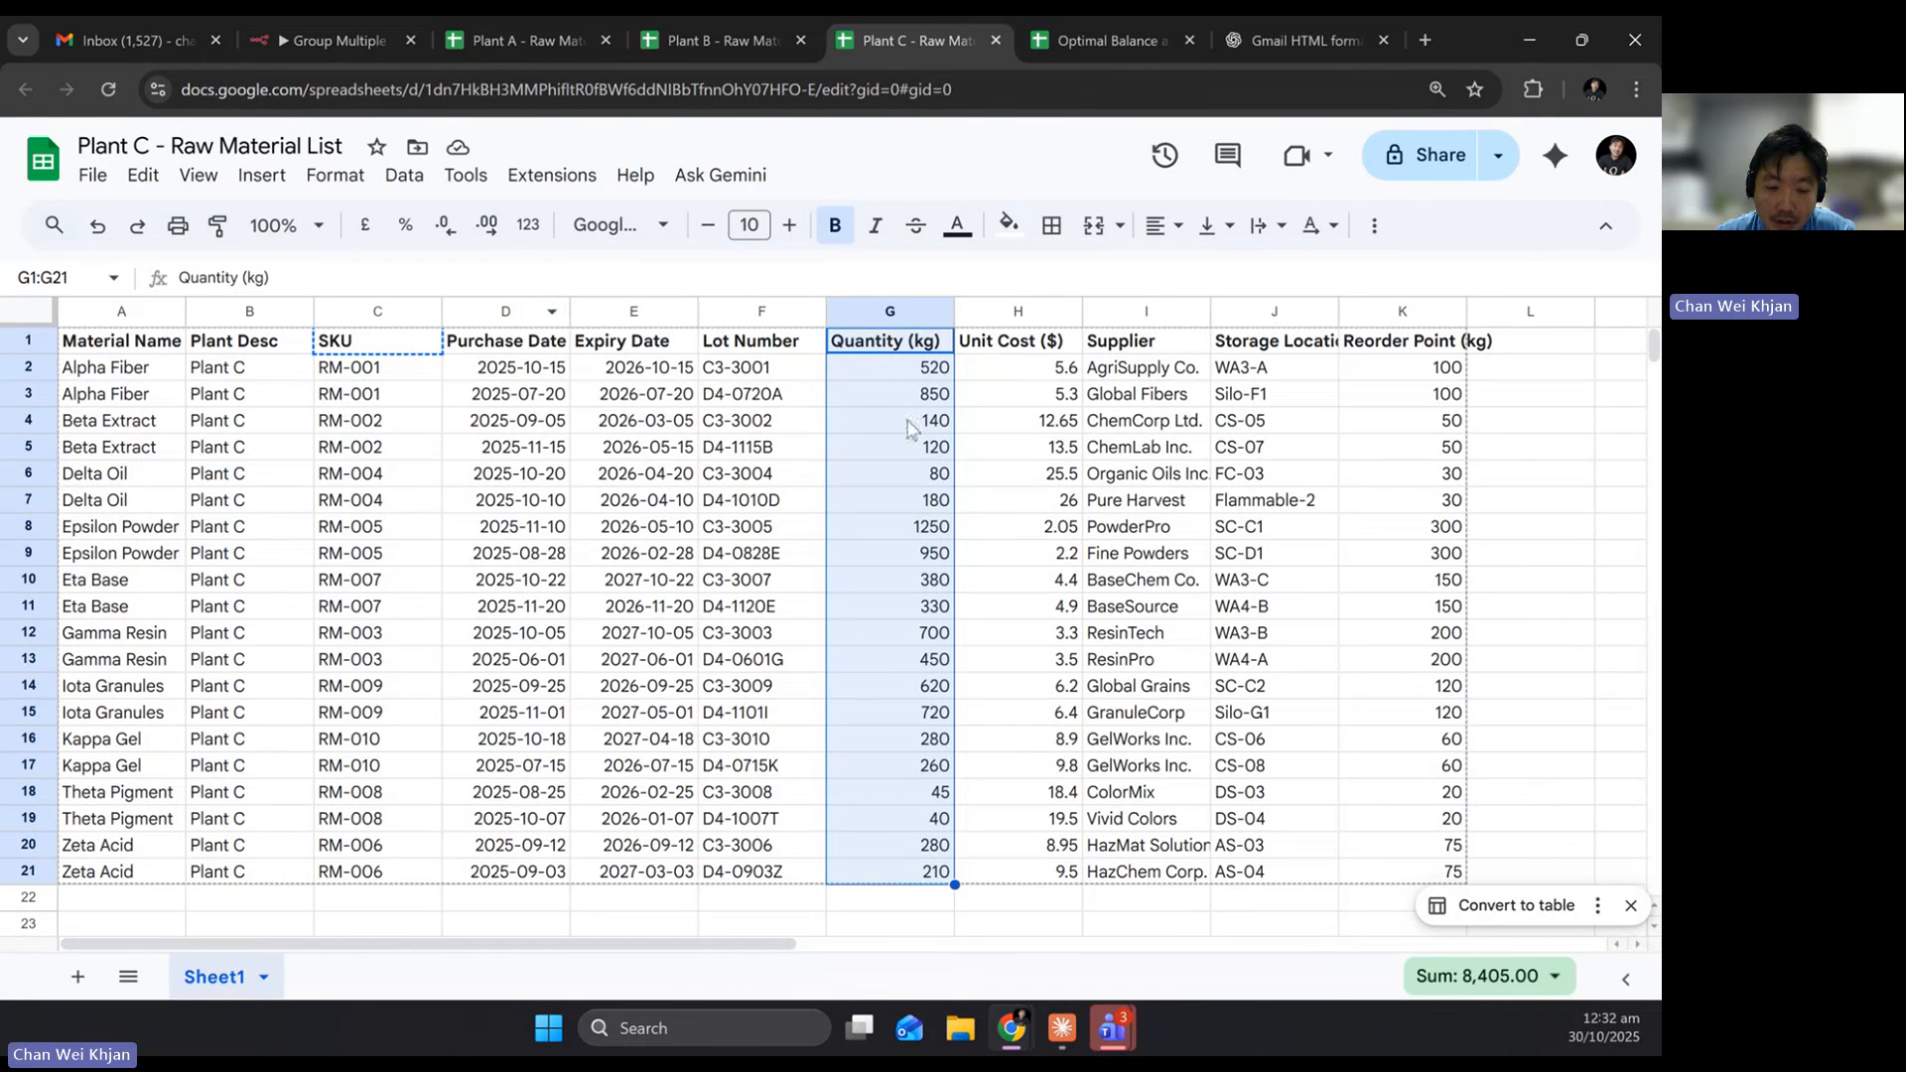
# Compare the structure of the three plant raw material sheets and highlight Plant C's first Alpha Fiber row through Quantity
pyautogui.click(543, 44)
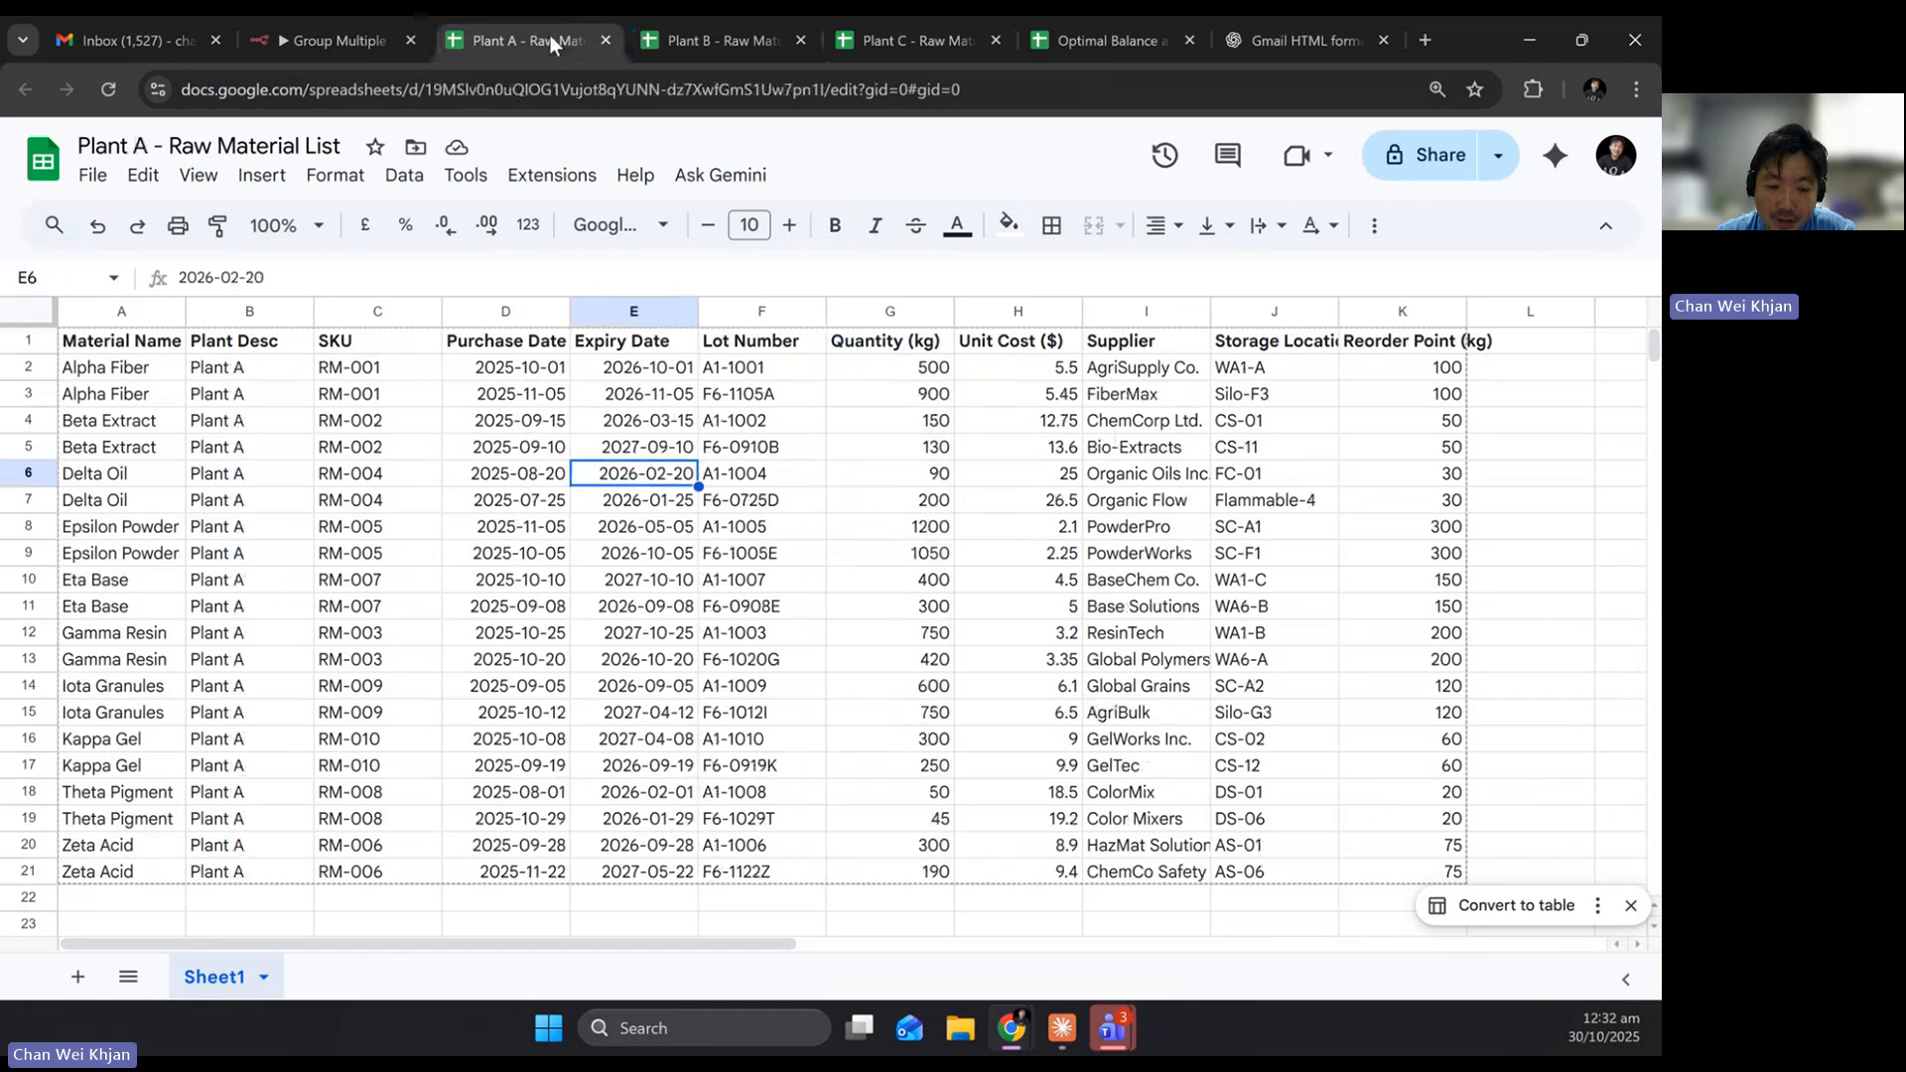
pyautogui.click(710, 41)
pyautogui.click(879, 39)
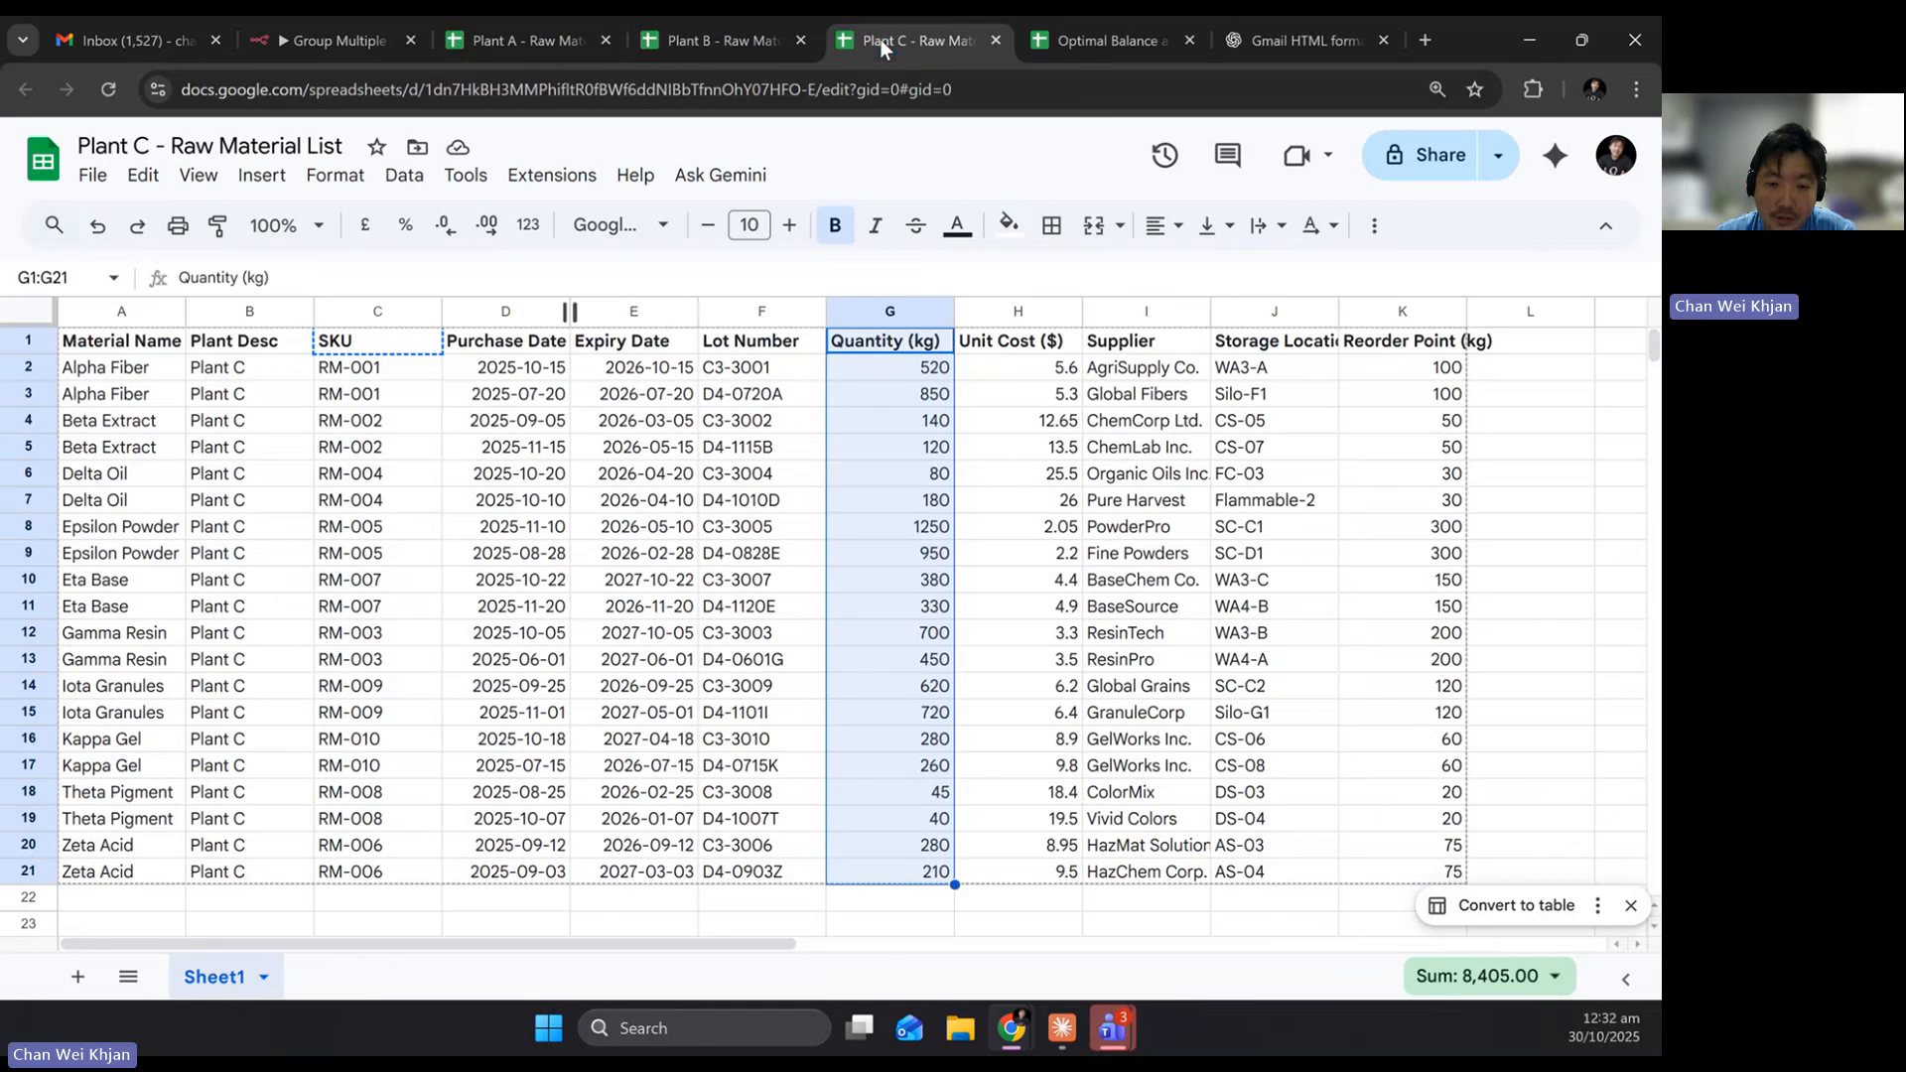
pyautogui.click(736, 33)
pyautogui.click(510, 33)
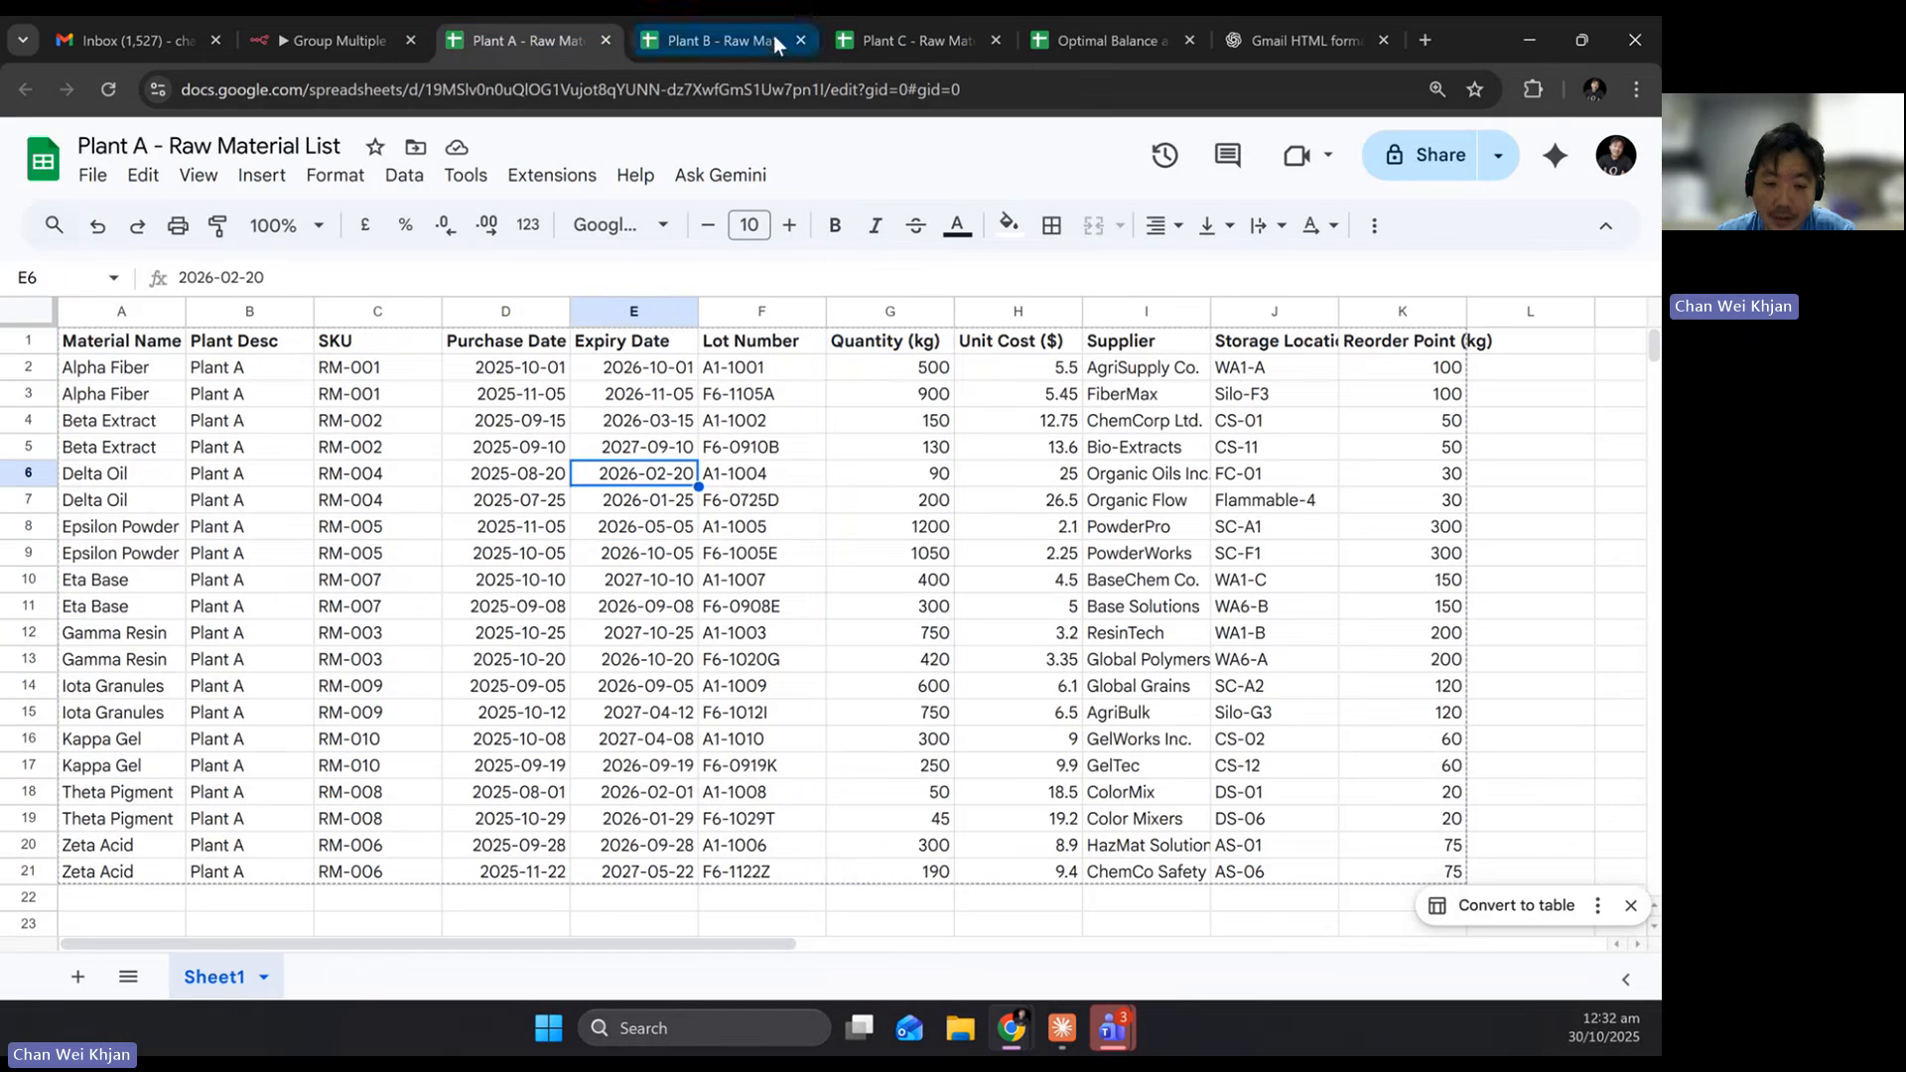
pyautogui.click(723, 32)
pyautogui.click(907, 40)
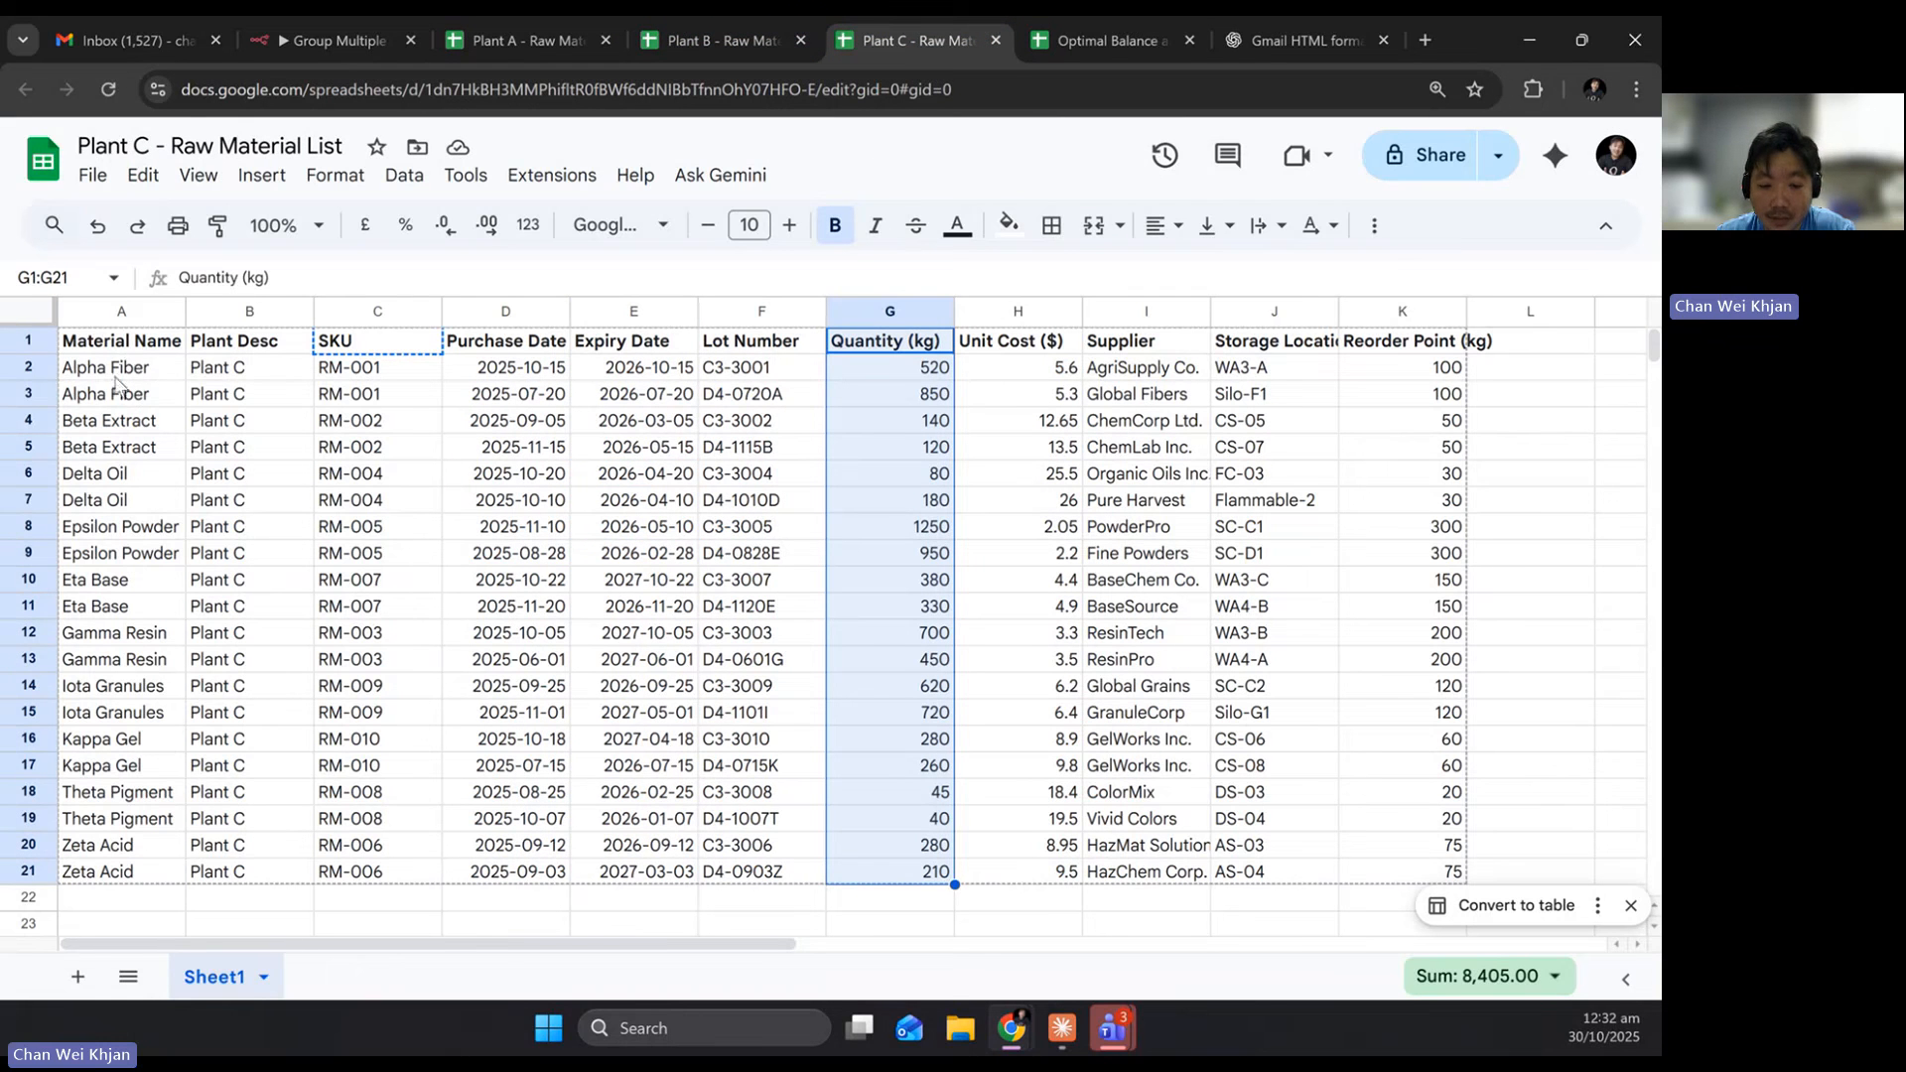
pyautogui.moveTo(122, 370); pyautogui.dragTo(923, 373)
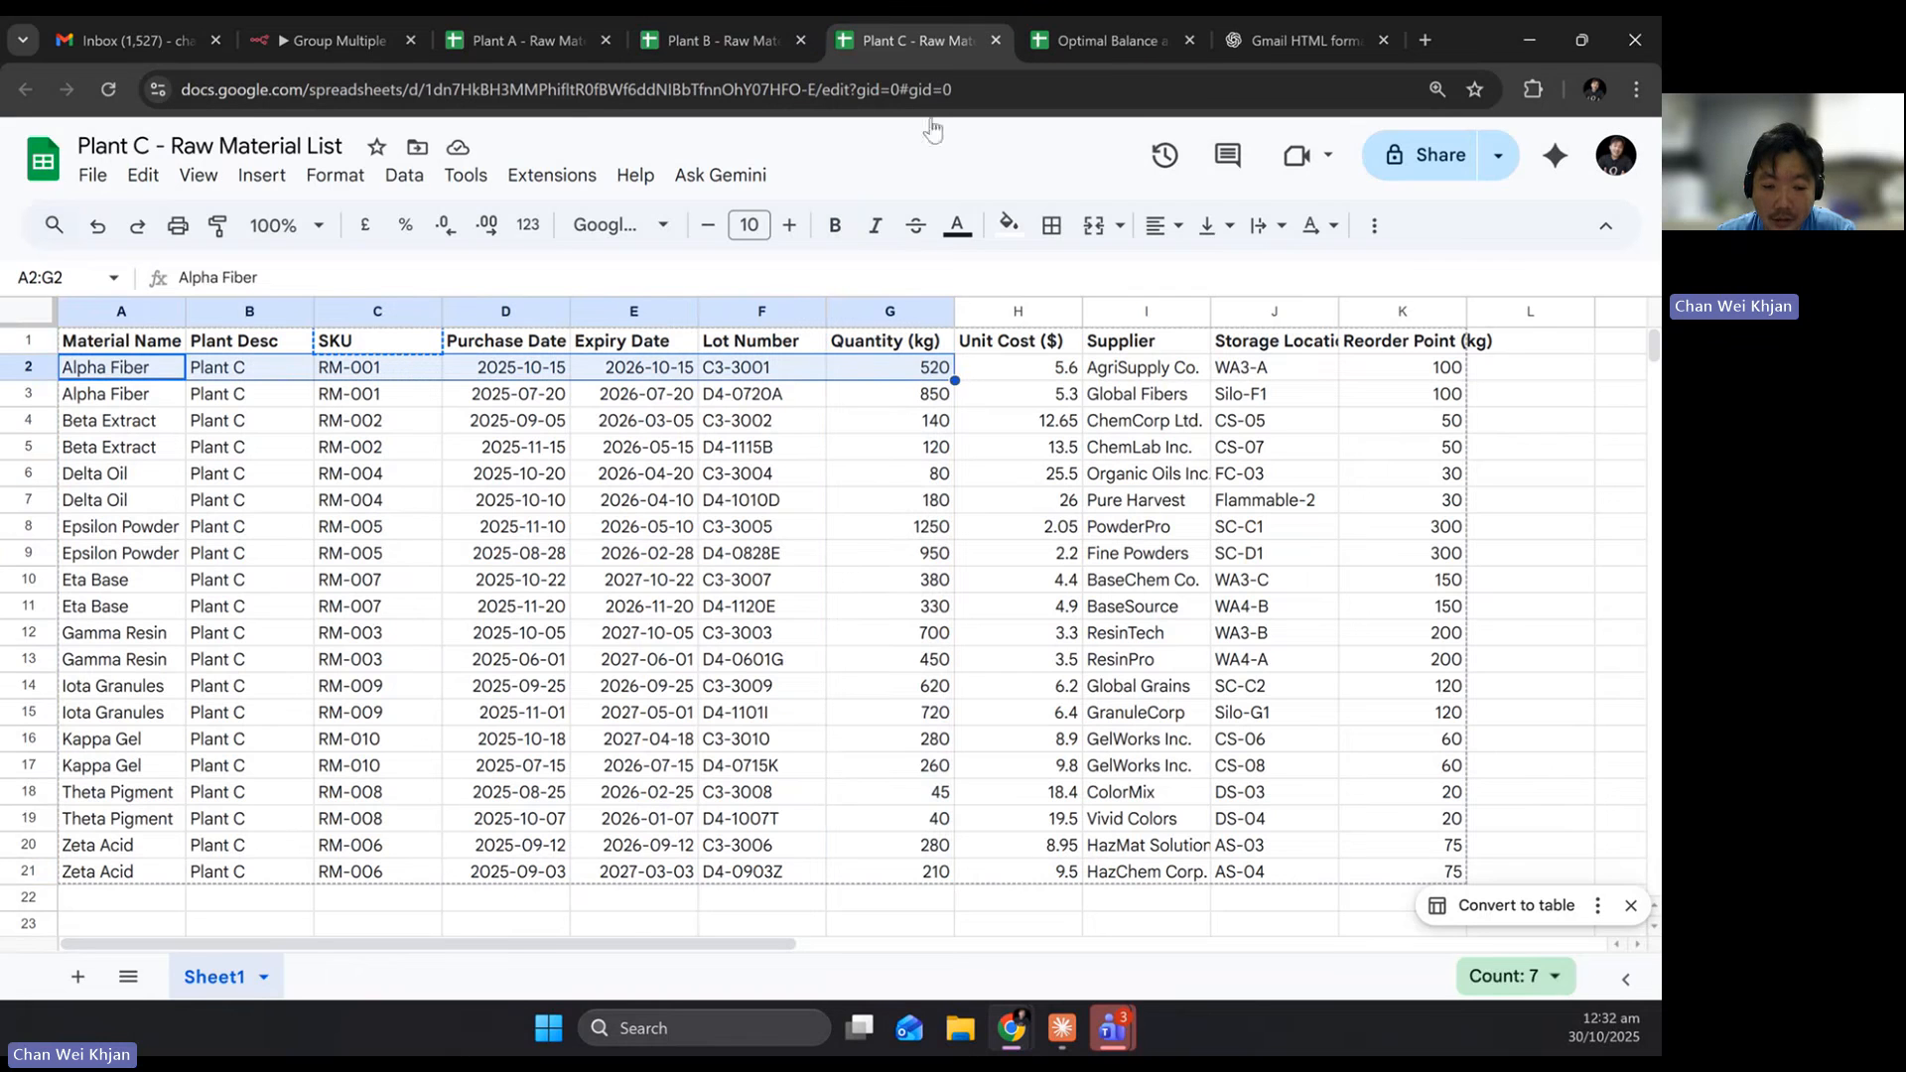
# Examine the material, assumed PBU, SKU and Optimal Balance columns in the Optimal Balance and Procurement Batch Unit sheet
pyautogui.click(1100, 57)
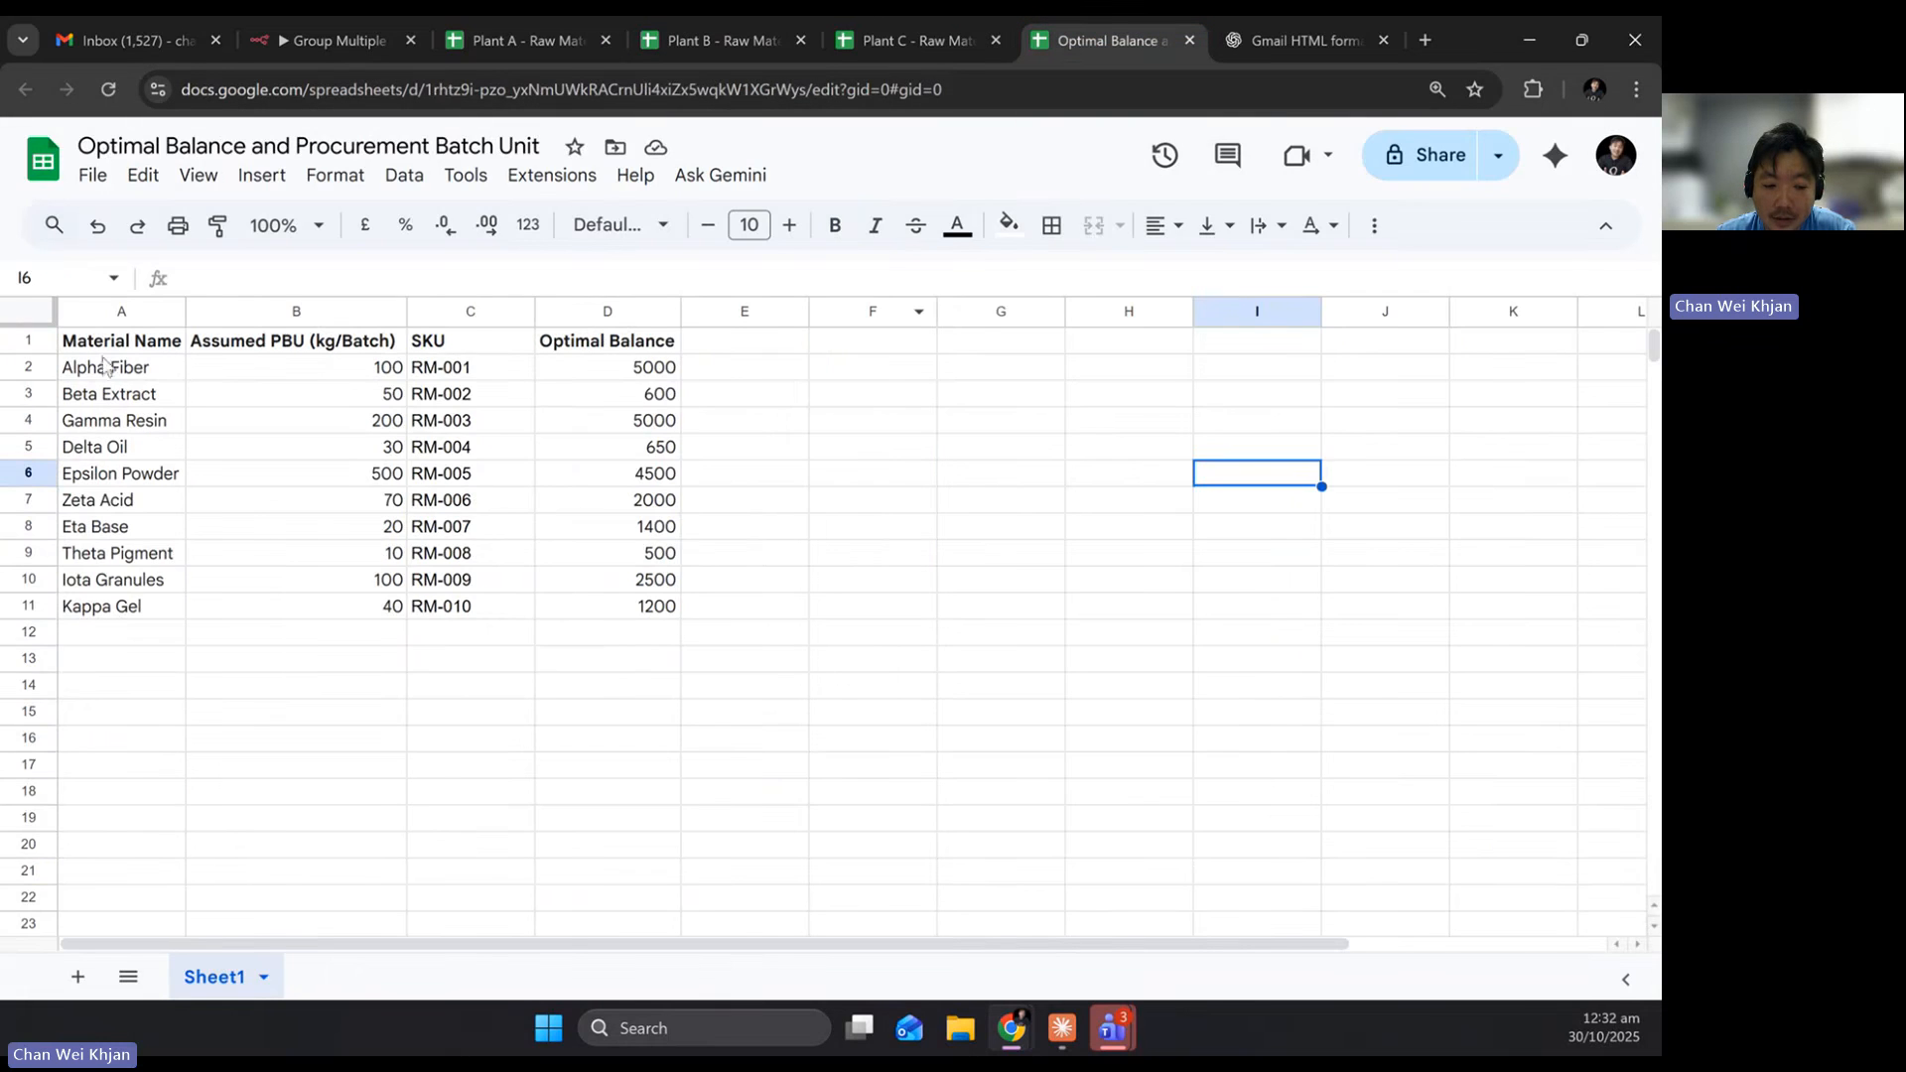
pyautogui.moveTo(105, 366); pyautogui.dragTo(348, 623)
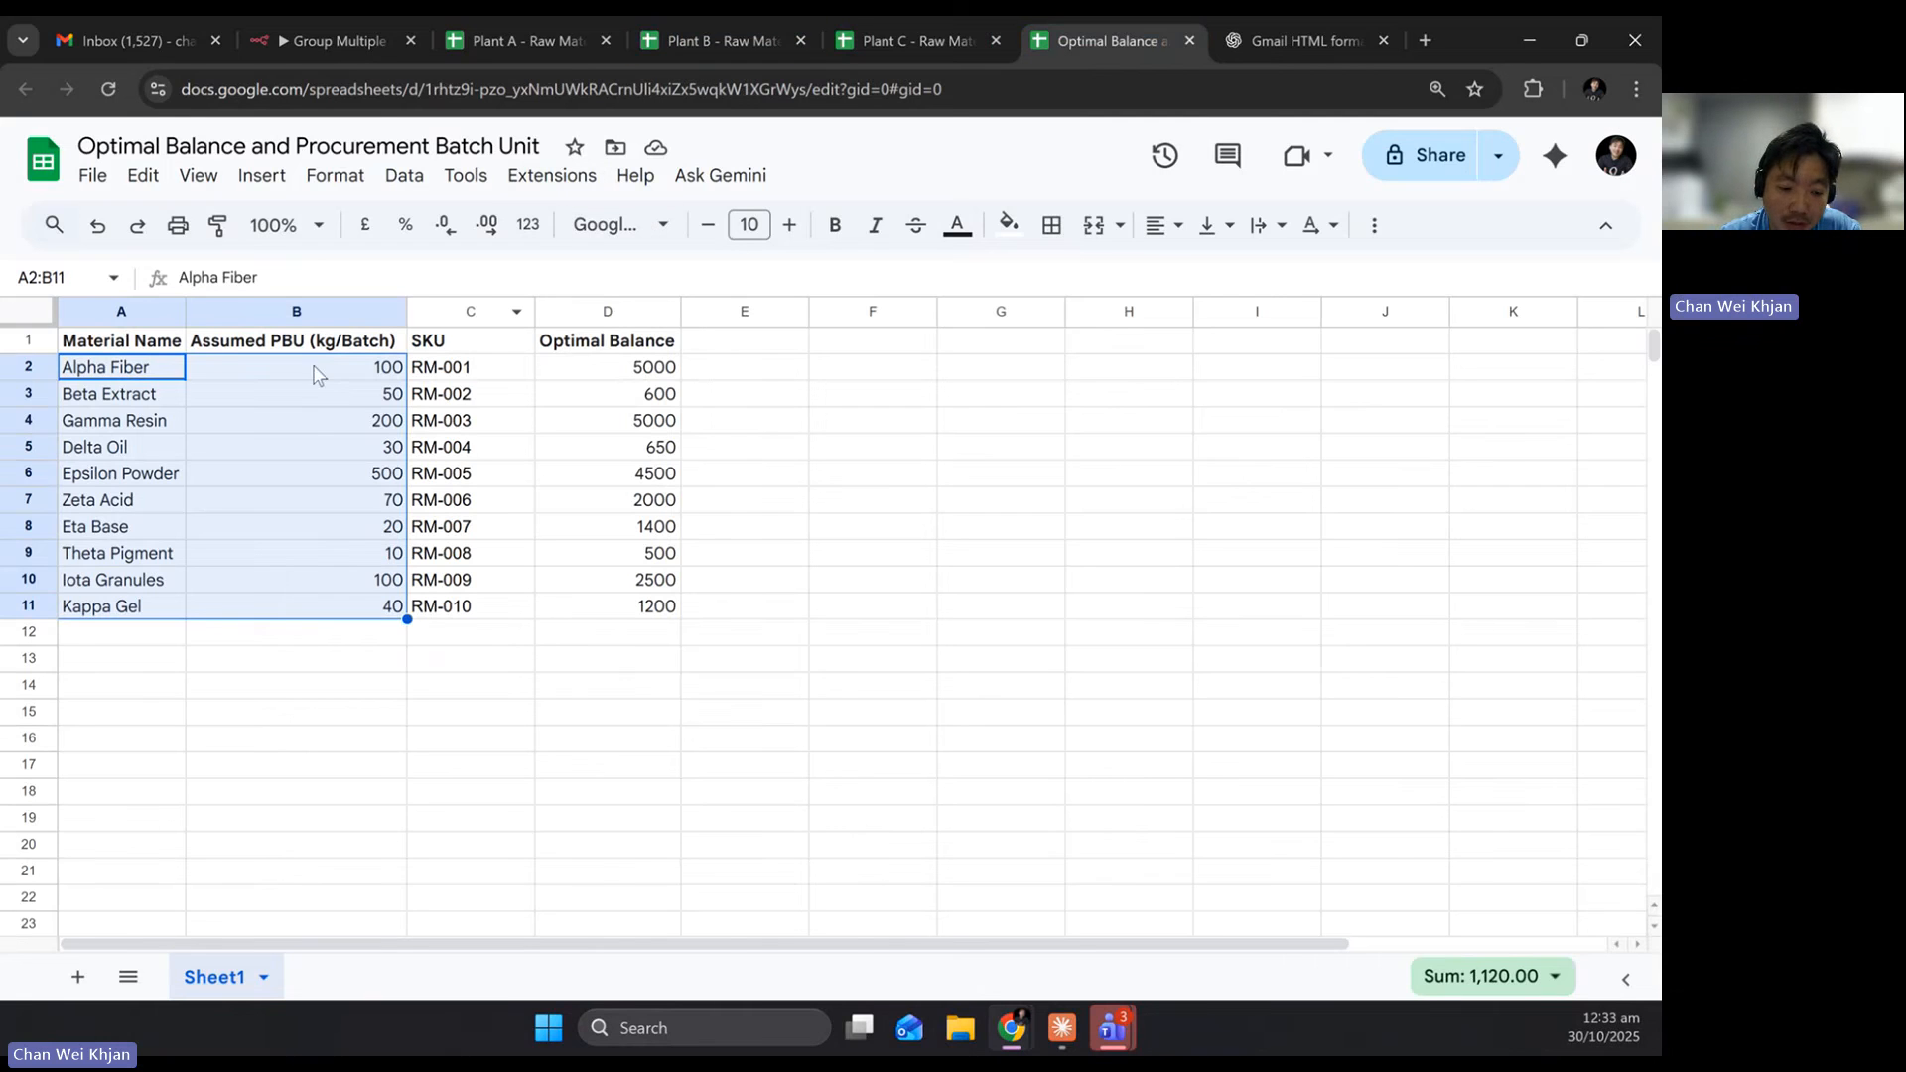
pyautogui.moveTo(120, 341); pyautogui.dragTo(617, 595)
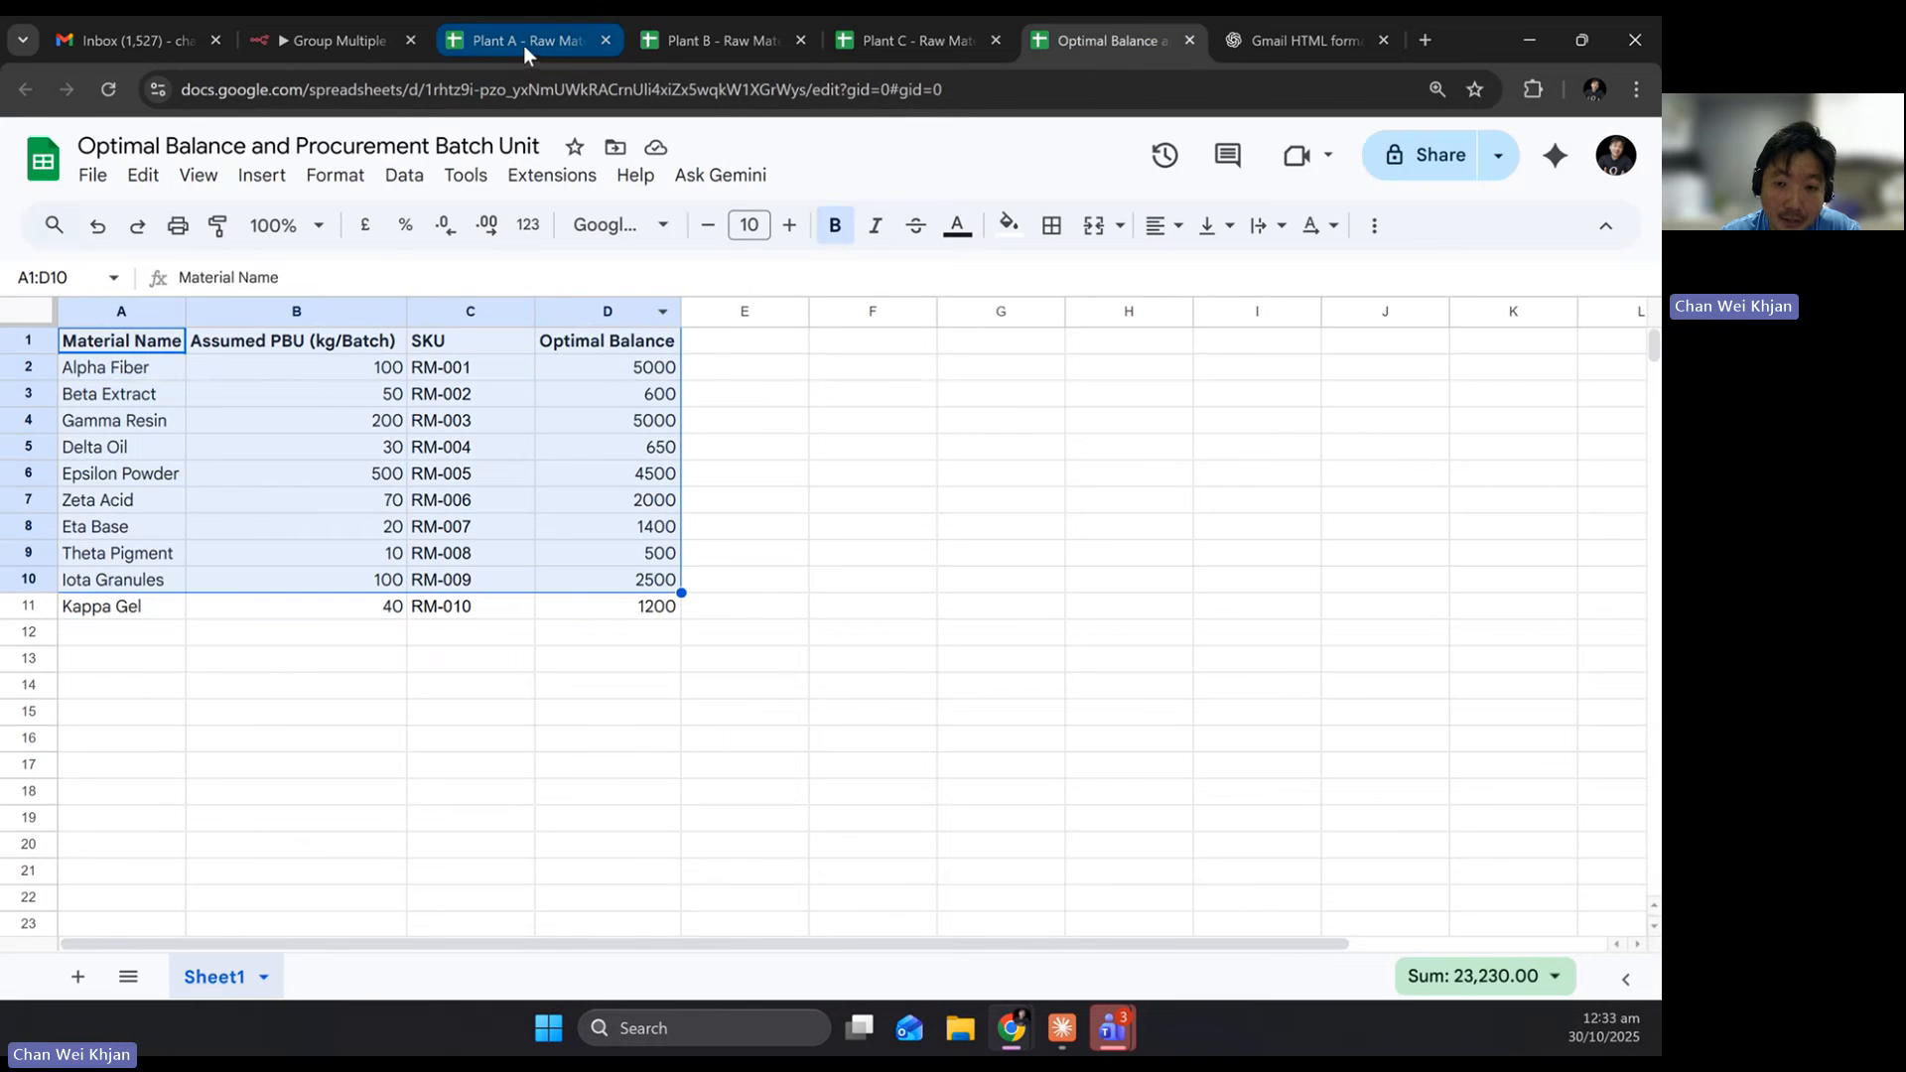
pyautogui.click(815, 342)
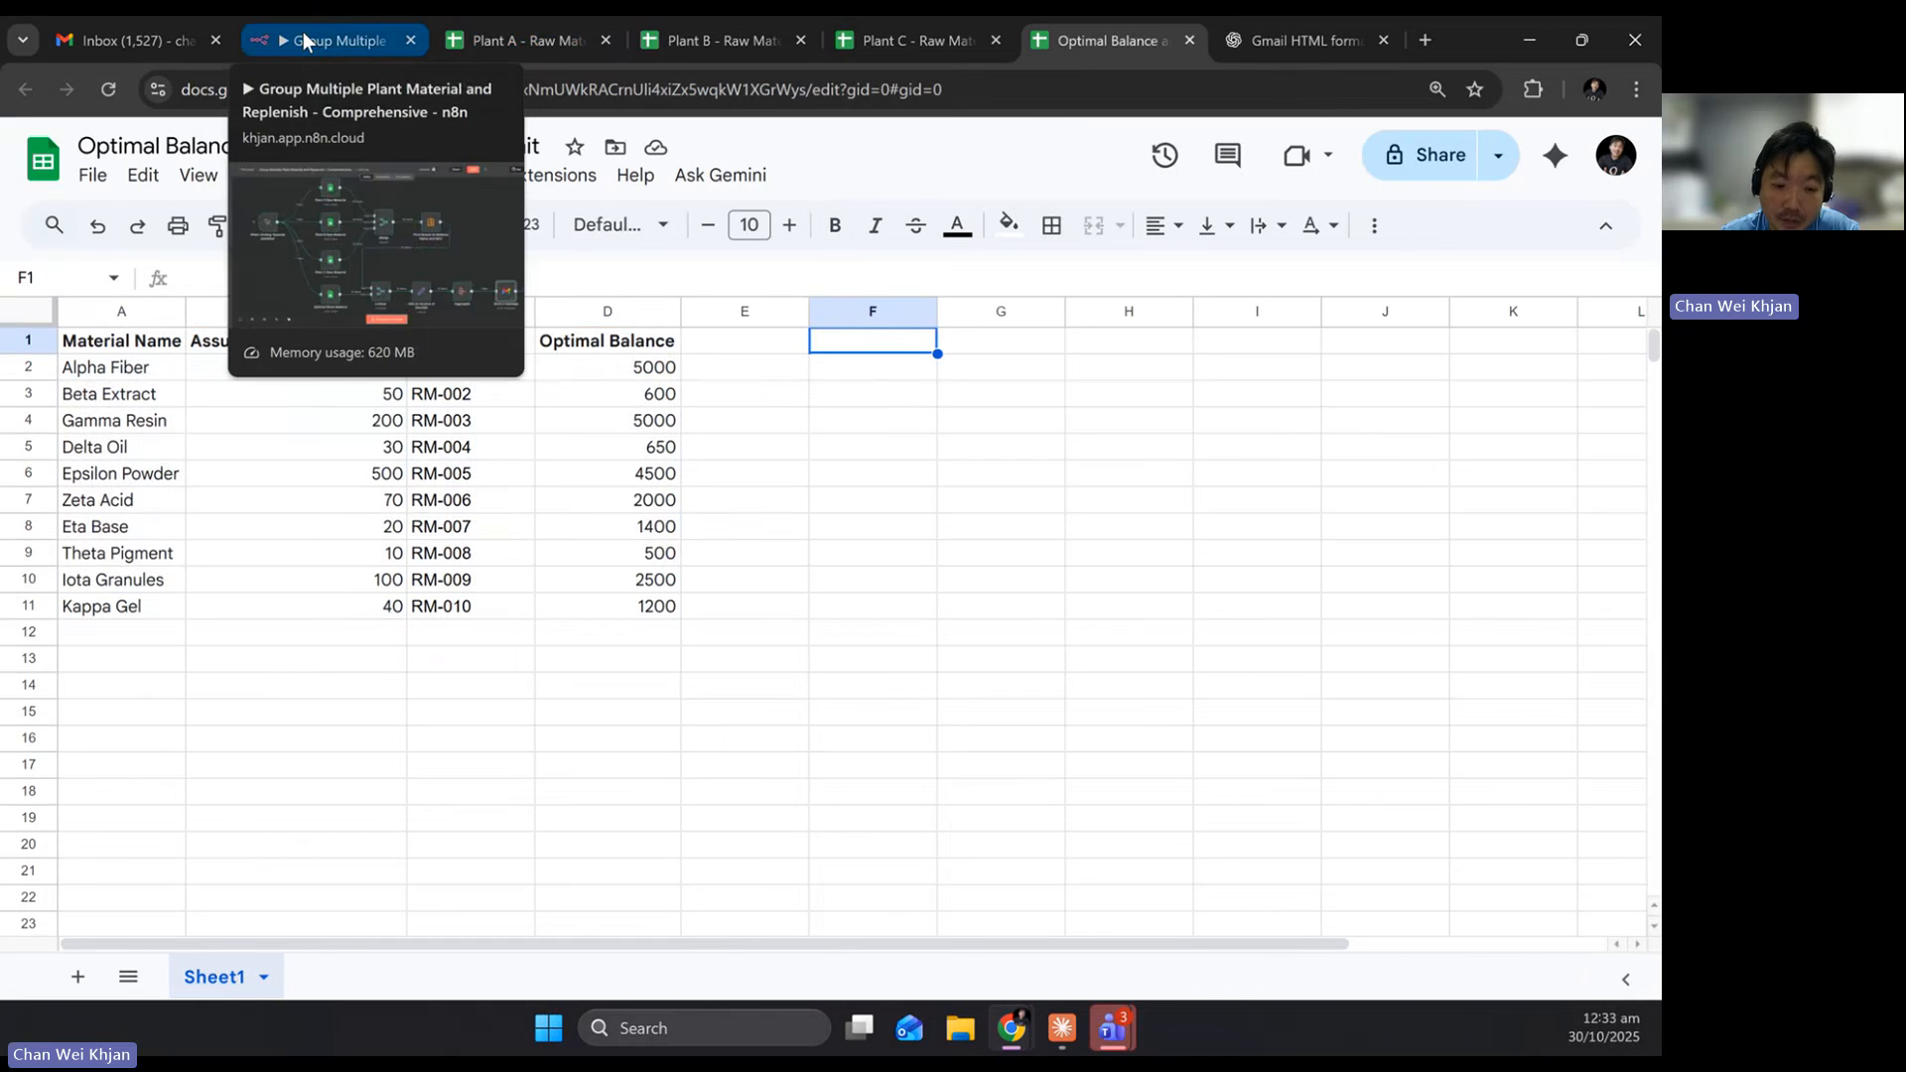
# Switch to the n8n workflow and inspect the Plant A Raw Material node's output as a table
pyautogui.click(305, 41)
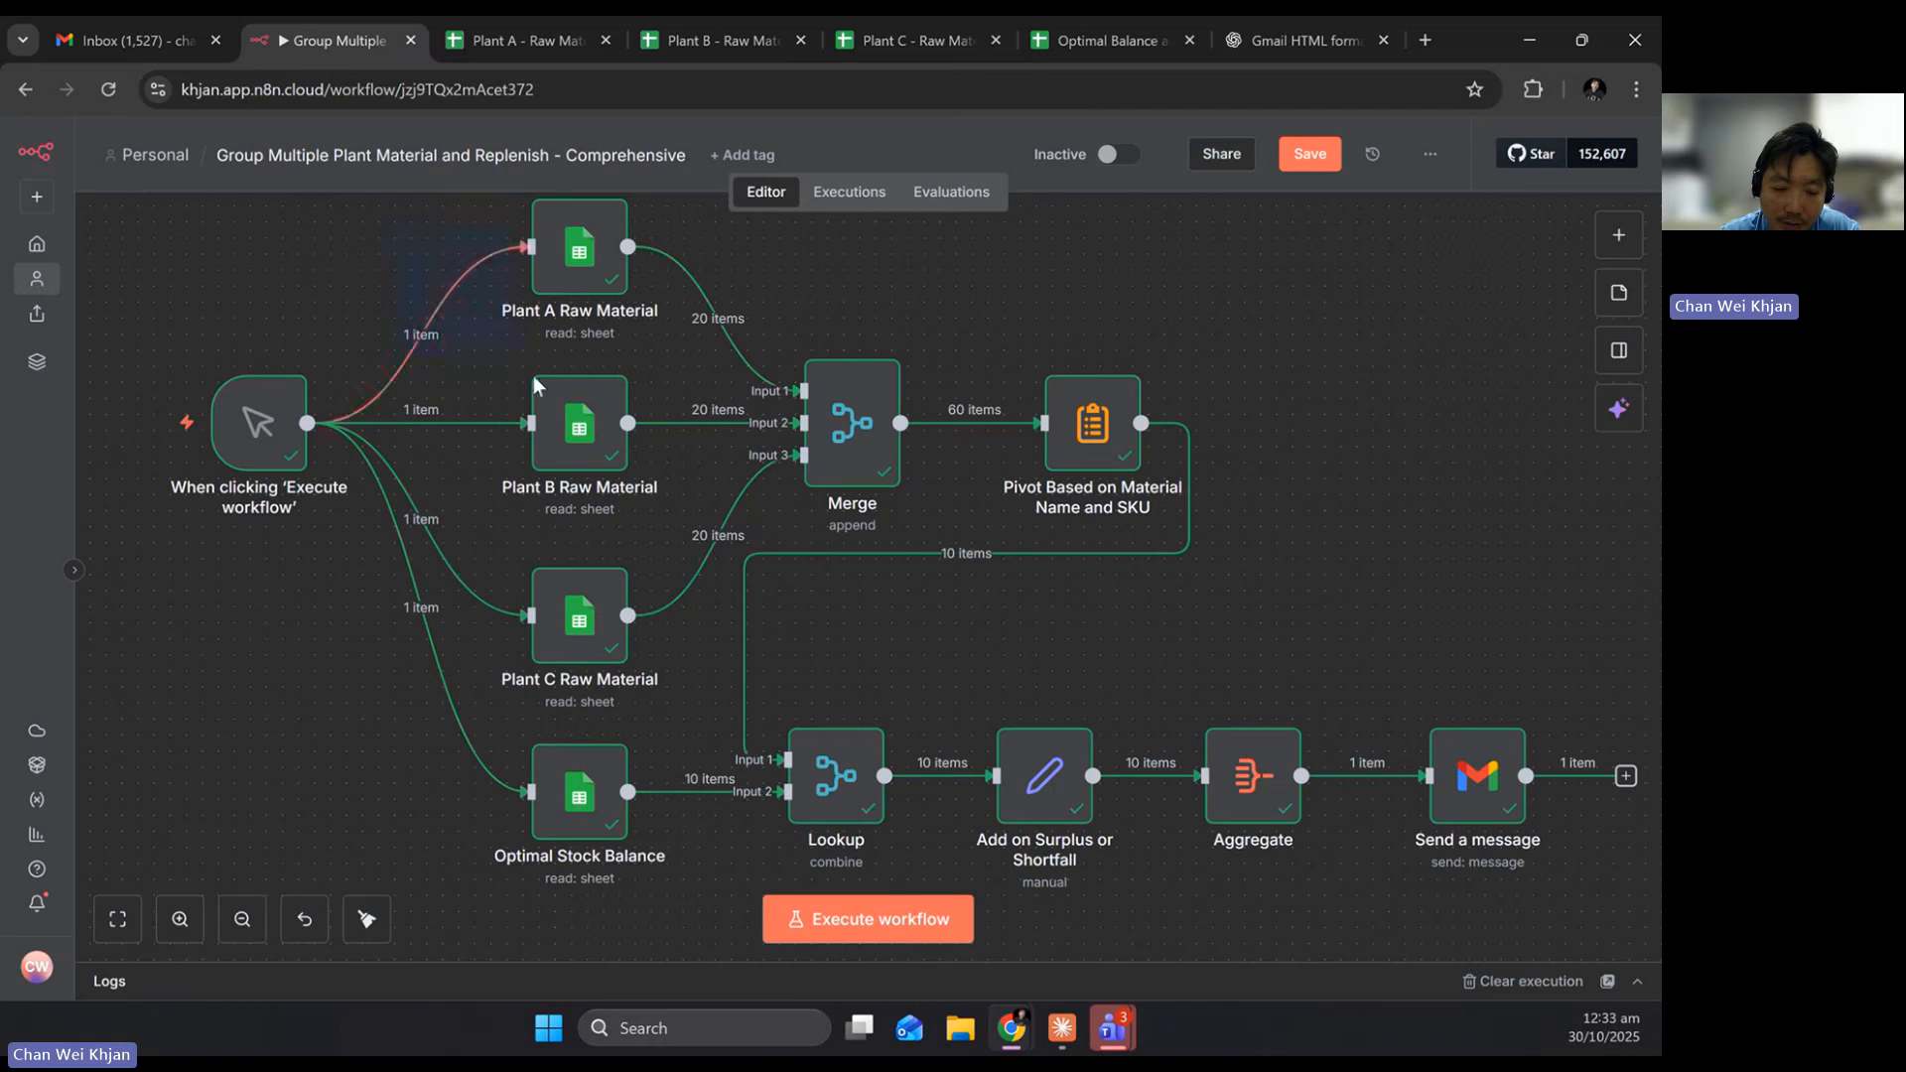
pyautogui.moveTo(533, 375); pyautogui.dragTo(703, 710)
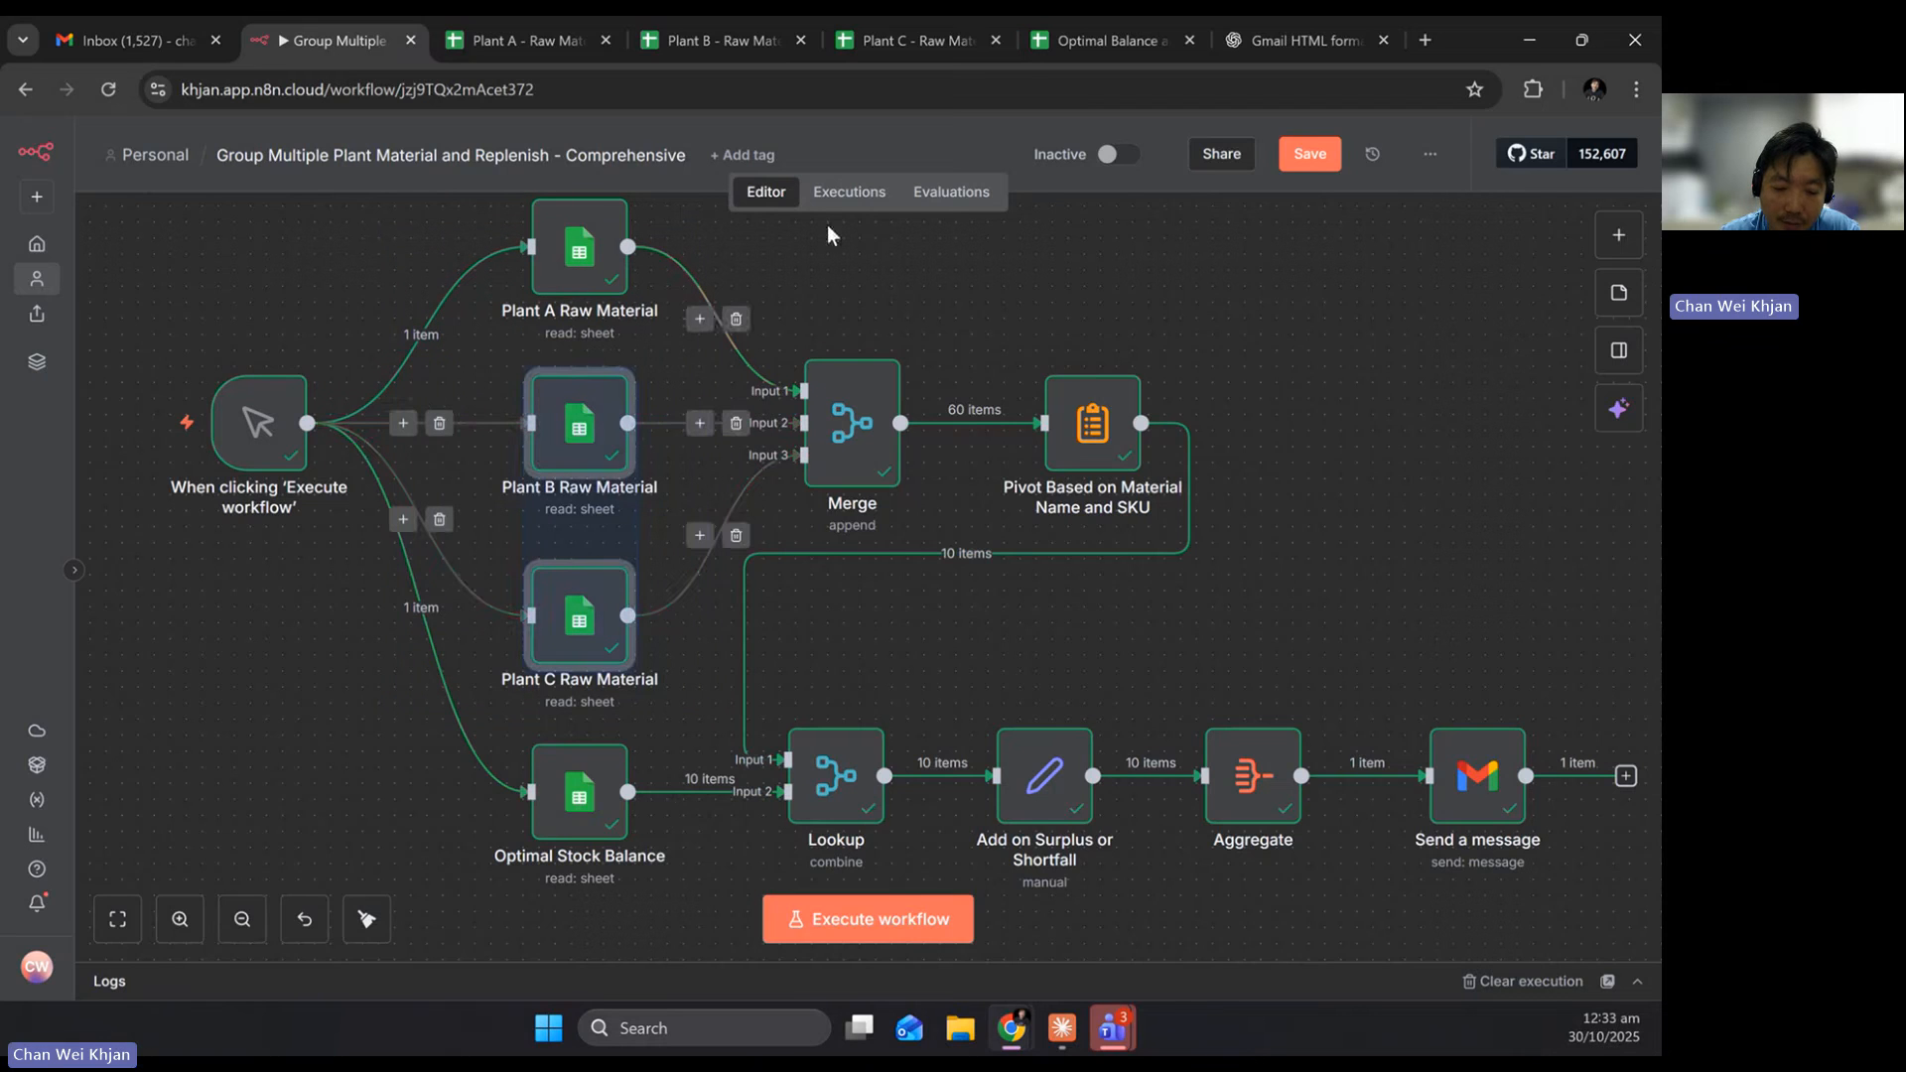
pyautogui.click(598, 256)
pyautogui.doubleClick(599, 256)
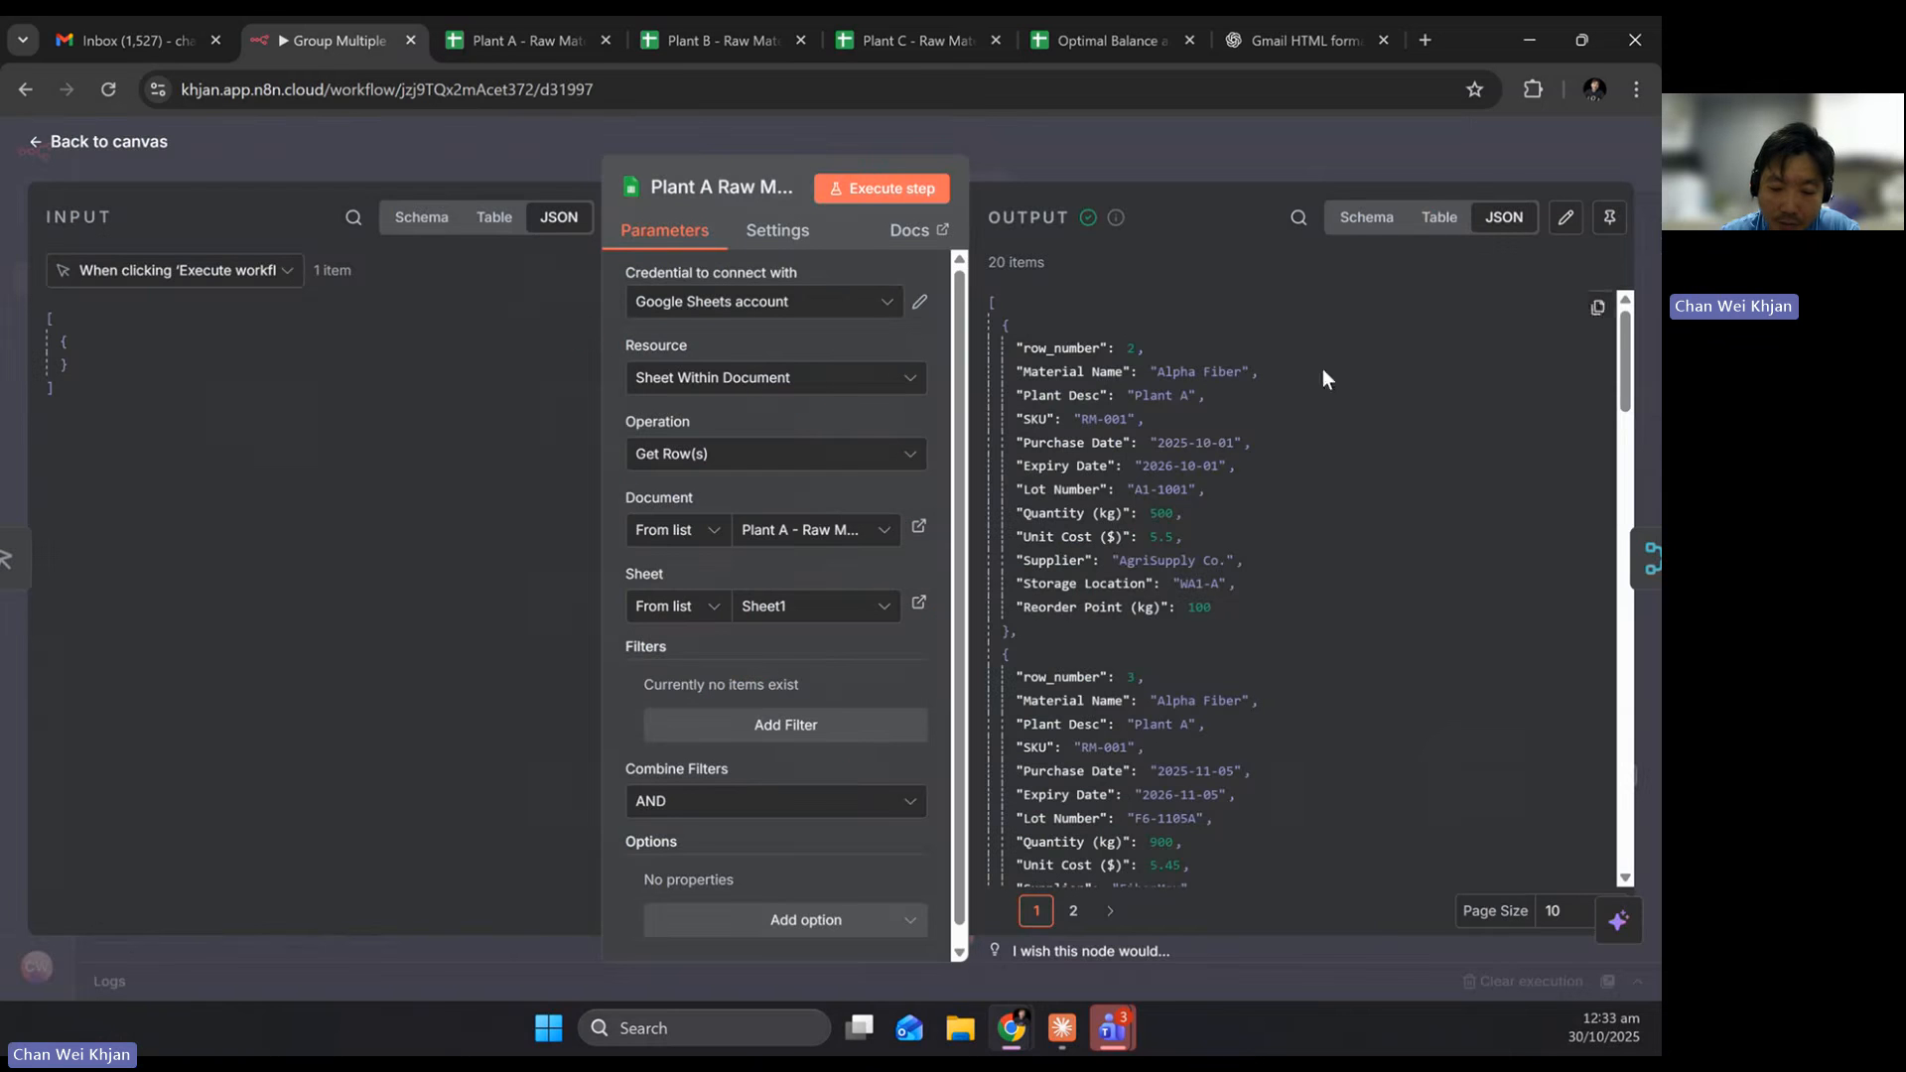
pyautogui.click(1440, 220)
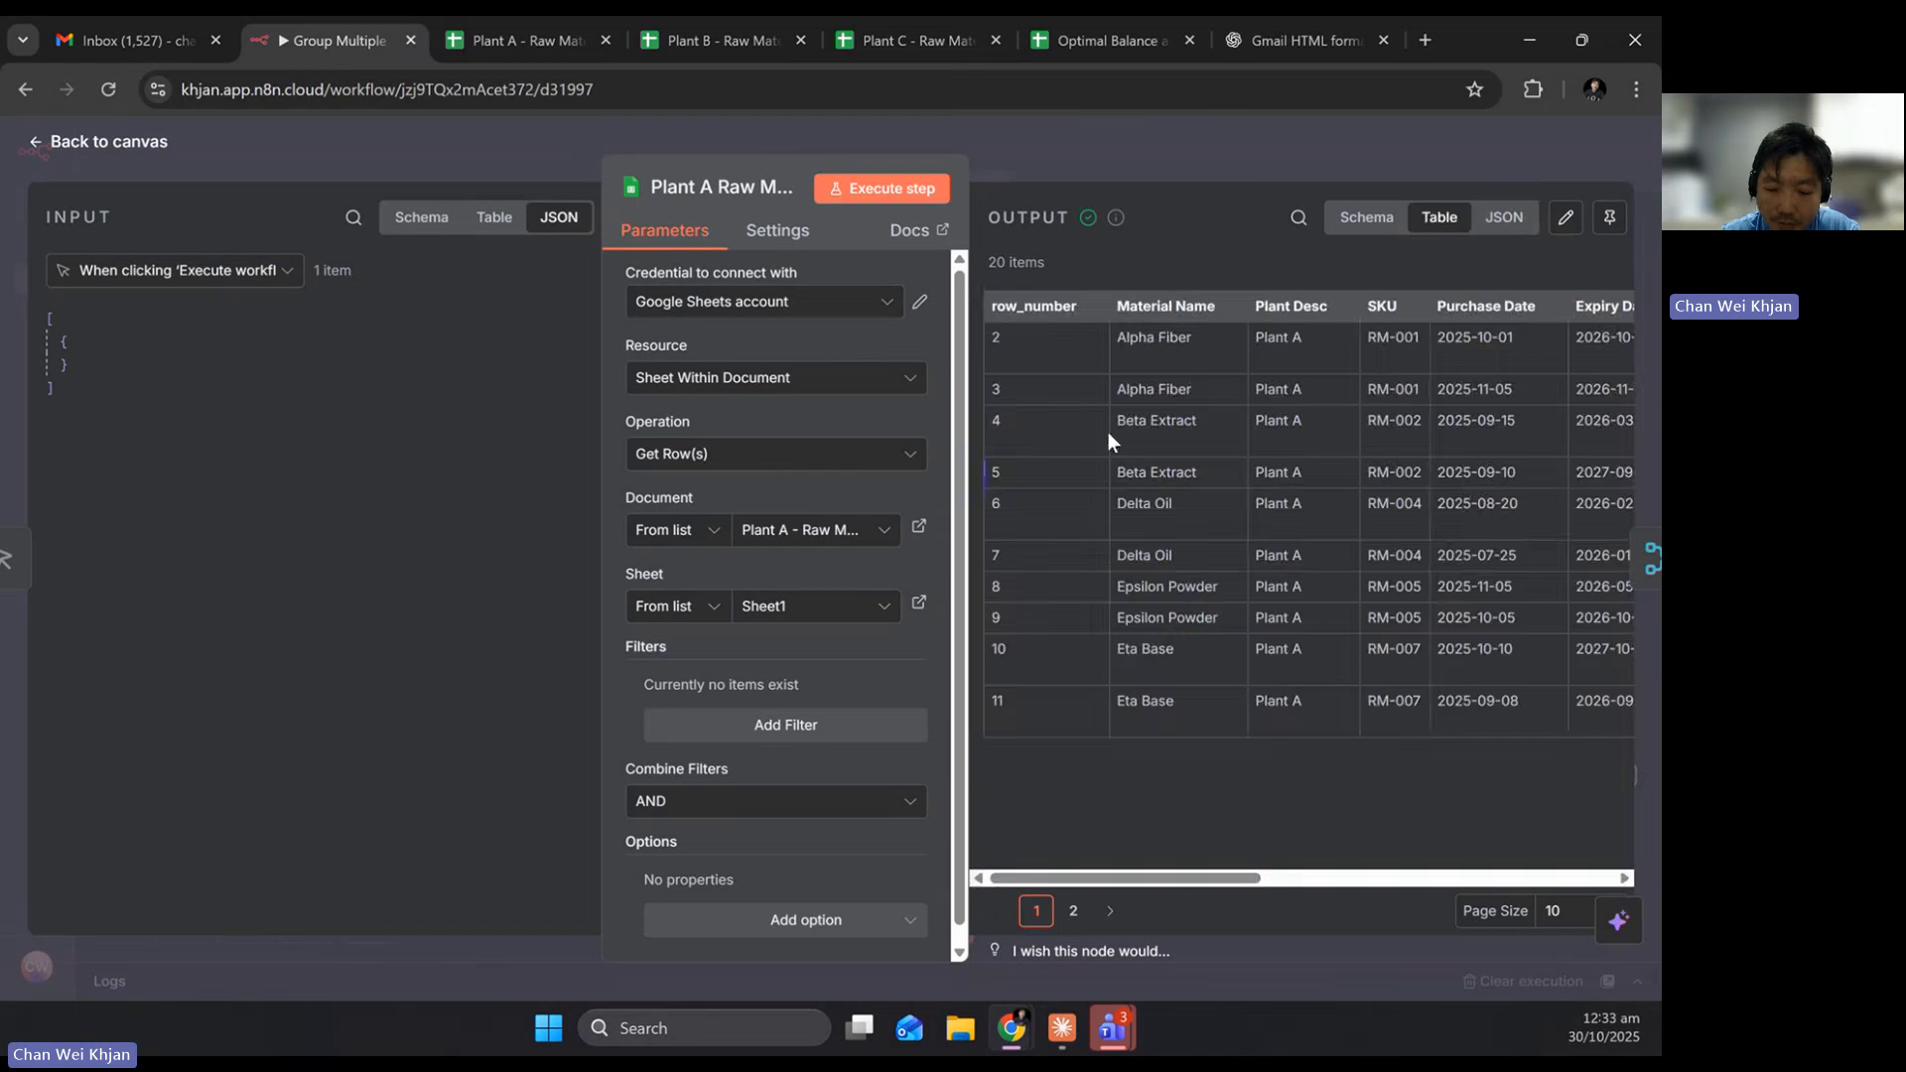
pyautogui.click(88, 147)
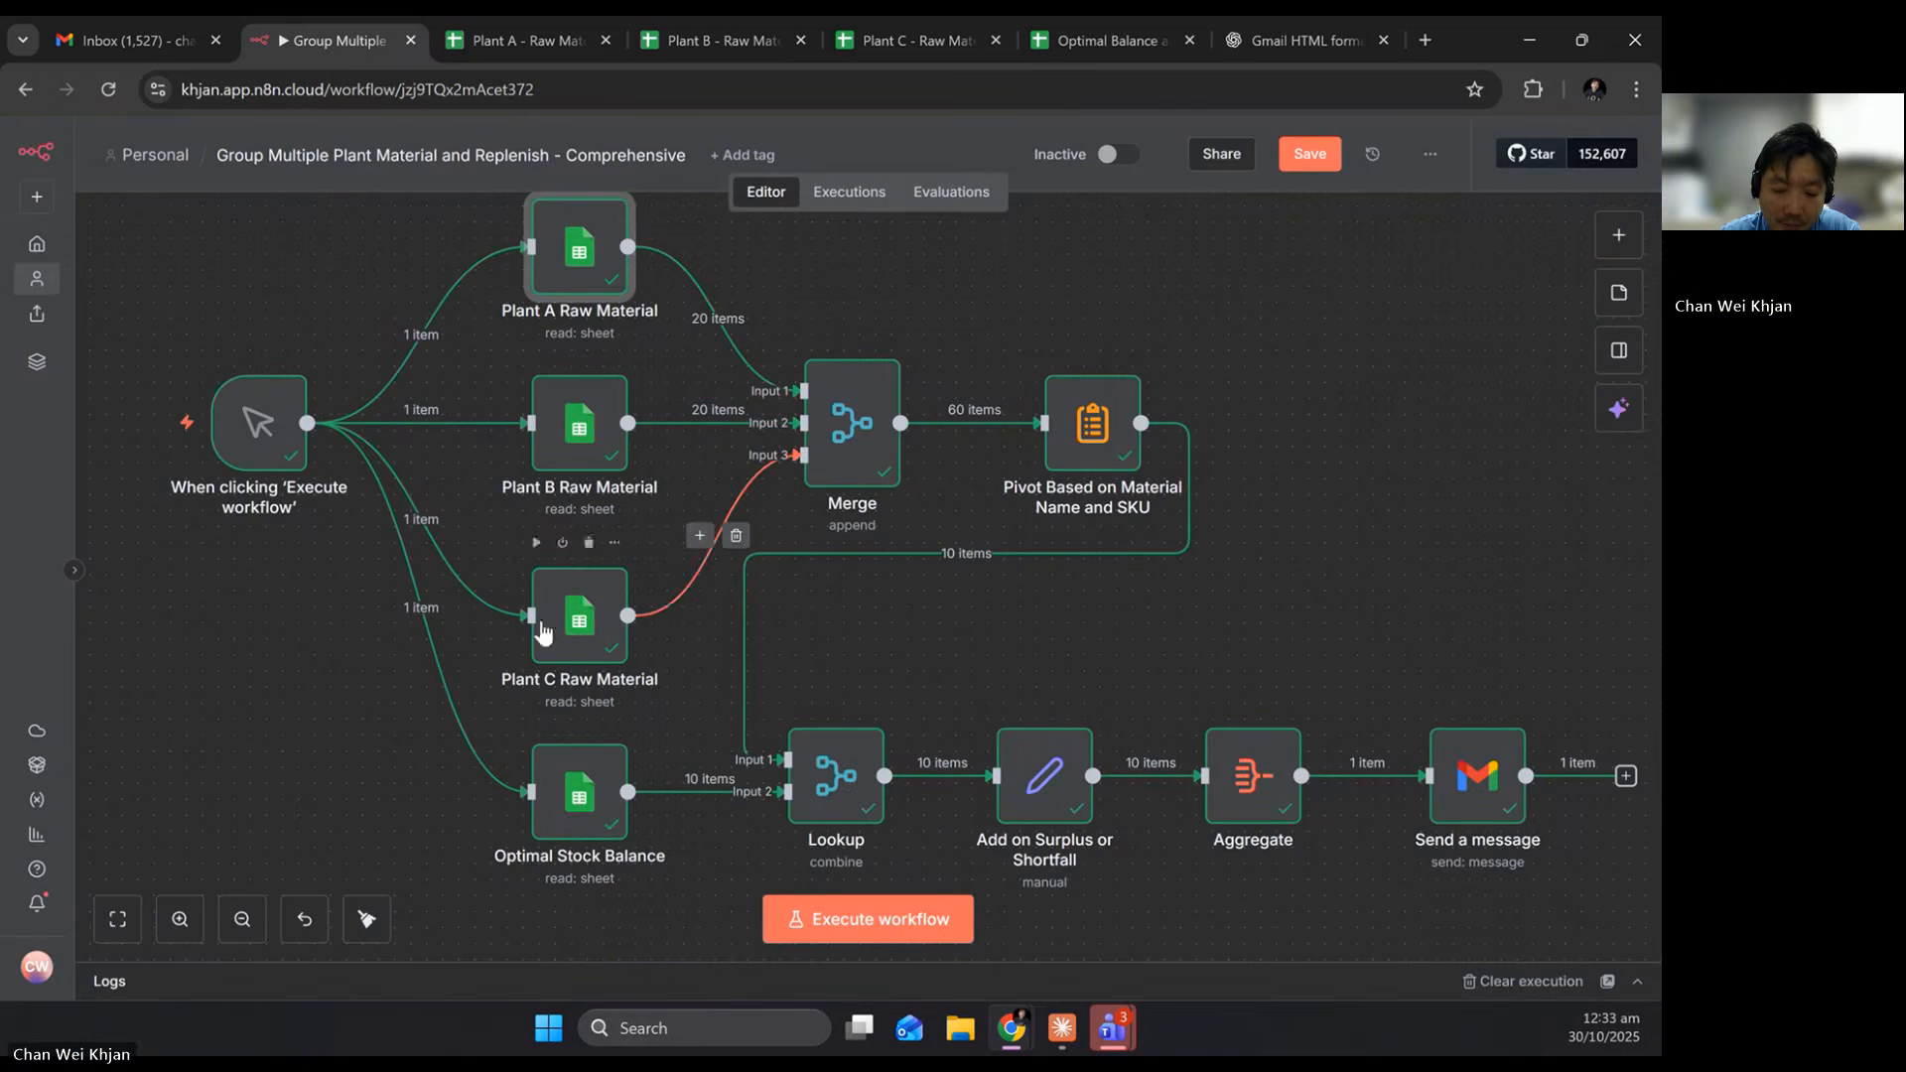
# Open the Merge node and compare its append setup with the three plant source sheets
pyautogui.doubleClick(870, 454)
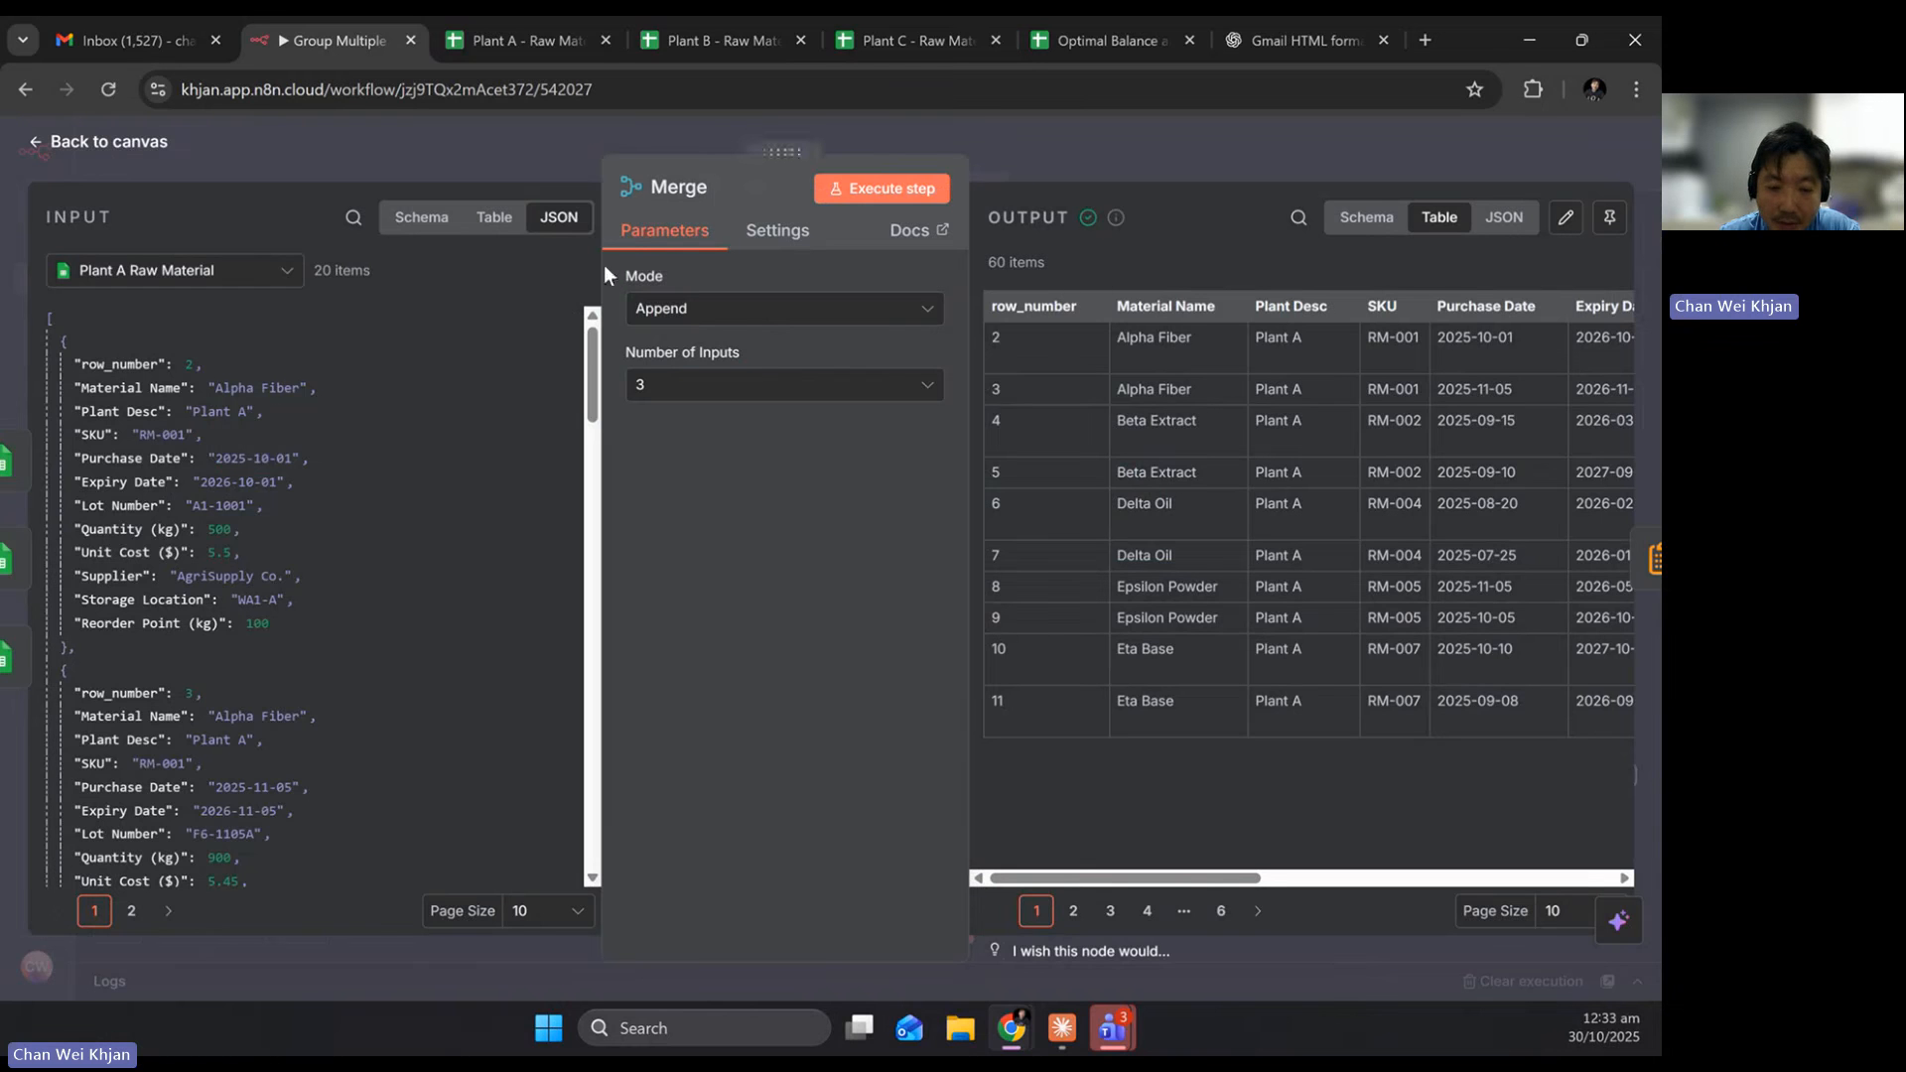
pyautogui.click(510, 39)
pyautogui.click(737, 40)
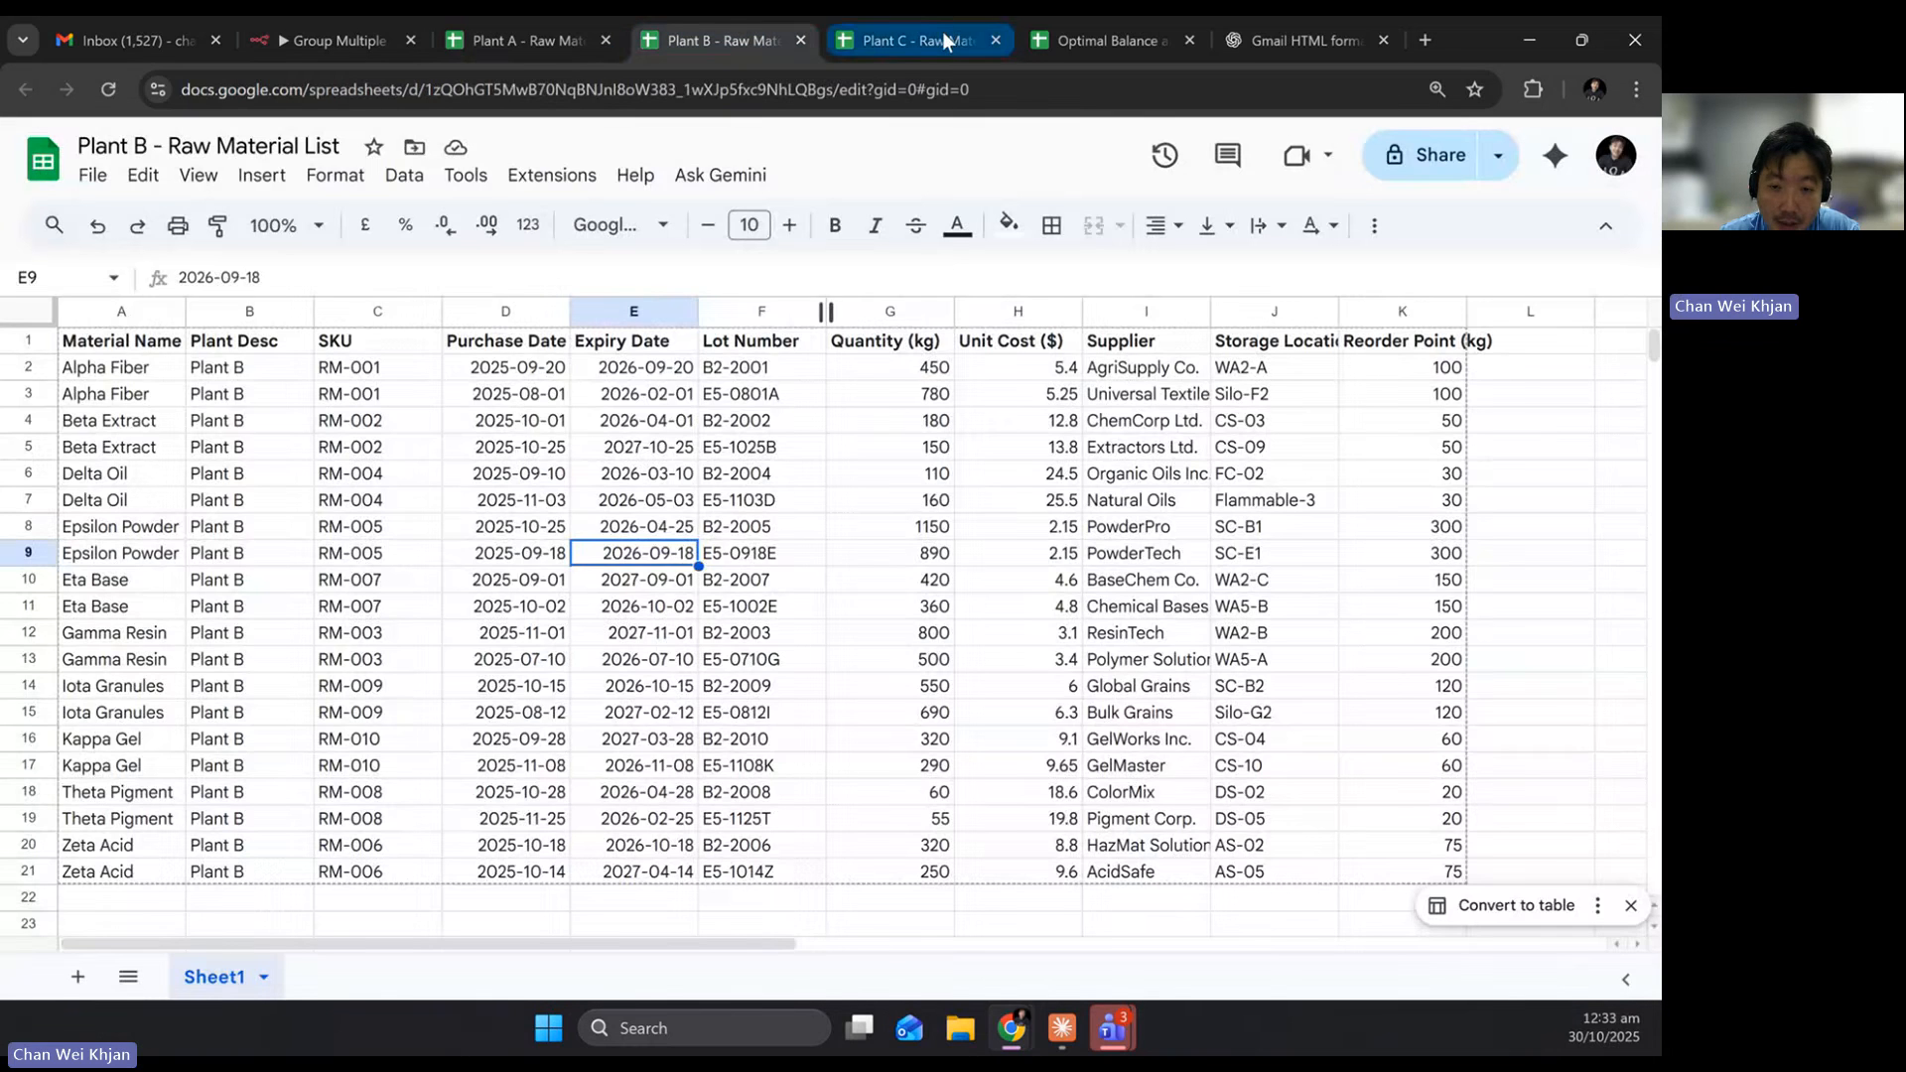
pyautogui.click(943, 32)
pyautogui.click(312, 46)
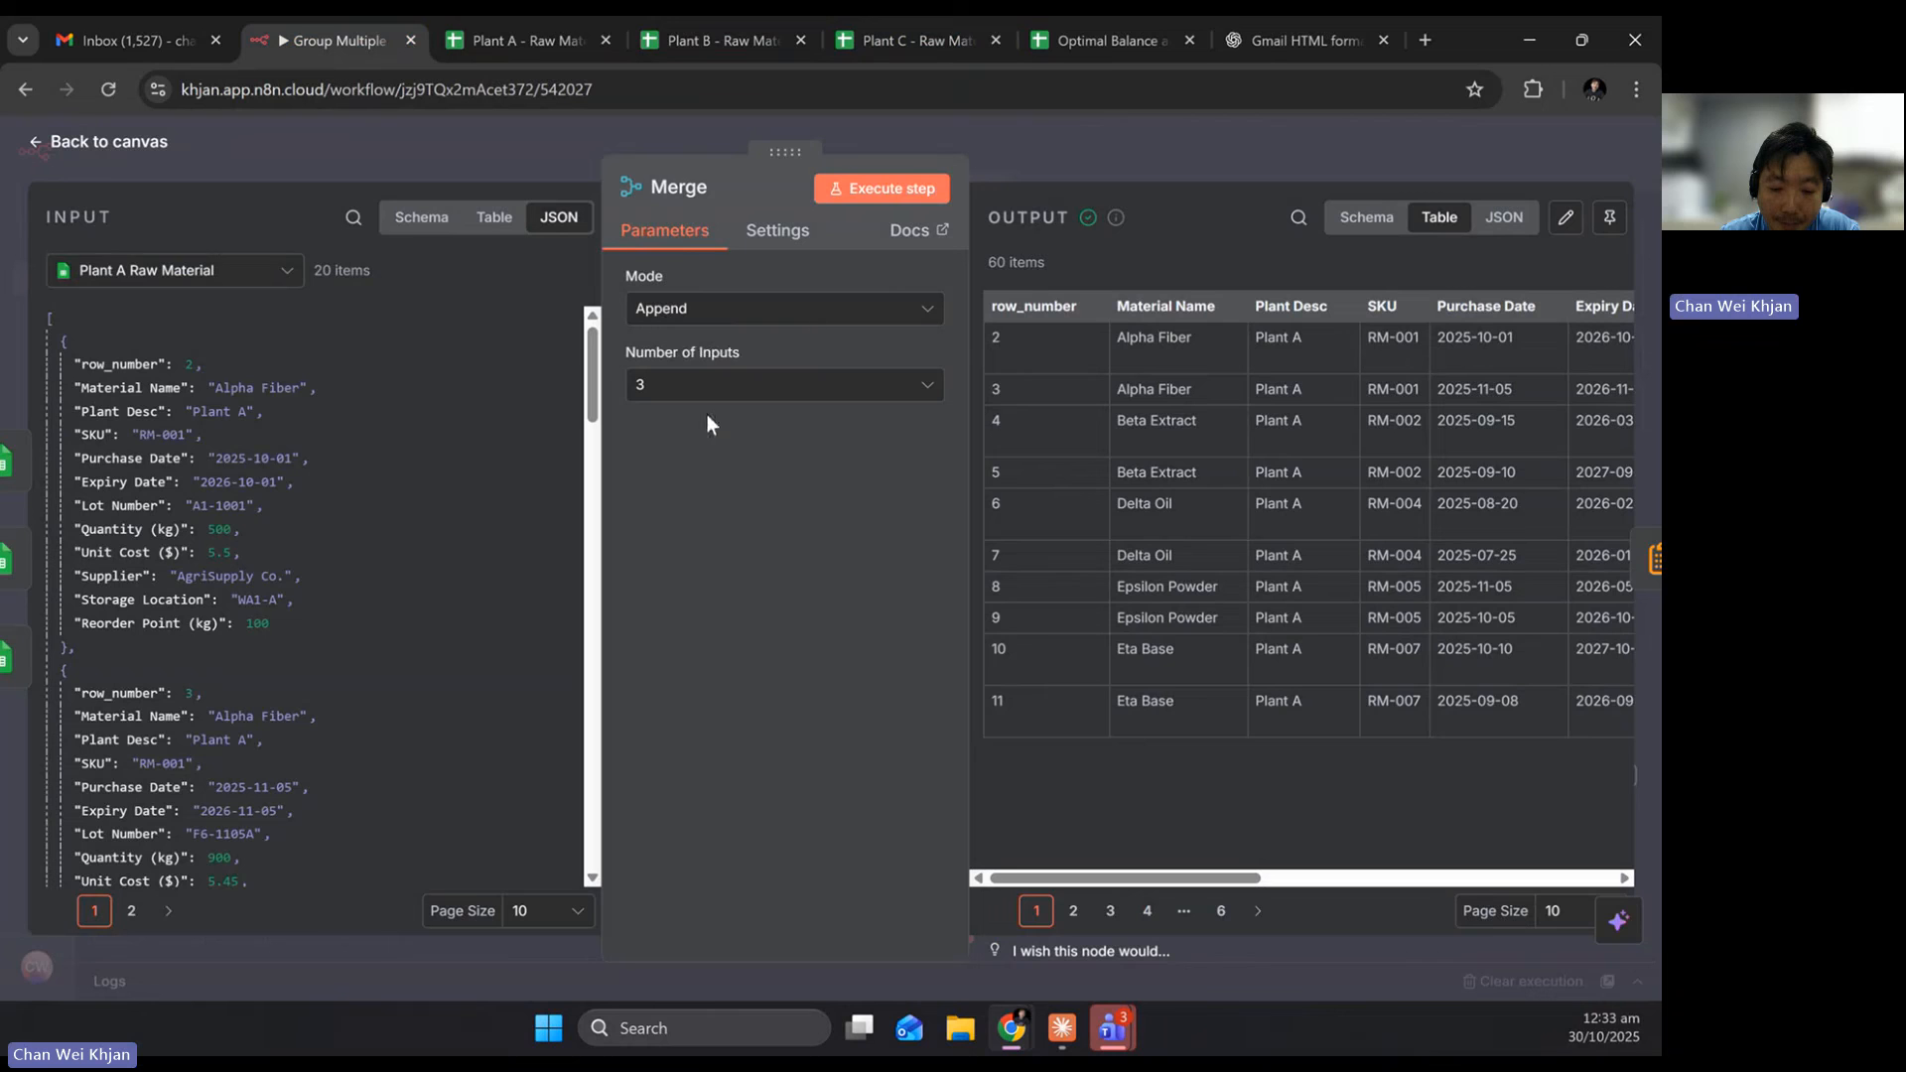
# Page through the Merge node's output from page 2 to page 5, and return to the canvas
pyautogui.click(1072, 910)
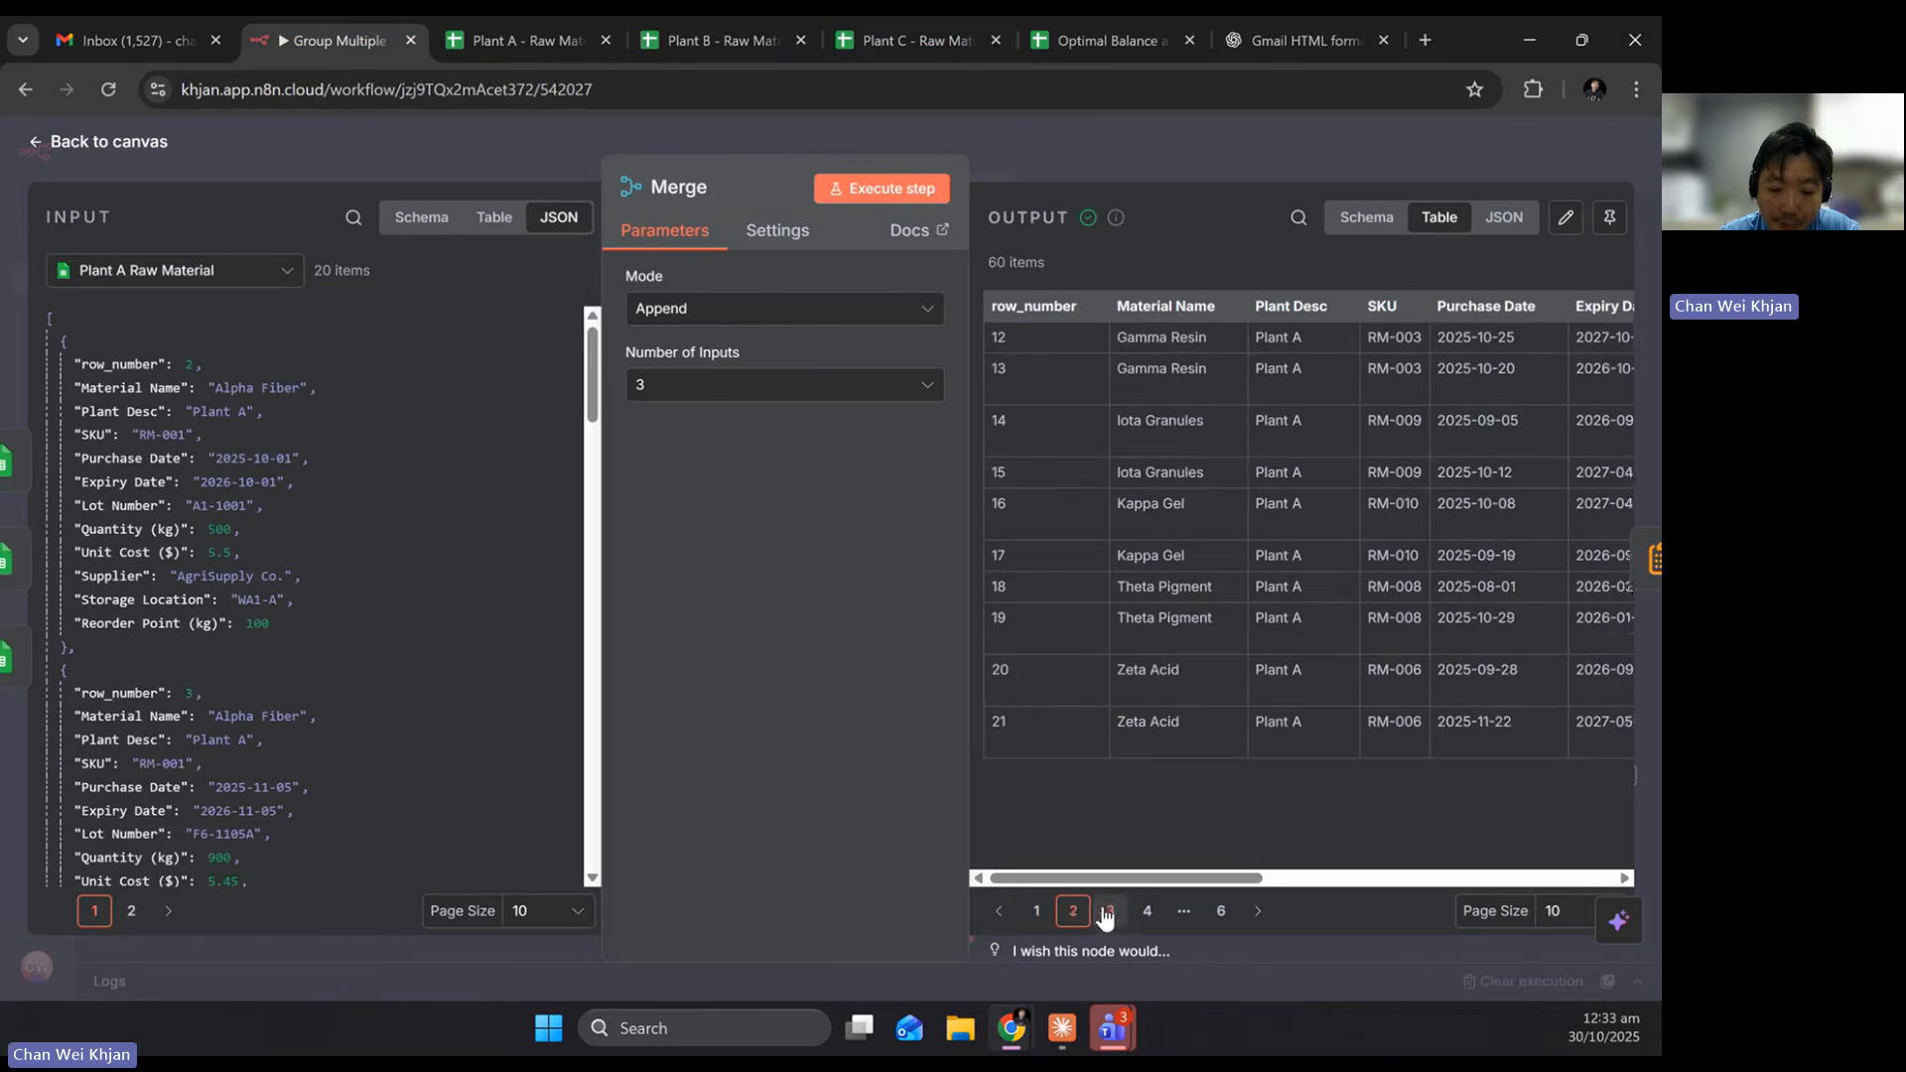
pyautogui.click(1110, 910)
pyautogui.click(1146, 910)
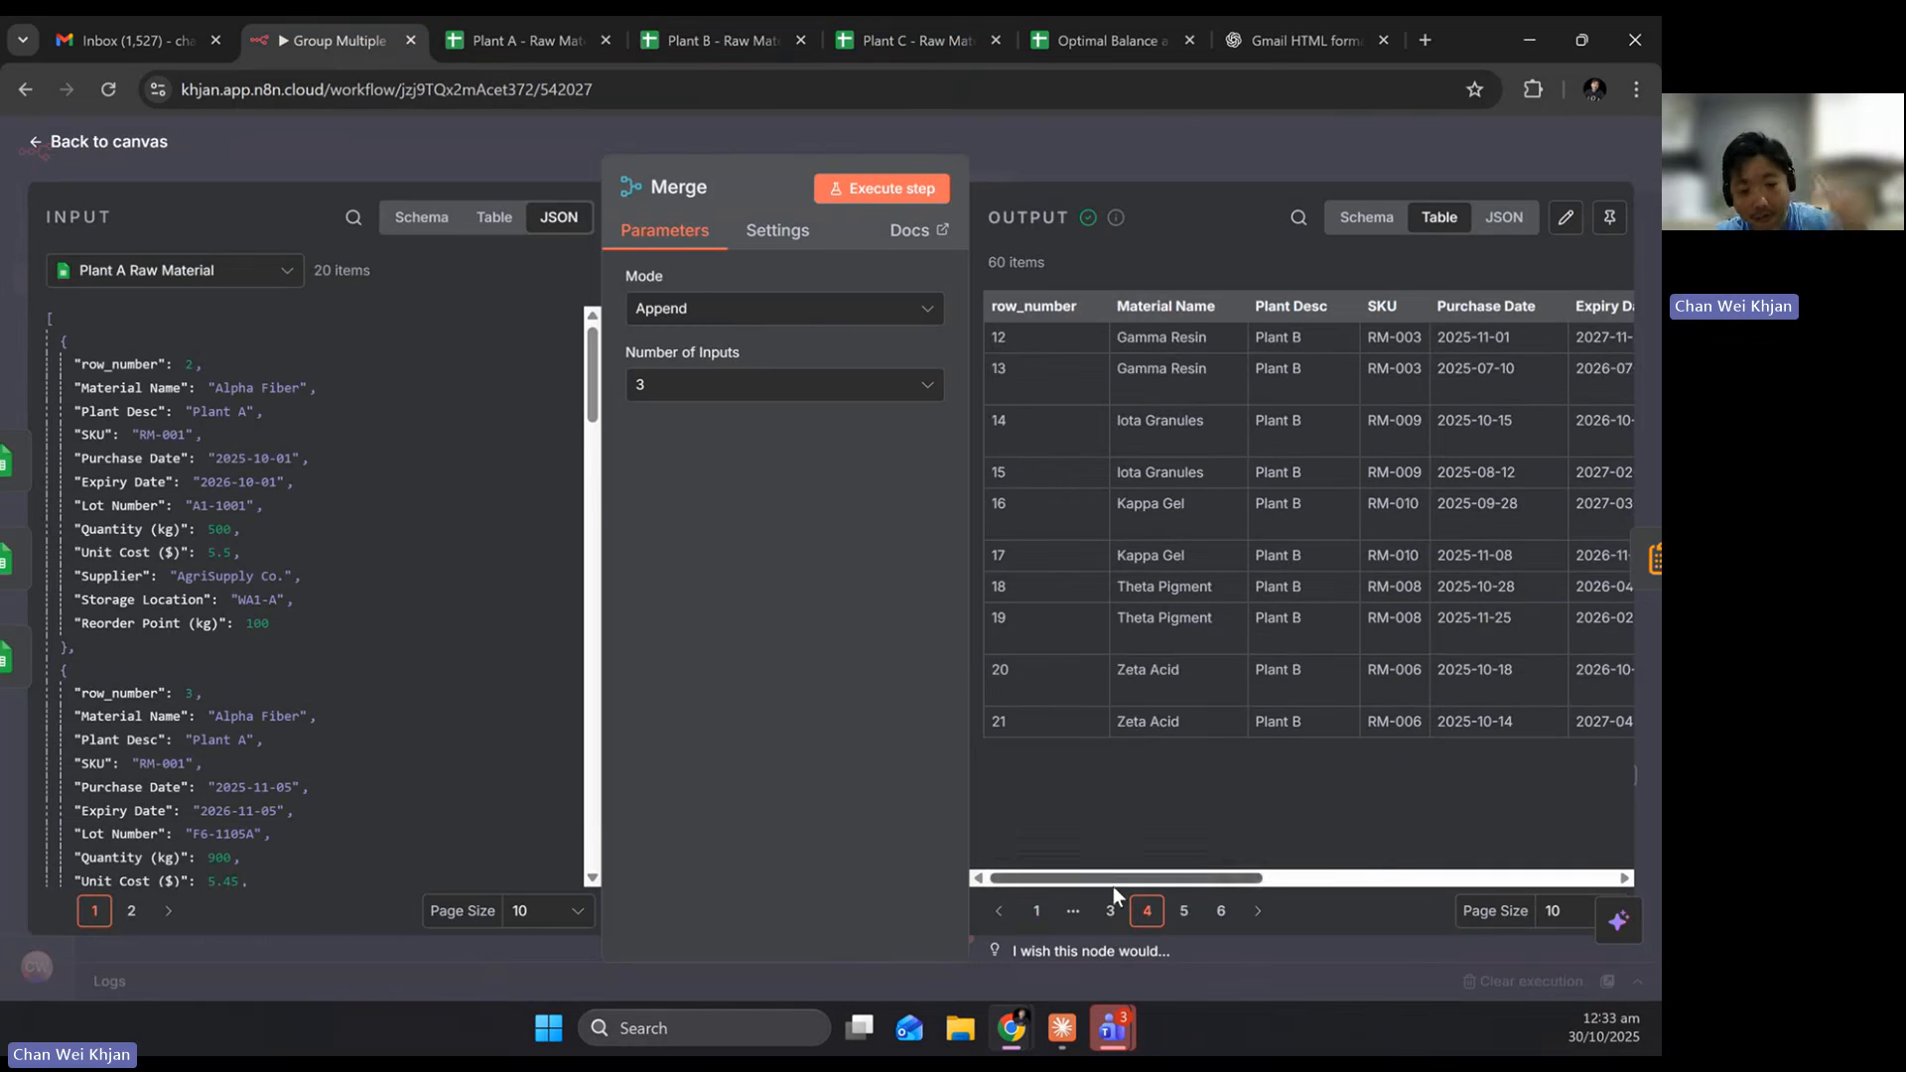
pyautogui.click(1183, 910)
pyautogui.click(124, 147)
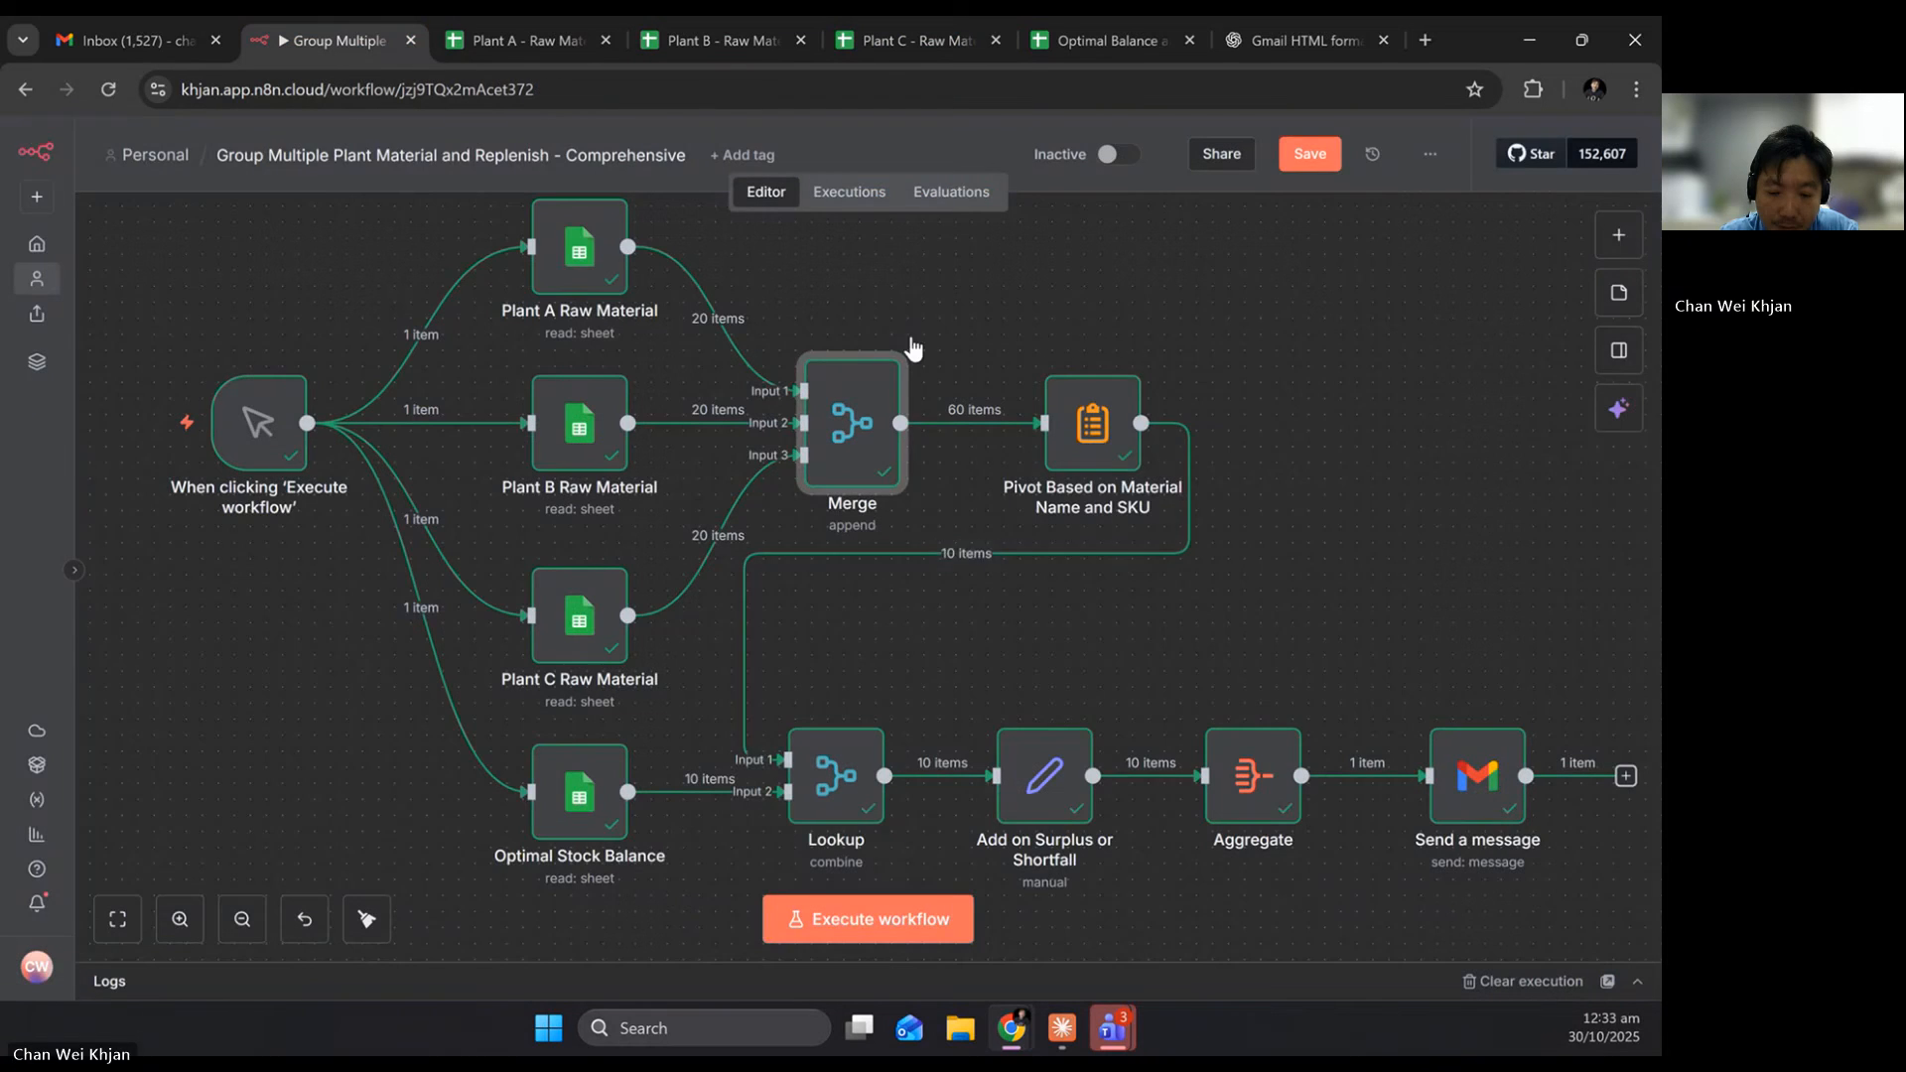
# Inspect the pivot node's sum aggregation, split-by fields and output per material and SKU against the merged input schema
pyautogui.doubleClick(1090, 434)
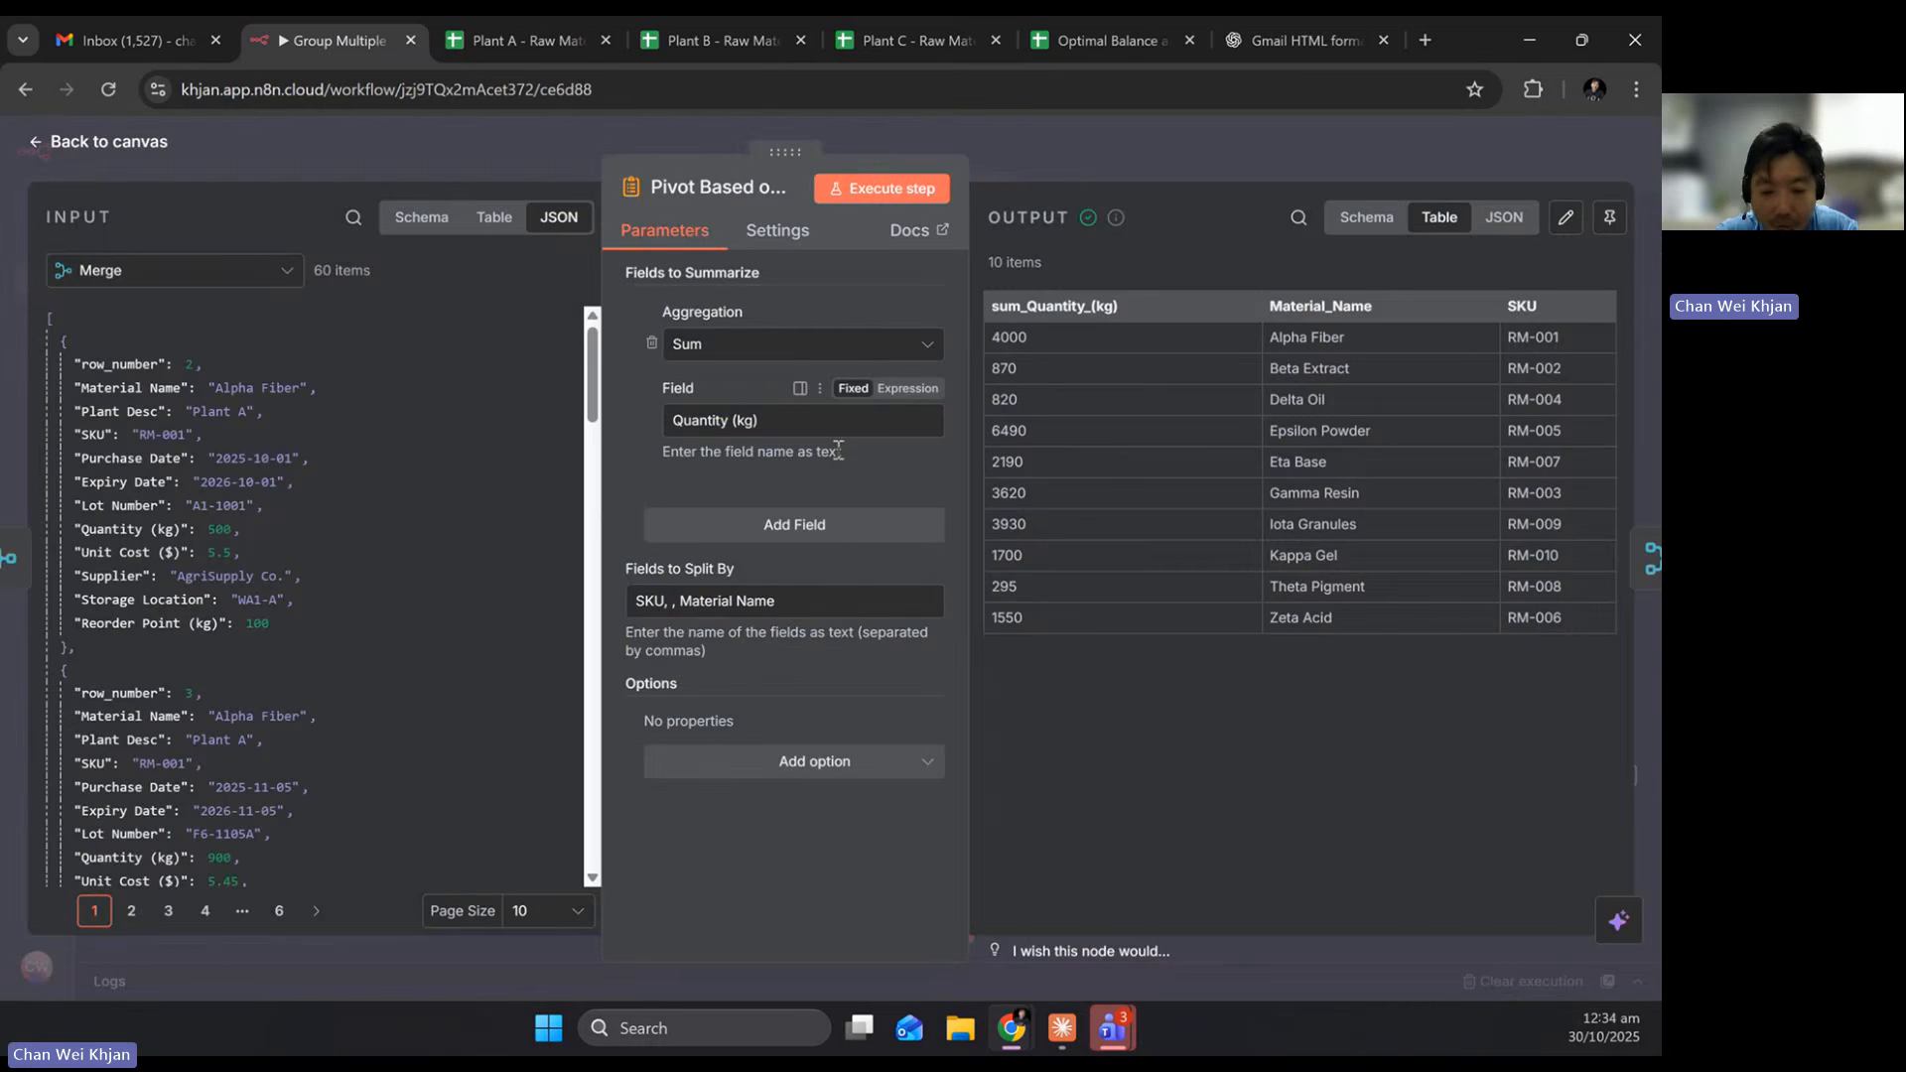
pyautogui.click(437, 217)
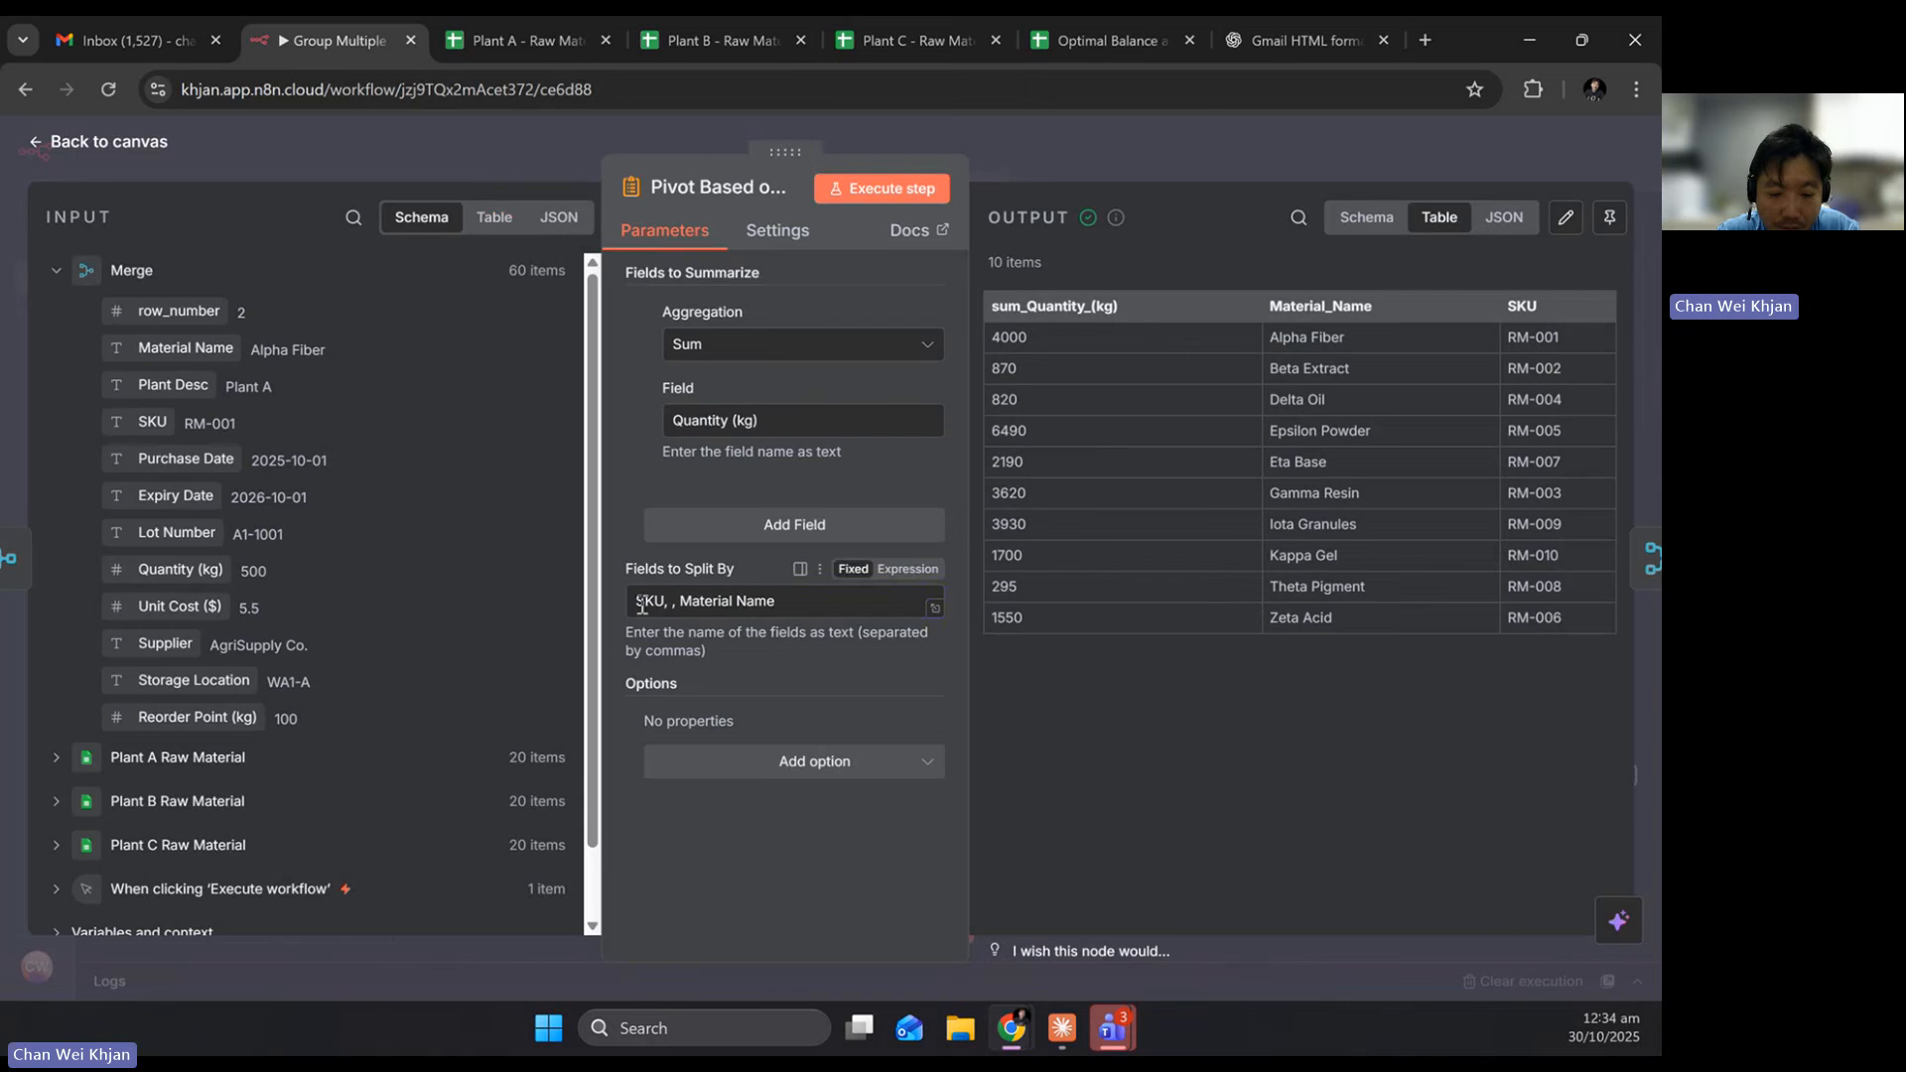
pyautogui.moveTo(692, 603); pyautogui.dragTo(756, 604)
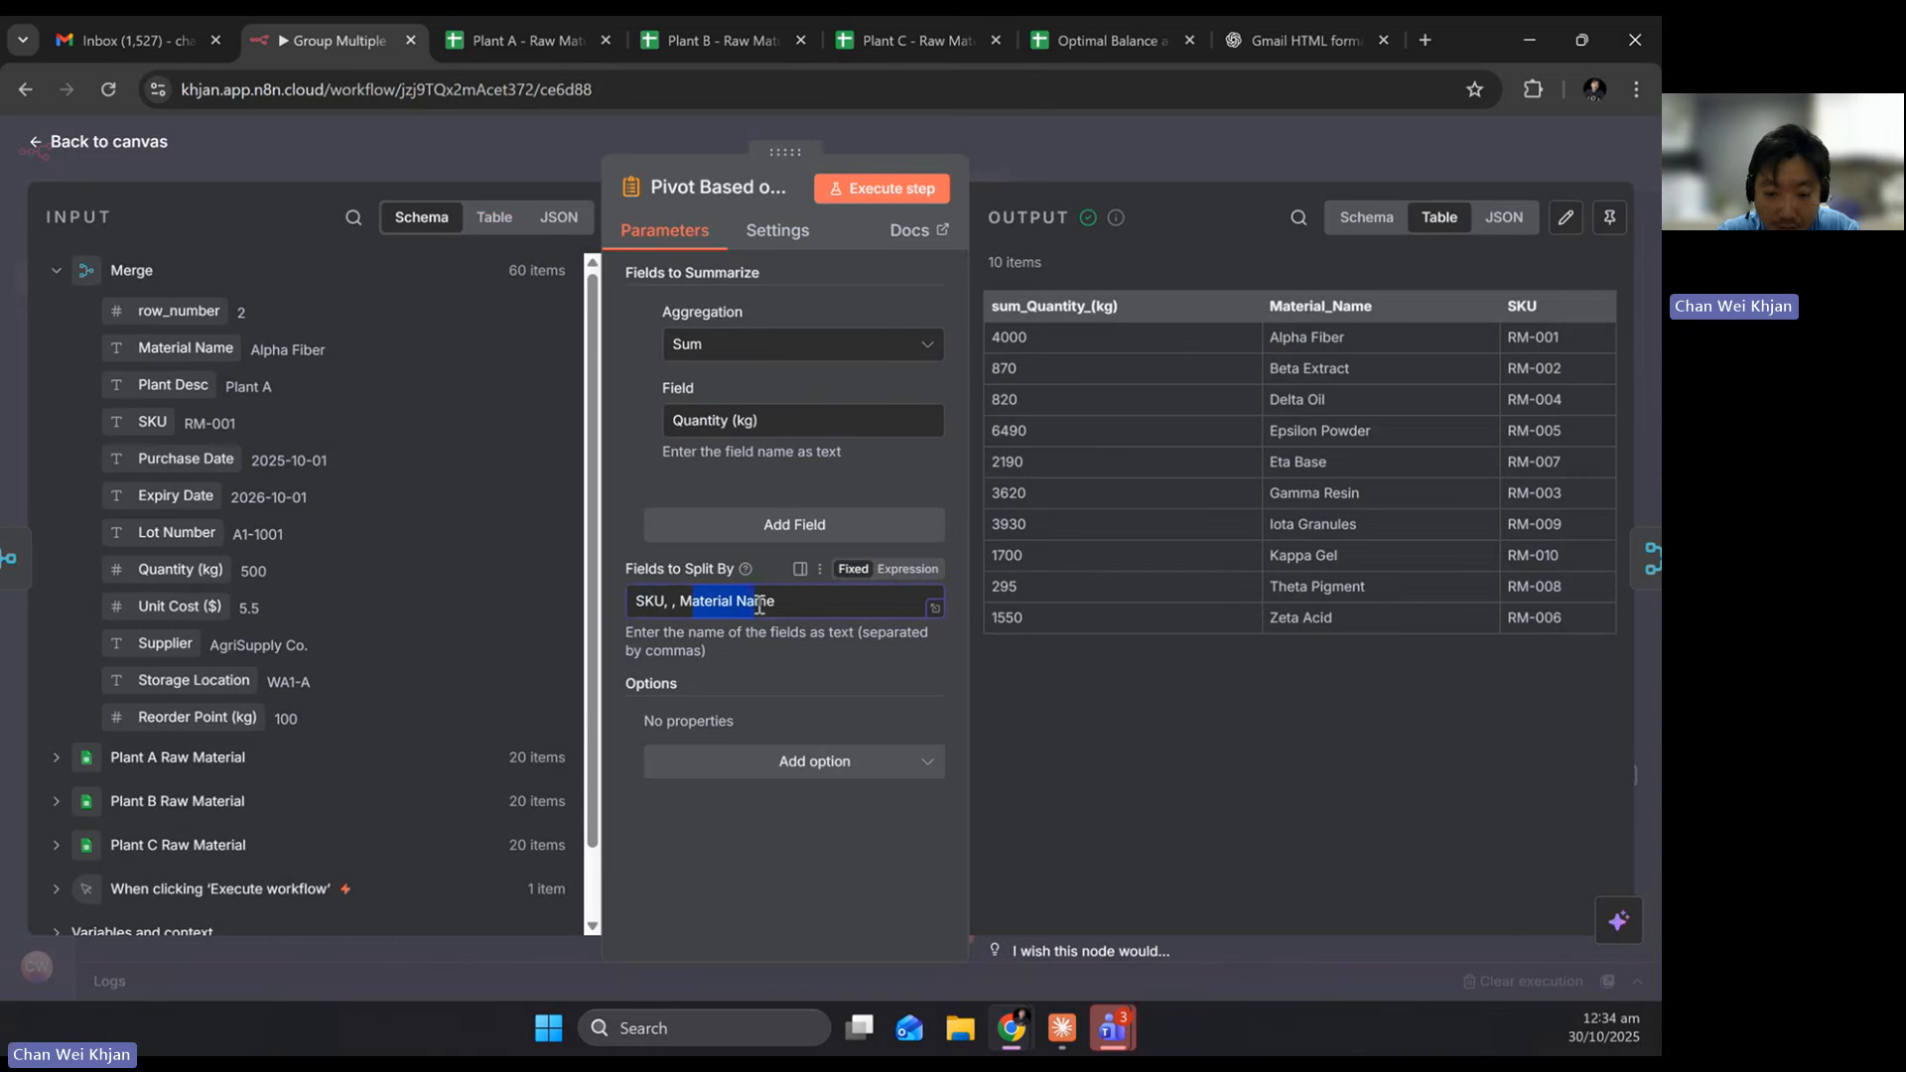
pyautogui.moveTo(980, 337); pyautogui.dragTo(1562, 605)
pyautogui.click(1364, 494)
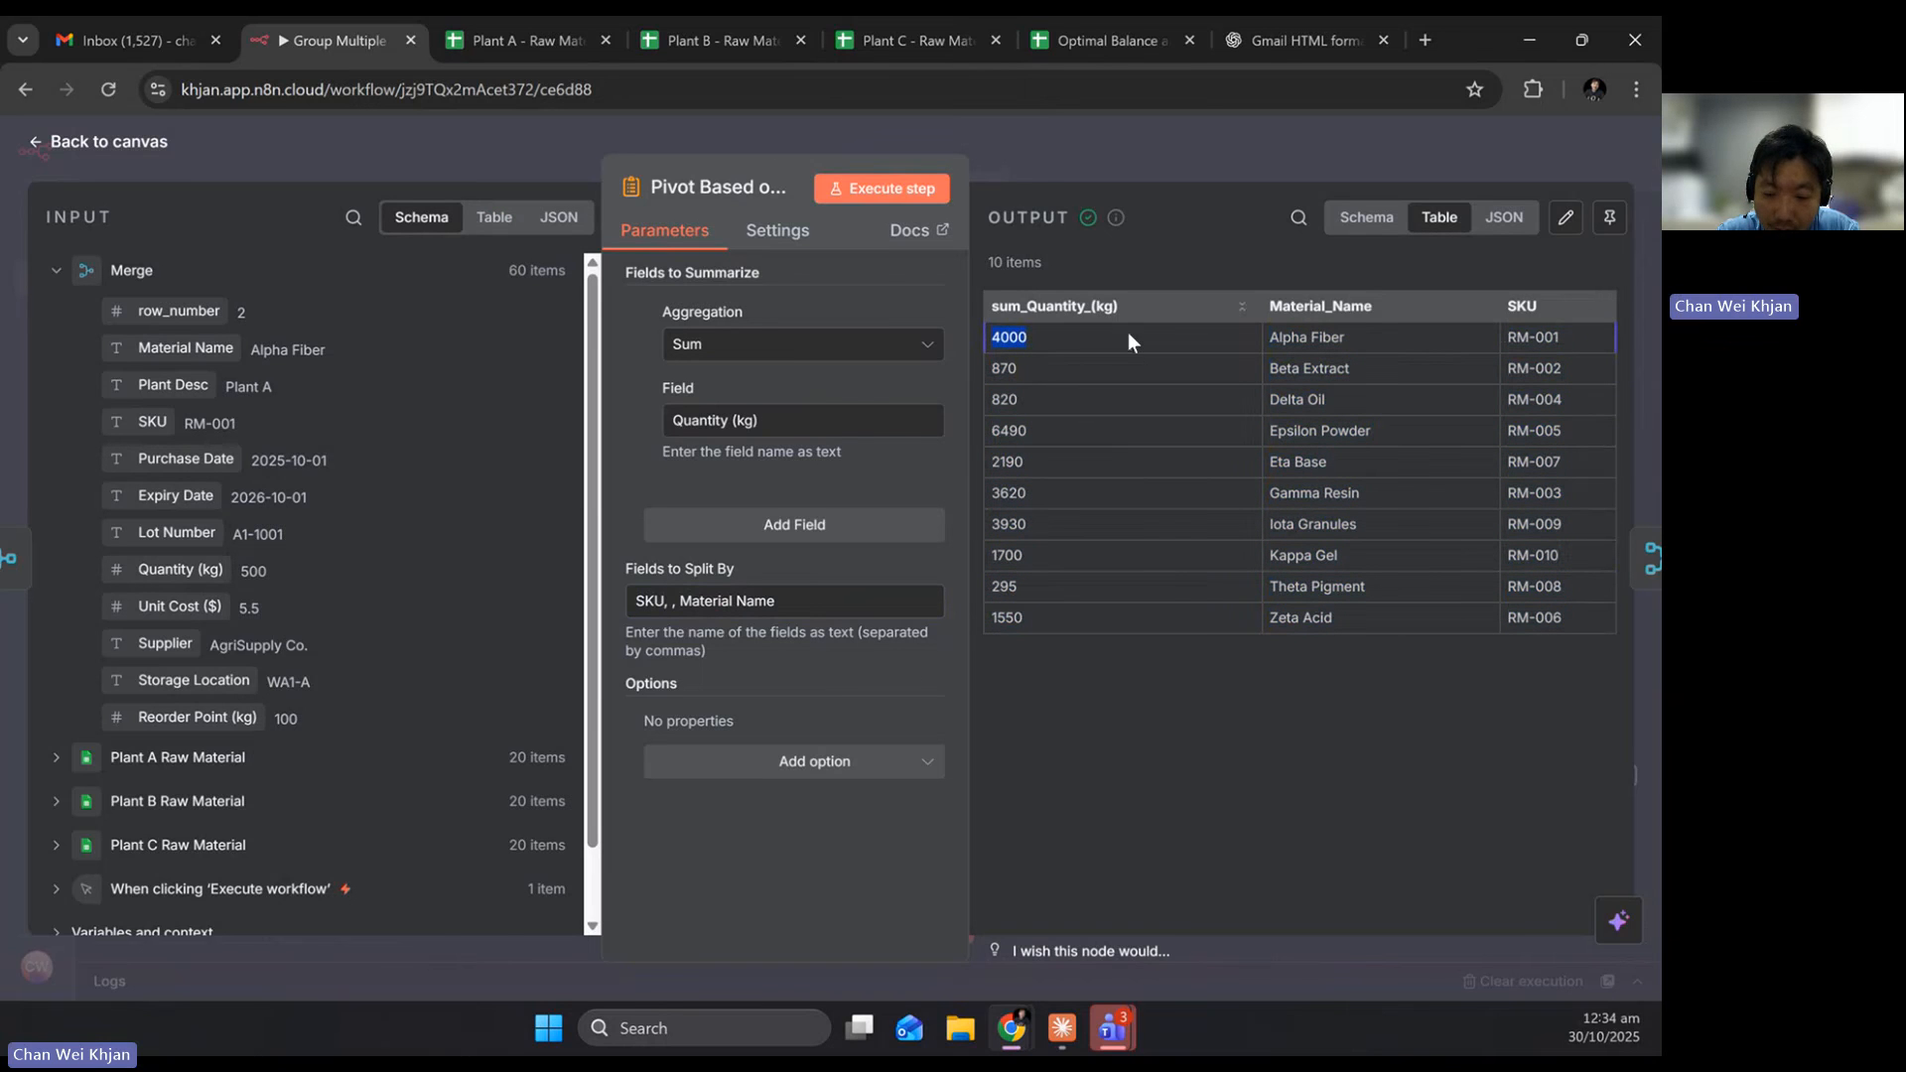
pyautogui.moveTo(1272, 338); pyautogui.dragTo(1328, 339)
pyautogui.moveTo(1516, 339); pyautogui.dragTo(1566, 341)
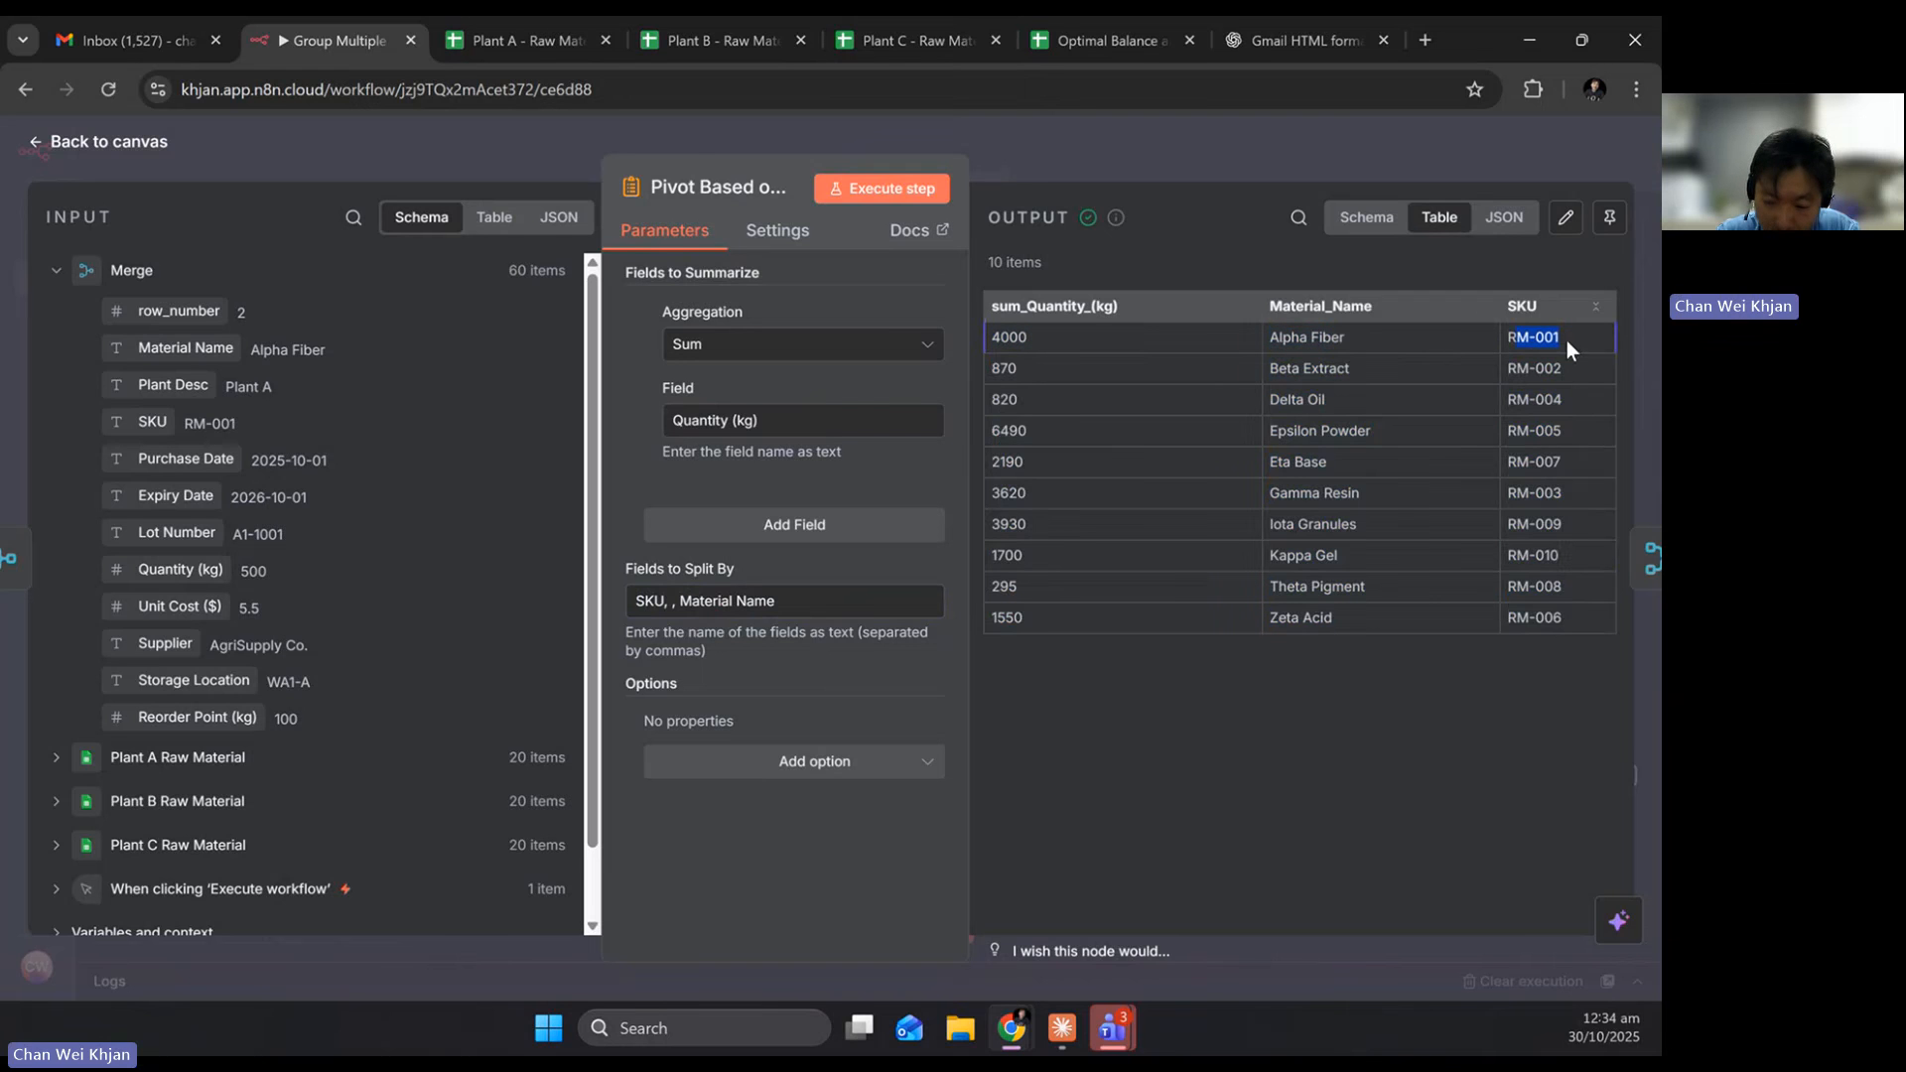
pyautogui.click(164, 149)
# Inspect the Optimal Stock Balance node's sheet settings and output table, and return to the canvas
pyautogui.scroll(-2, 939, 566)
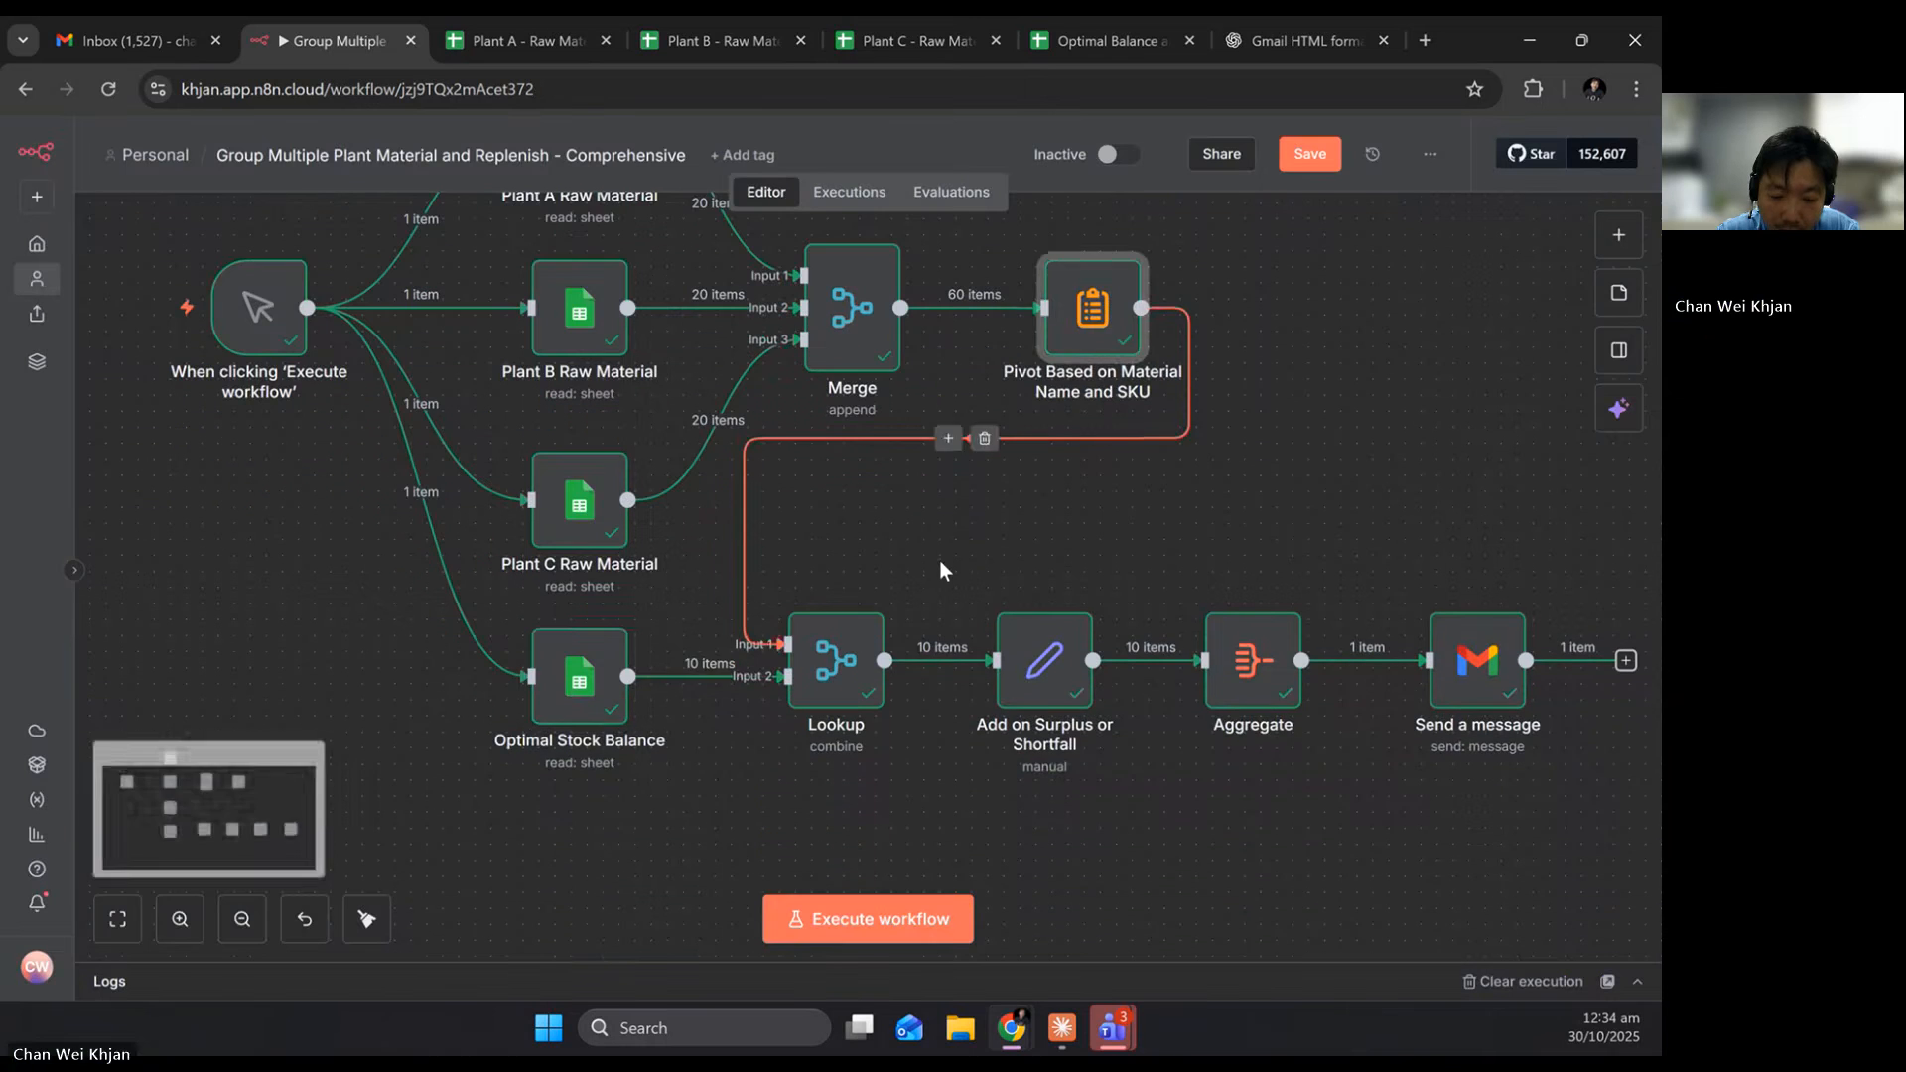
pyautogui.click(575, 695)
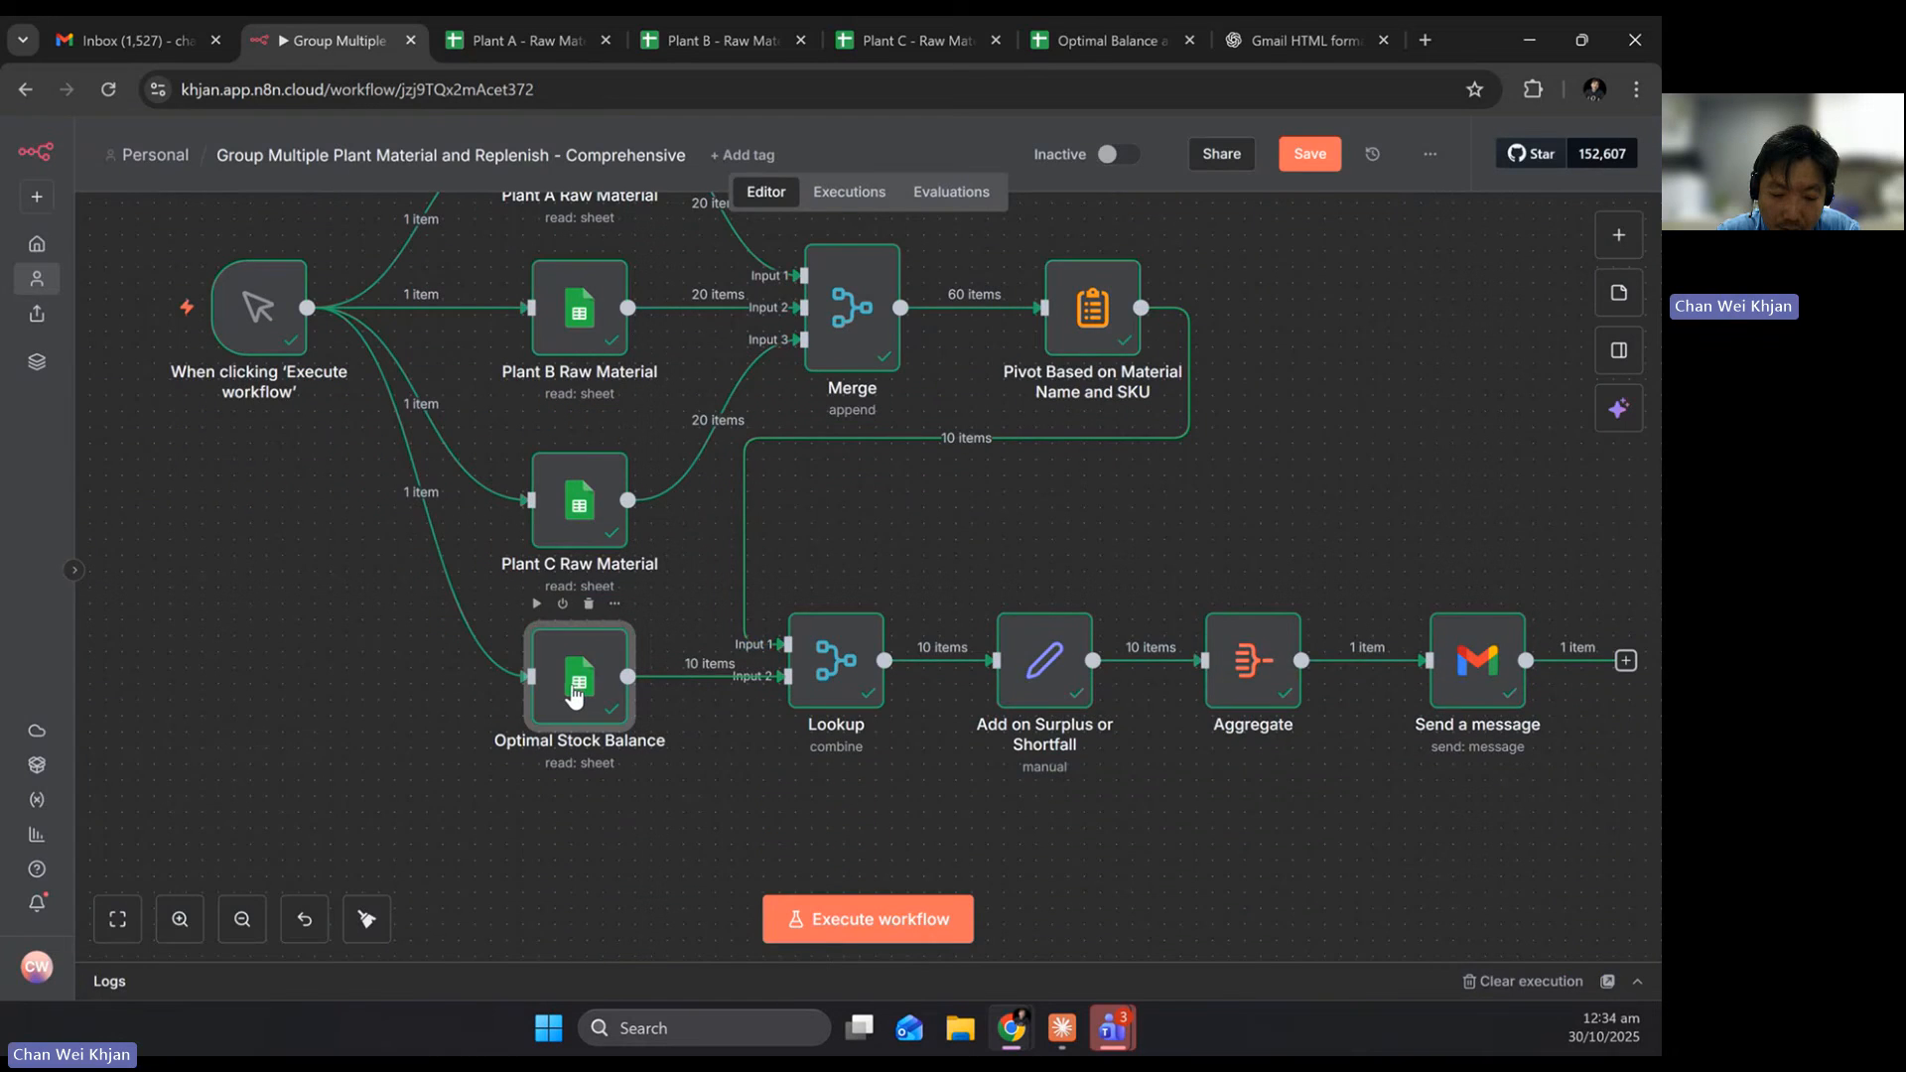
pyautogui.doubleClick(574, 695)
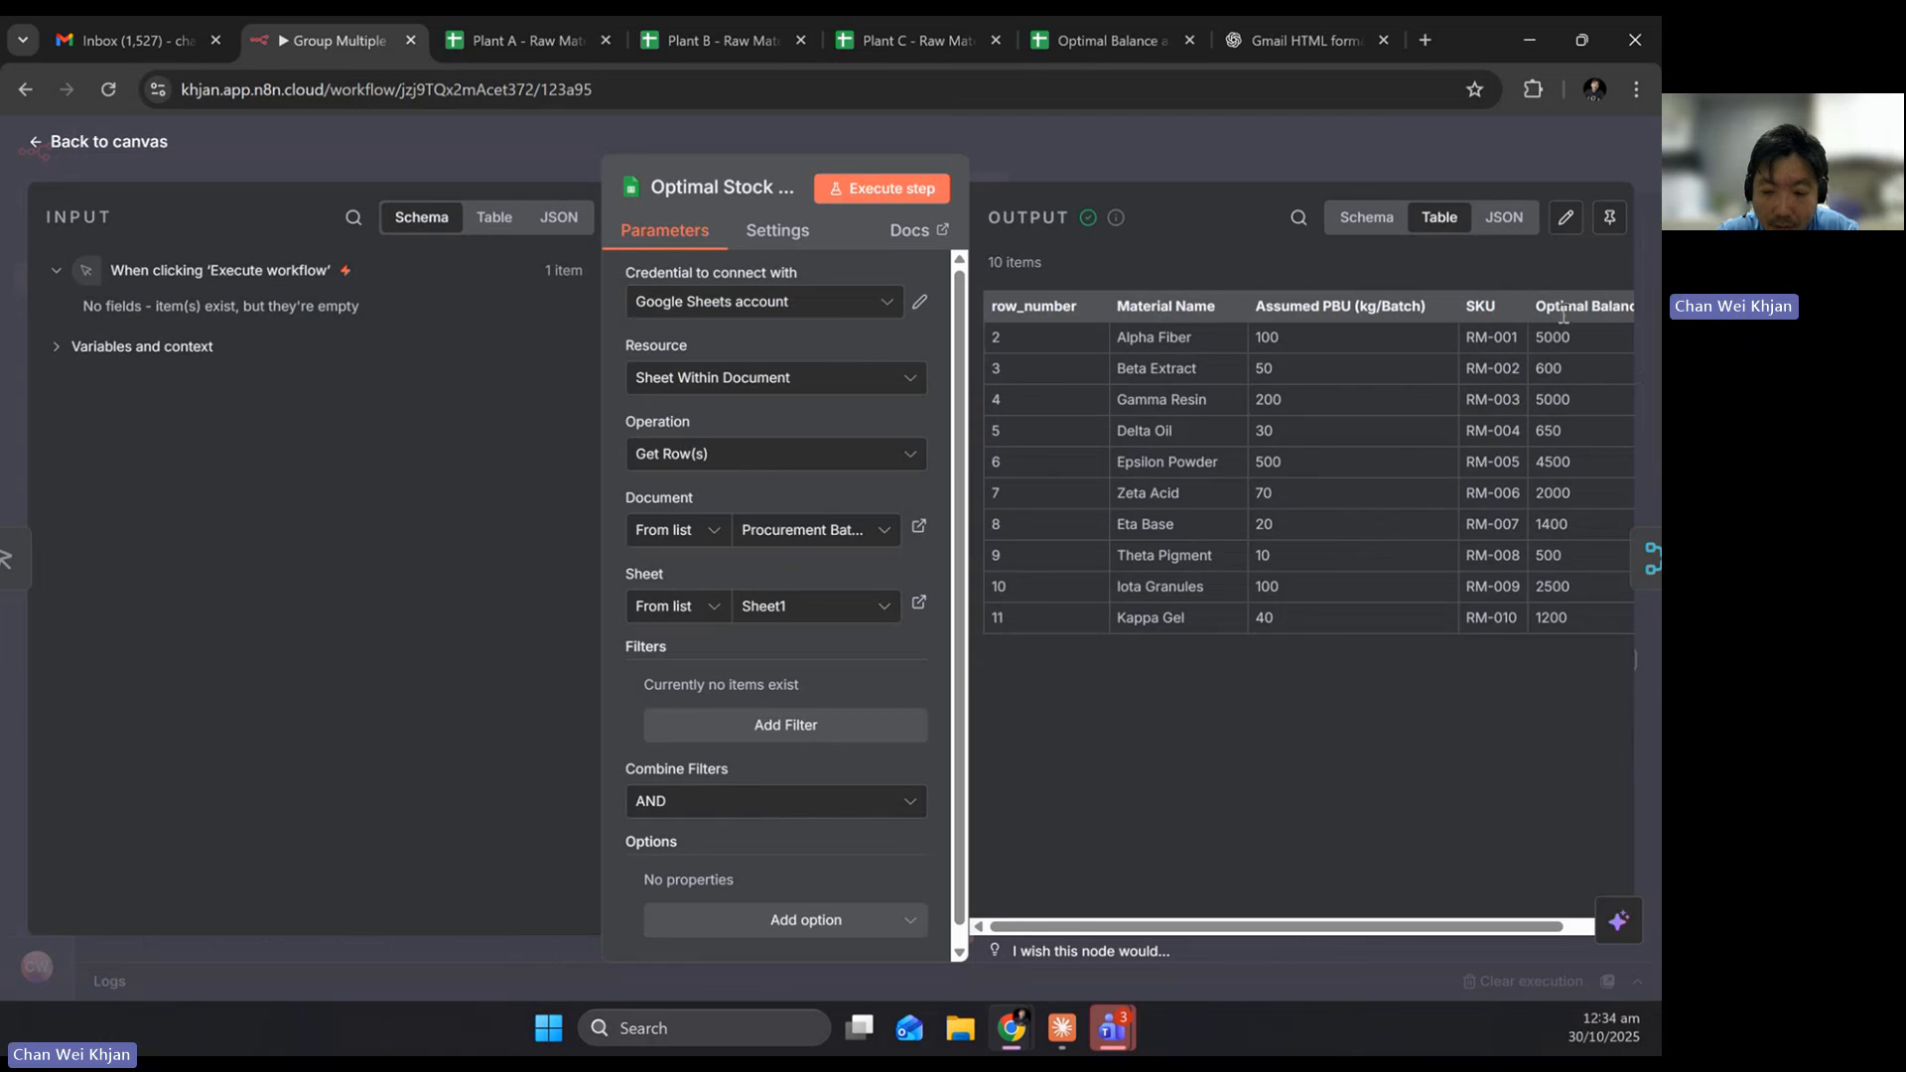
pyautogui.click(83, 157)
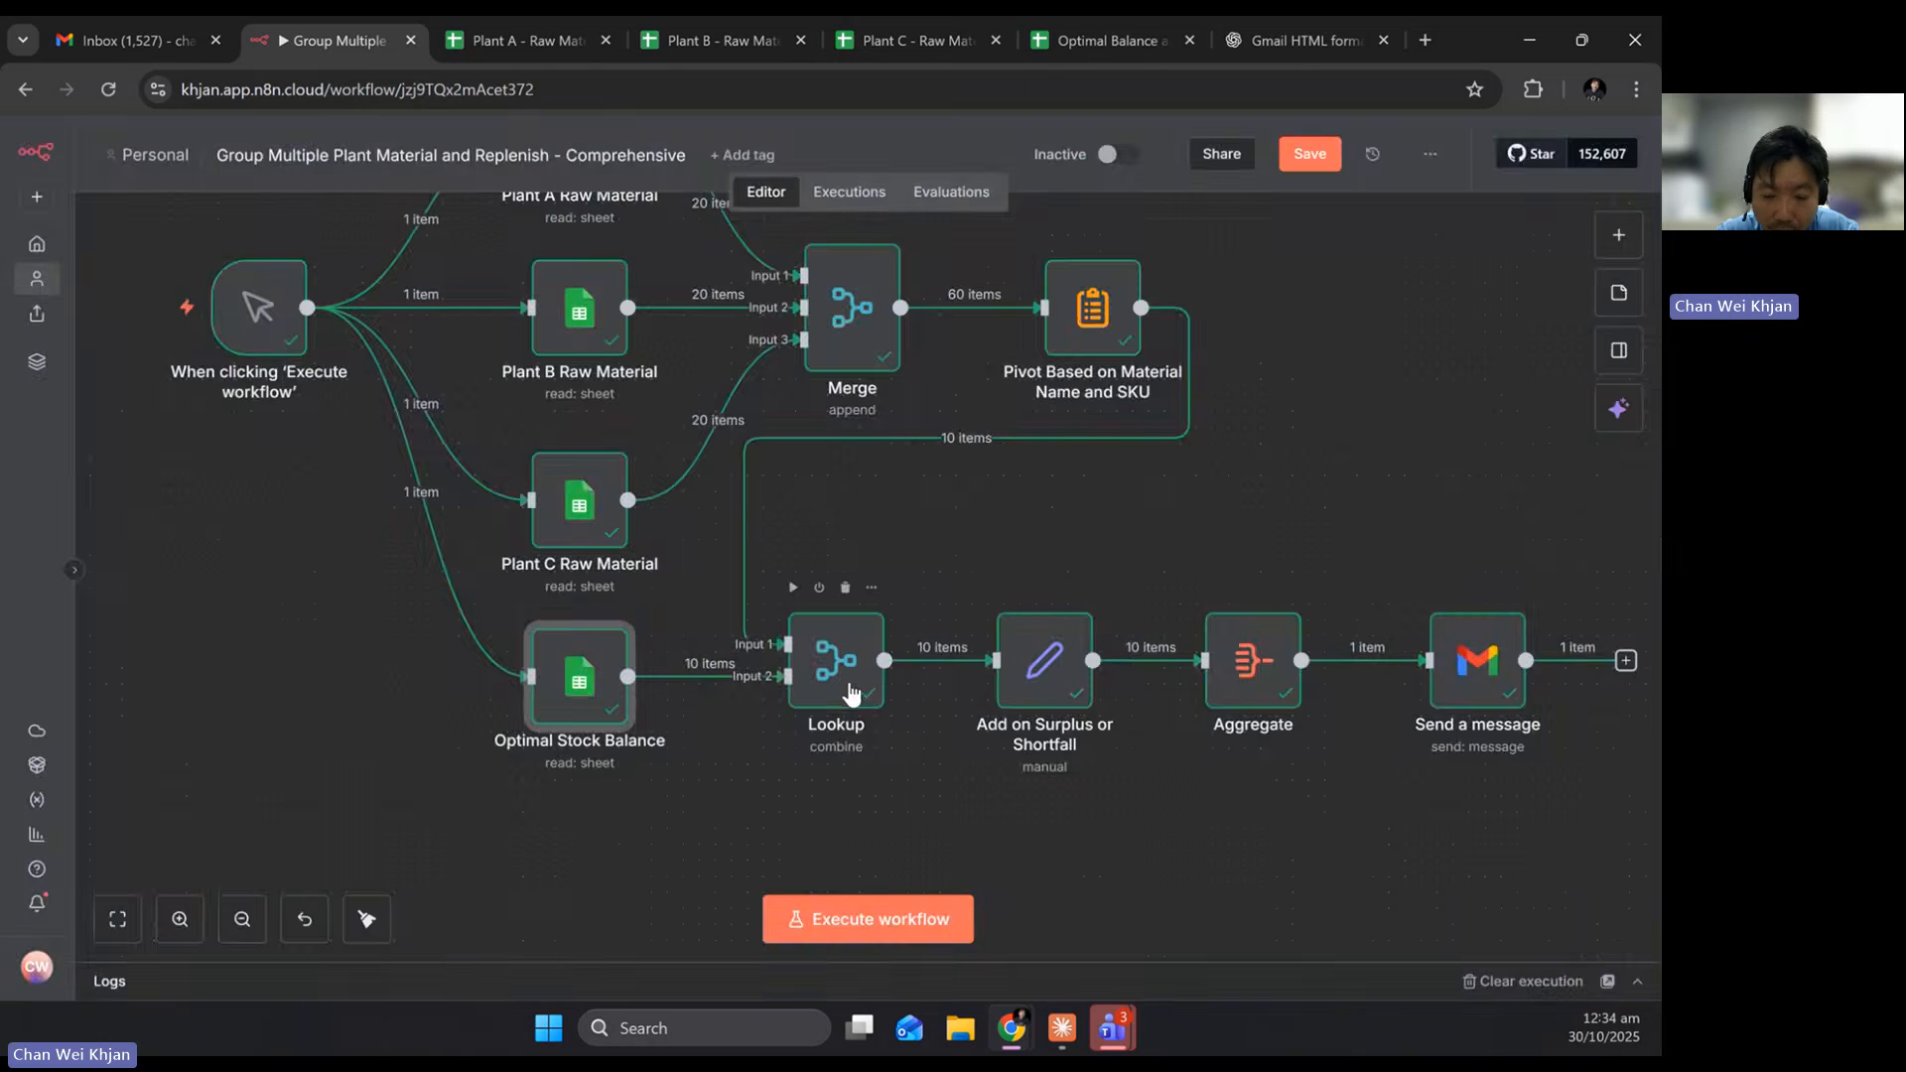
# Open the Lookup node and inspect its Combine mode, Matching Fields setup and SKU match field
pyautogui.click(852, 690)
pyautogui.doubleClick(852, 690)
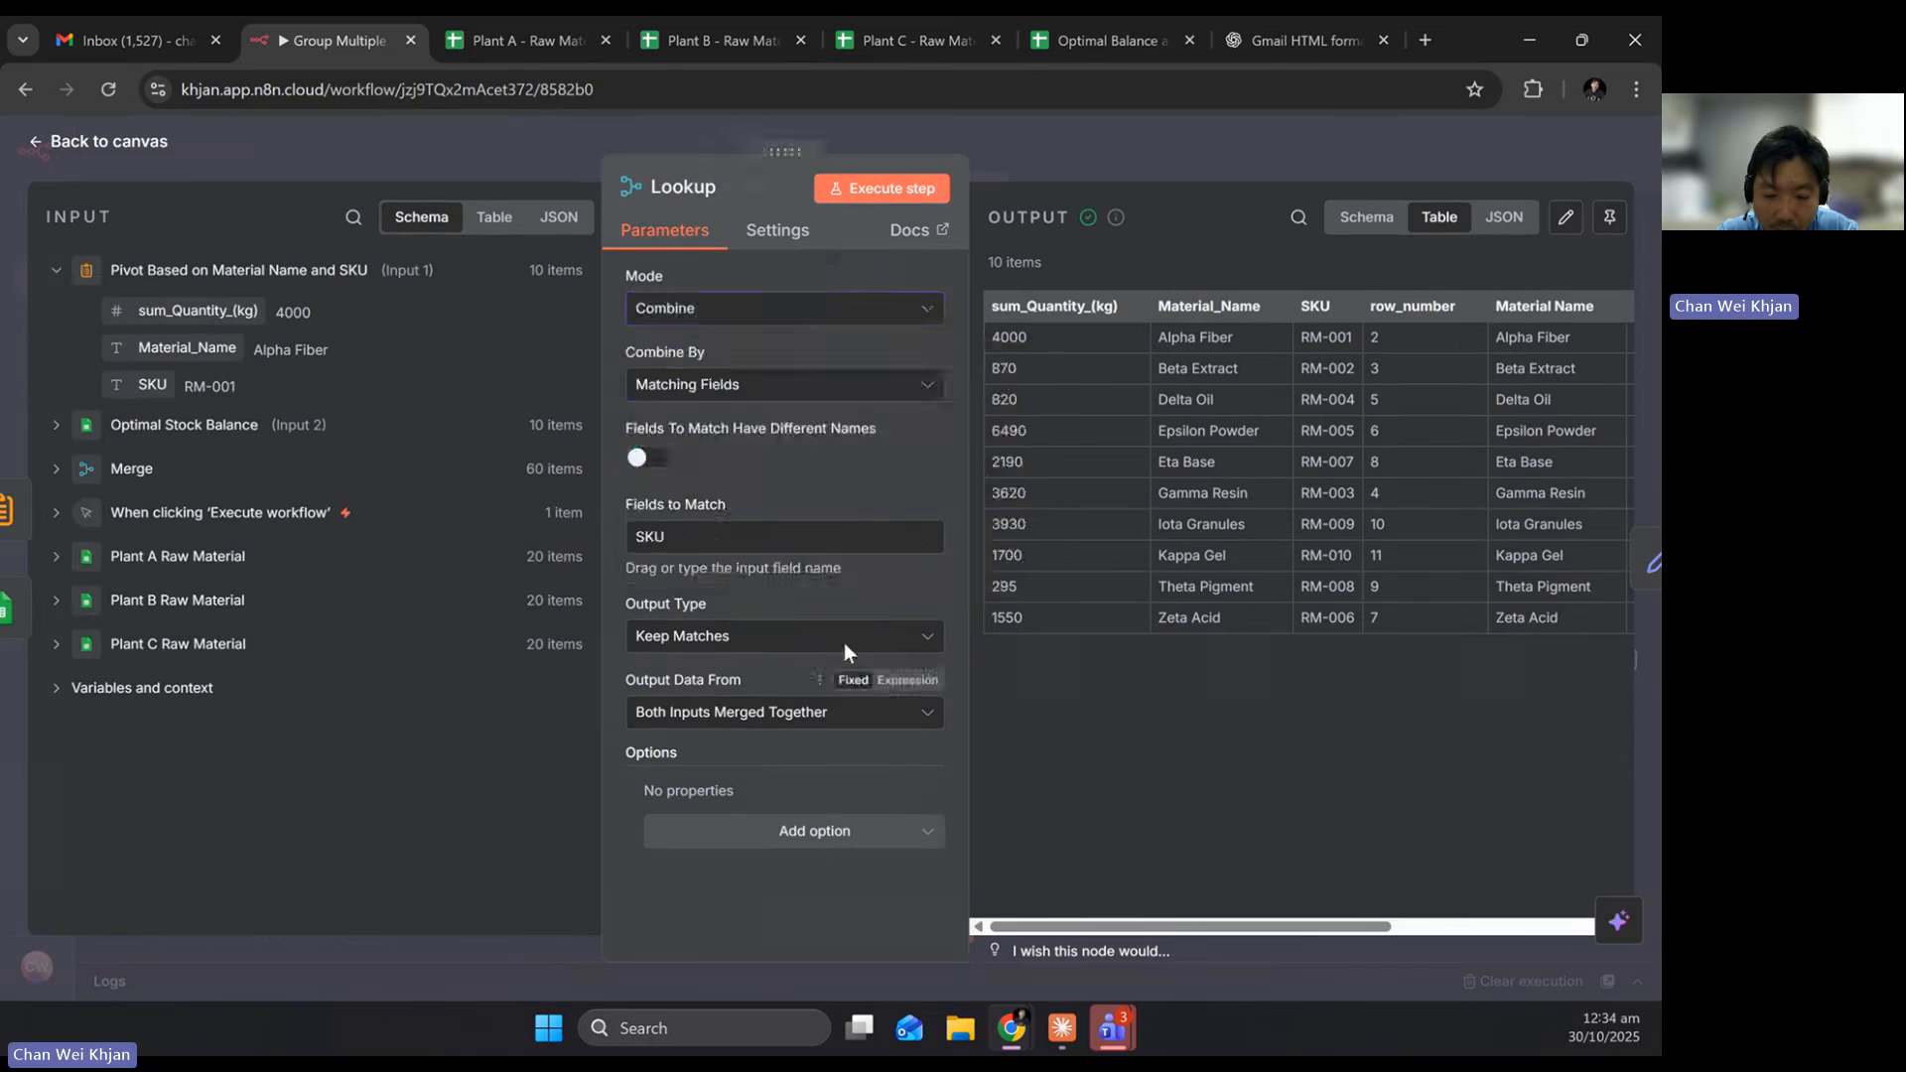
pyautogui.click(784, 308)
pyautogui.click(737, 429)
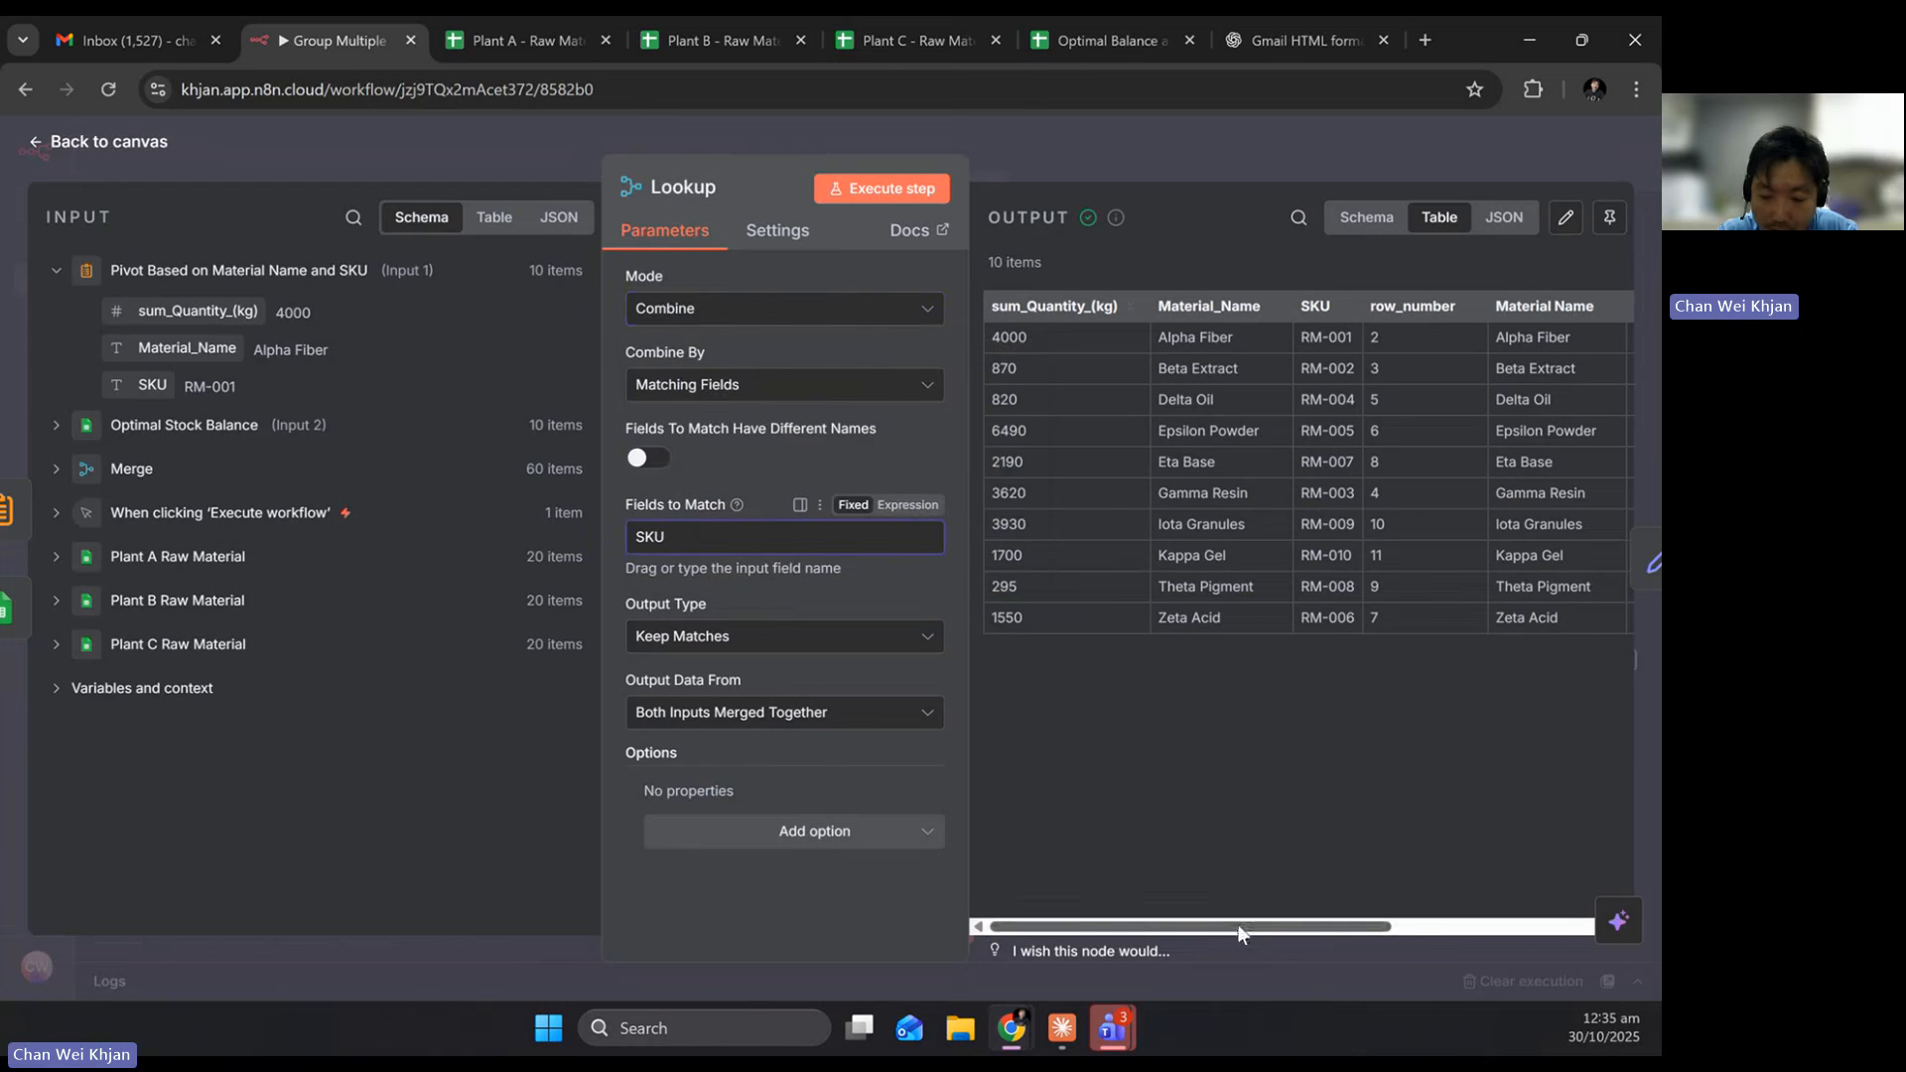
# Examine the Lookup output table across all columns, comparing summed quantity with Optimal Balance per SKU, and return to the canvas
pyautogui.moveTo(1010, 337); pyautogui.dragTo(1485, 350)
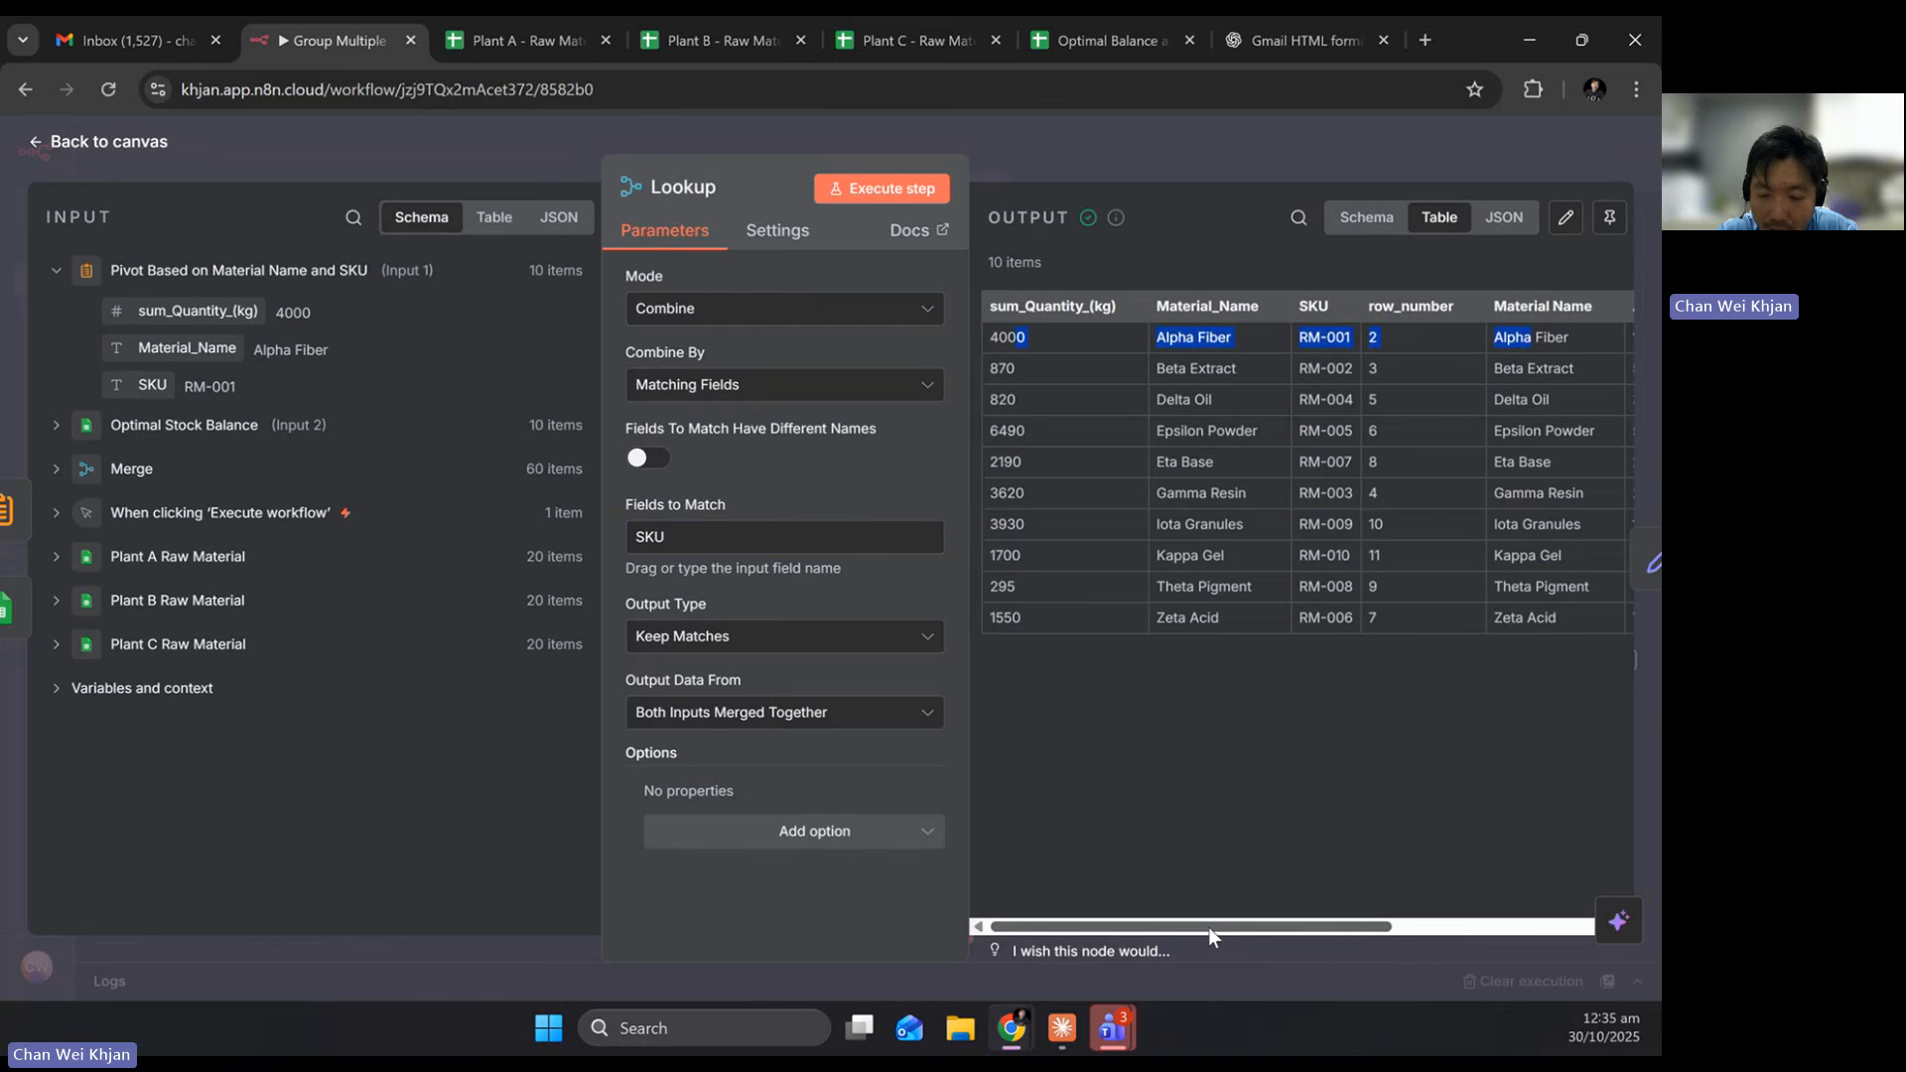
pyautogui.moveTo(1211, 927); pyautogui.dragTo(1505, 927)
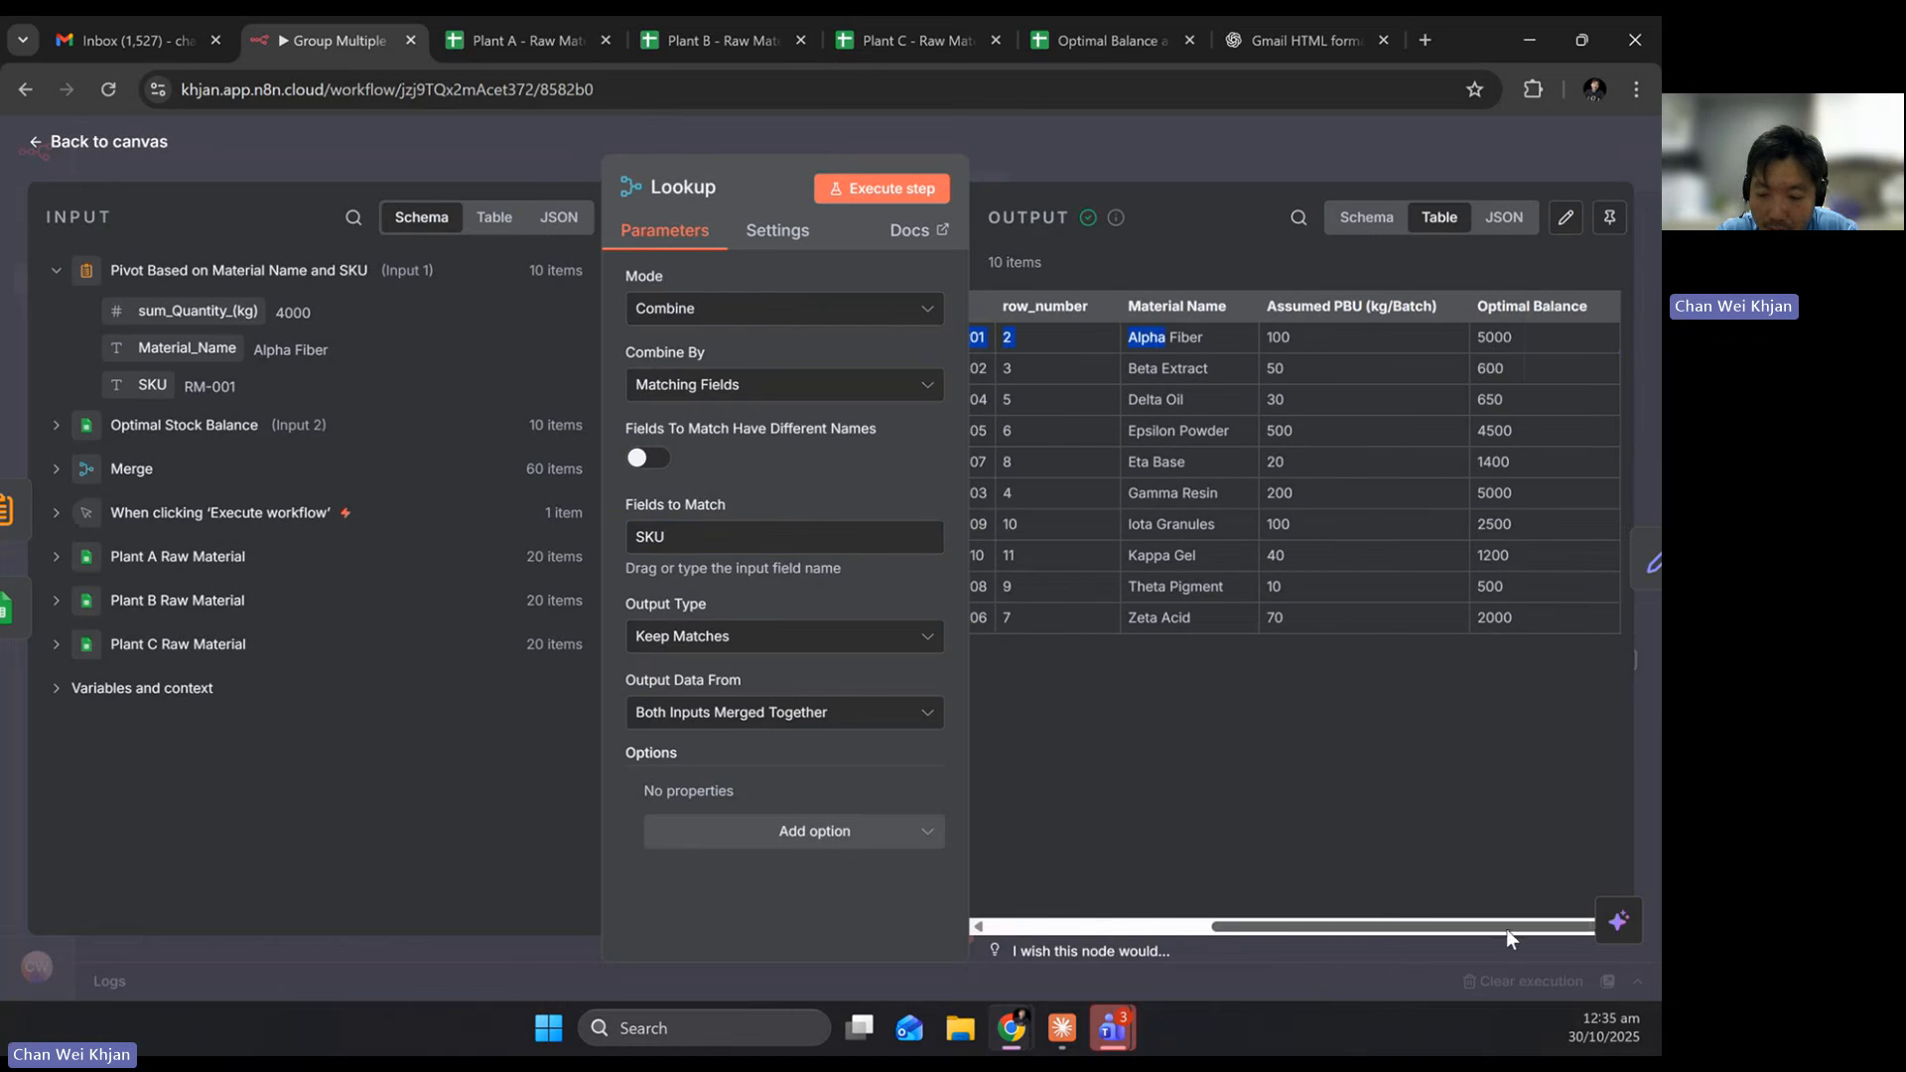
pyautogui.click(1494, 339)
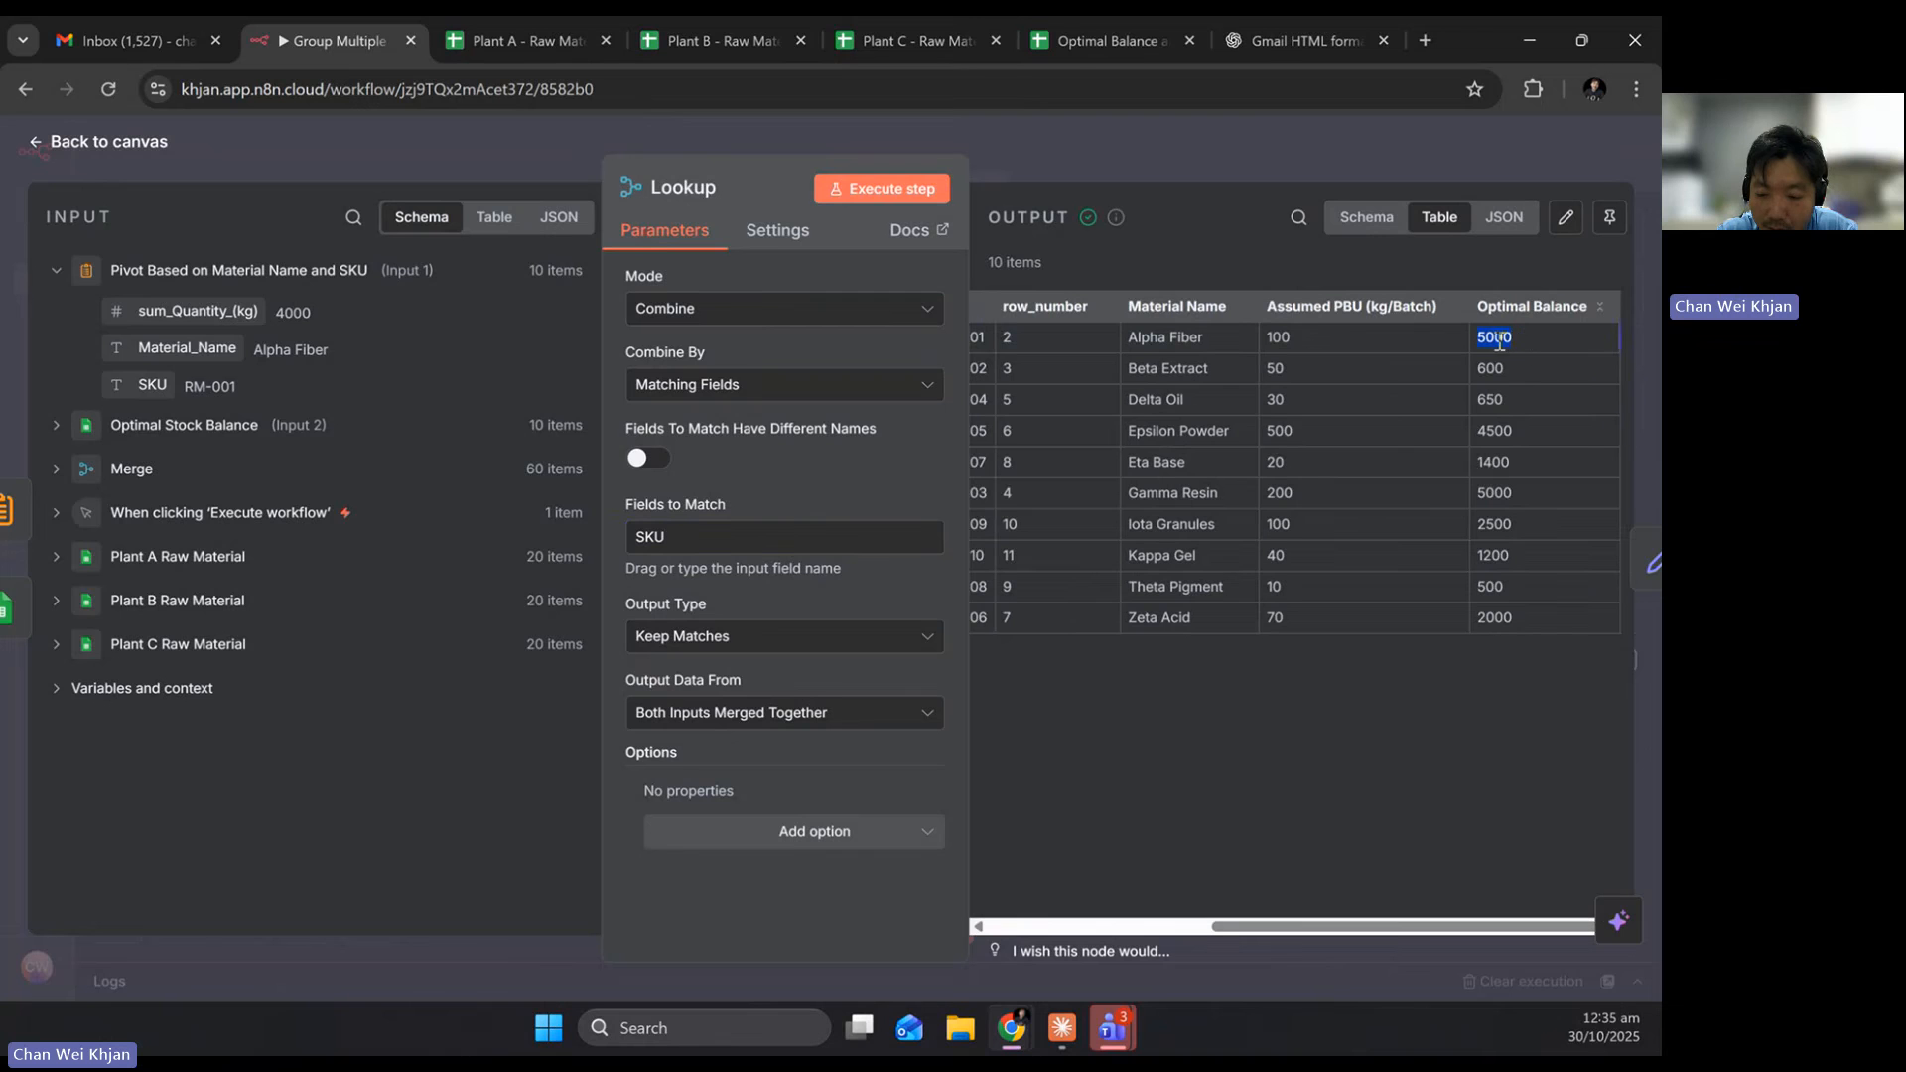
pyautogui.moveTo(1551, 925); pyautogui.dragTo(1476, 921)
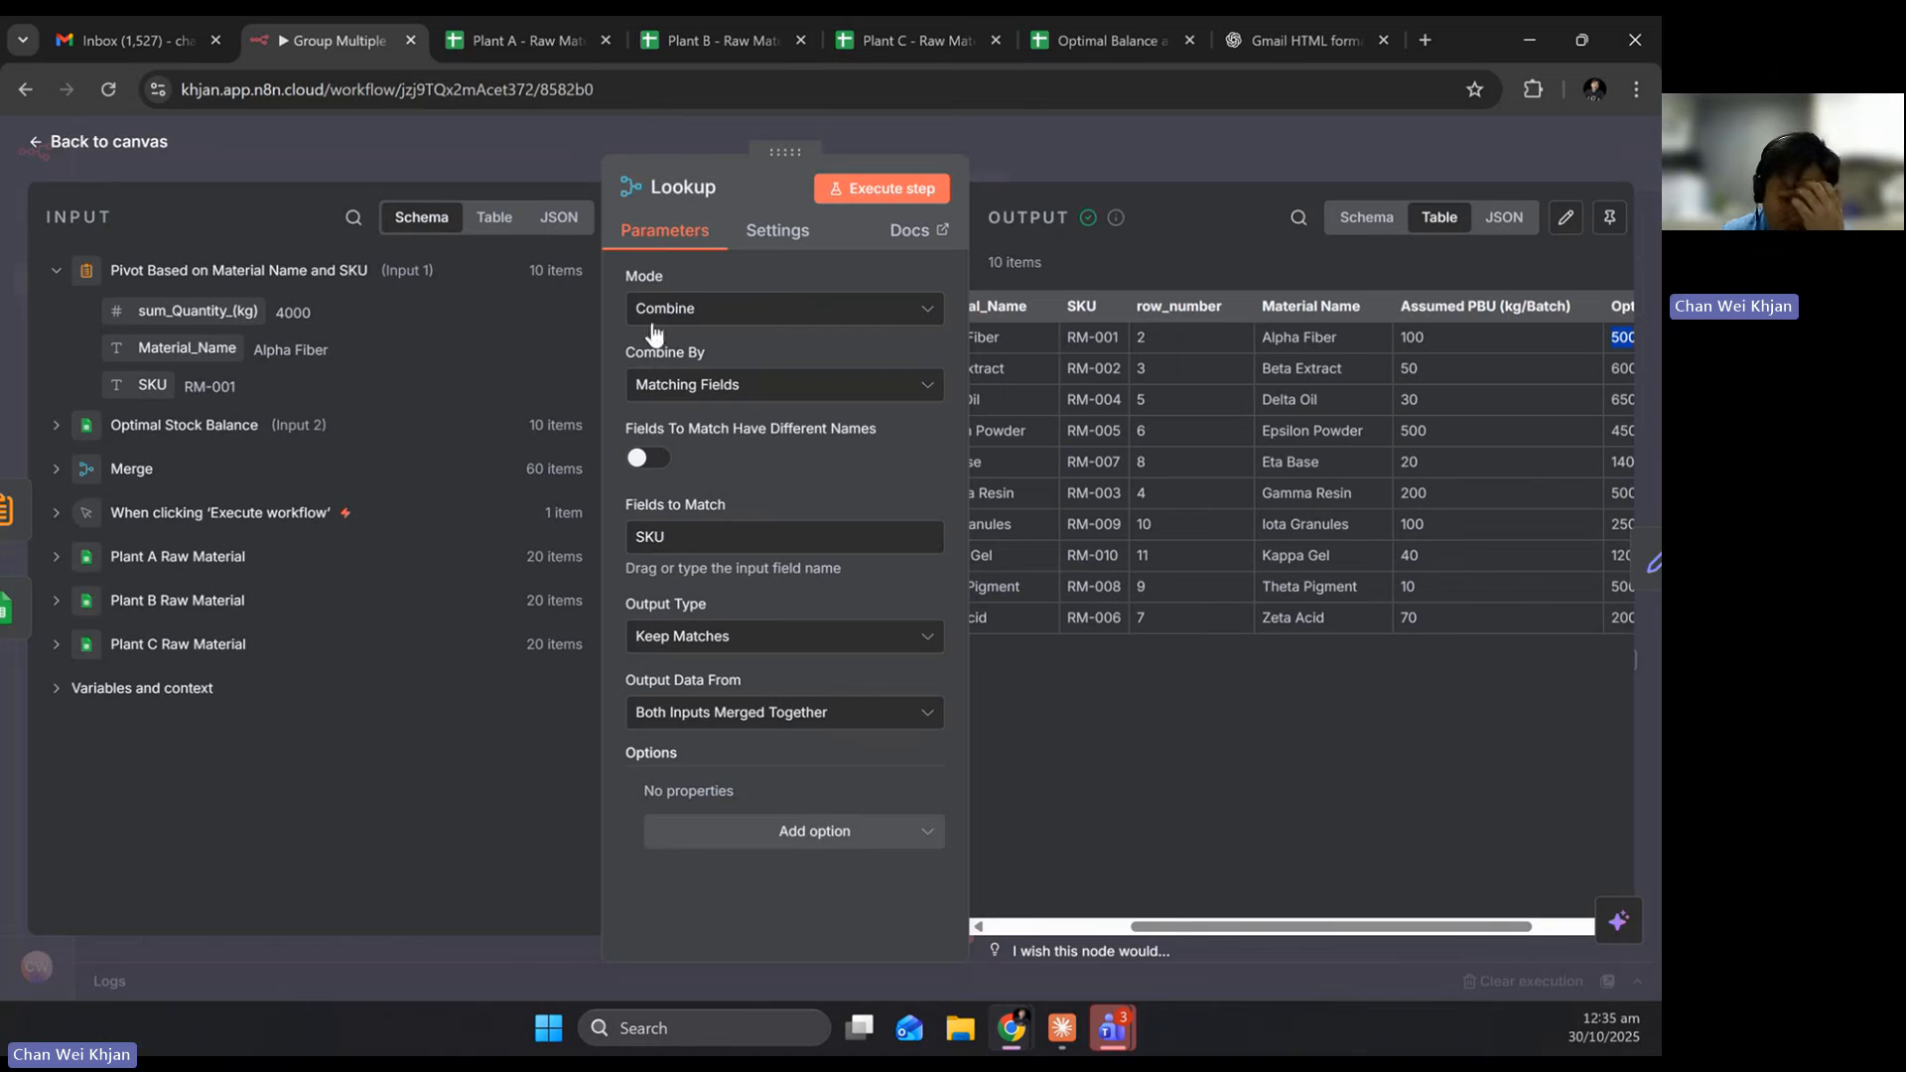
pyautogui.moveTo(1181, 938); pyautogui.dragTo(1099, 933)
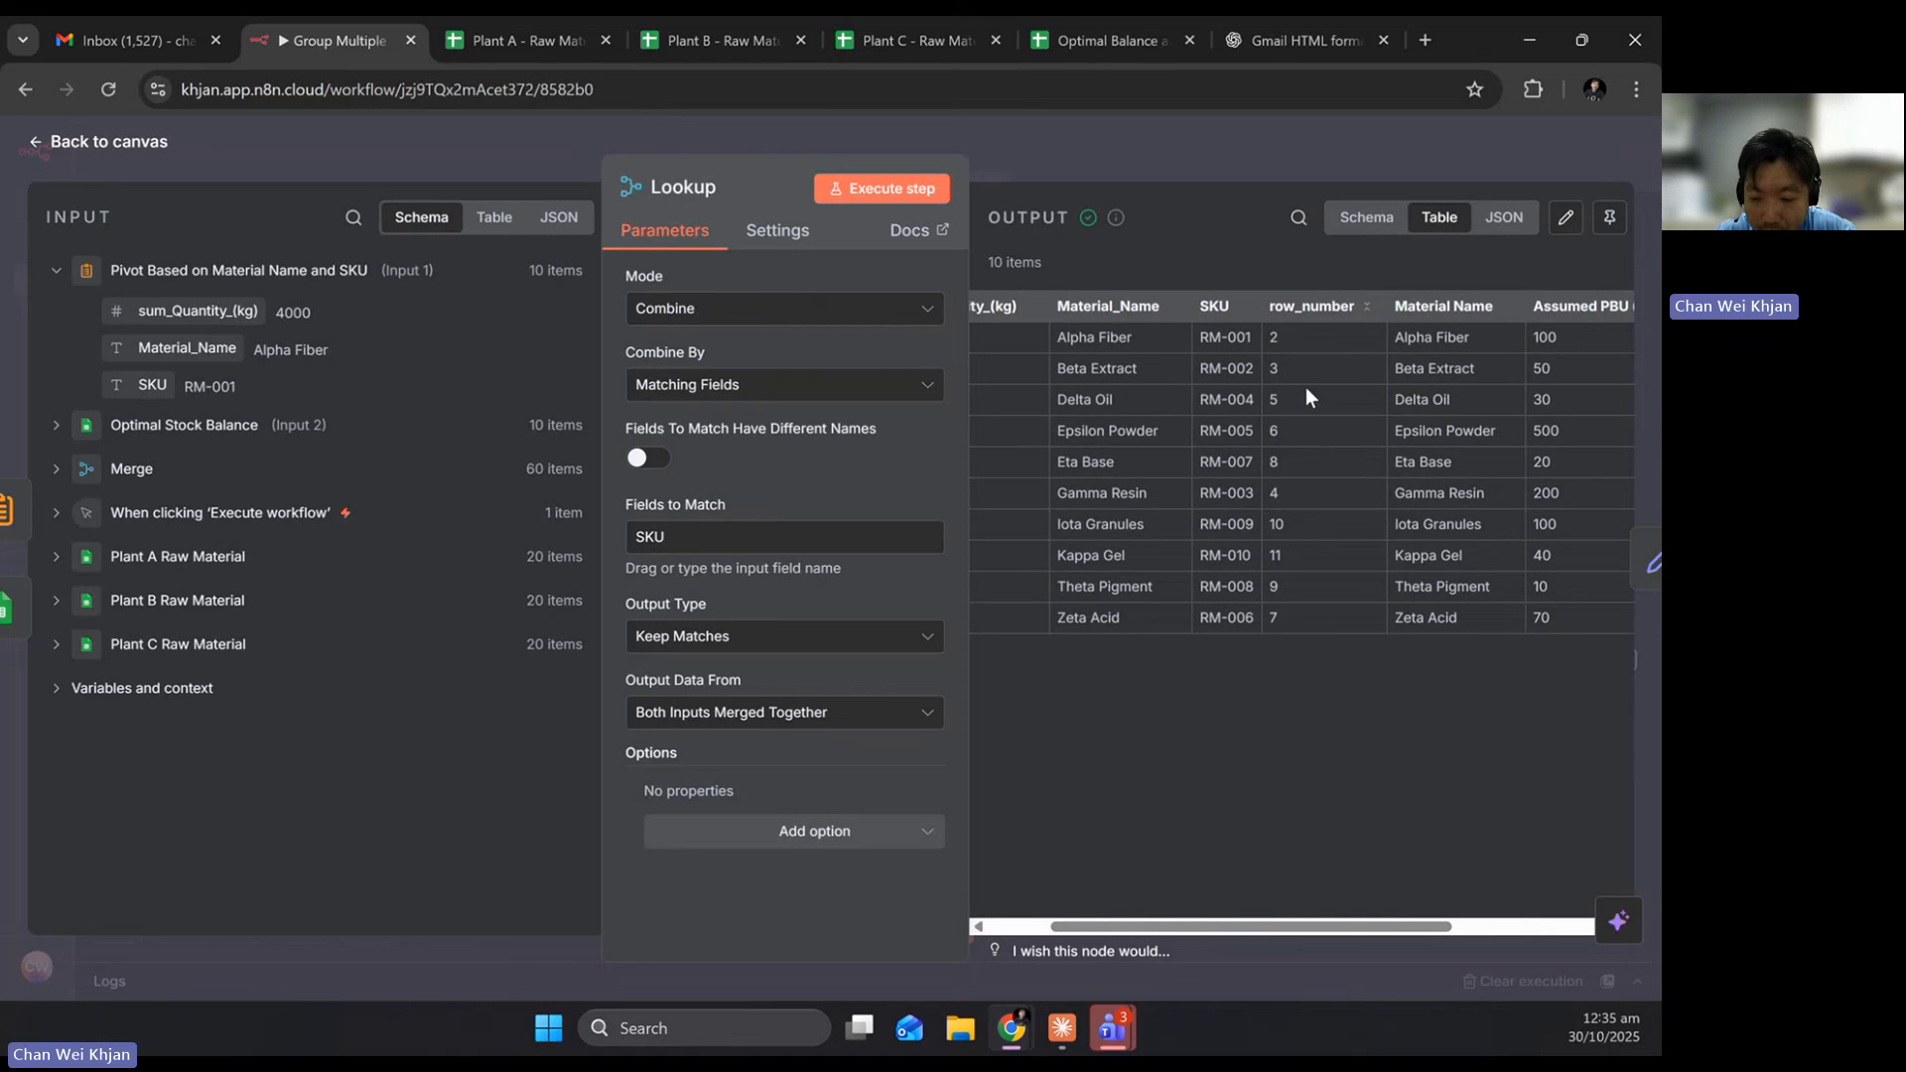
pyautogui.moveTo(1360, 925); pyautogui.dragTo(1266, 925)
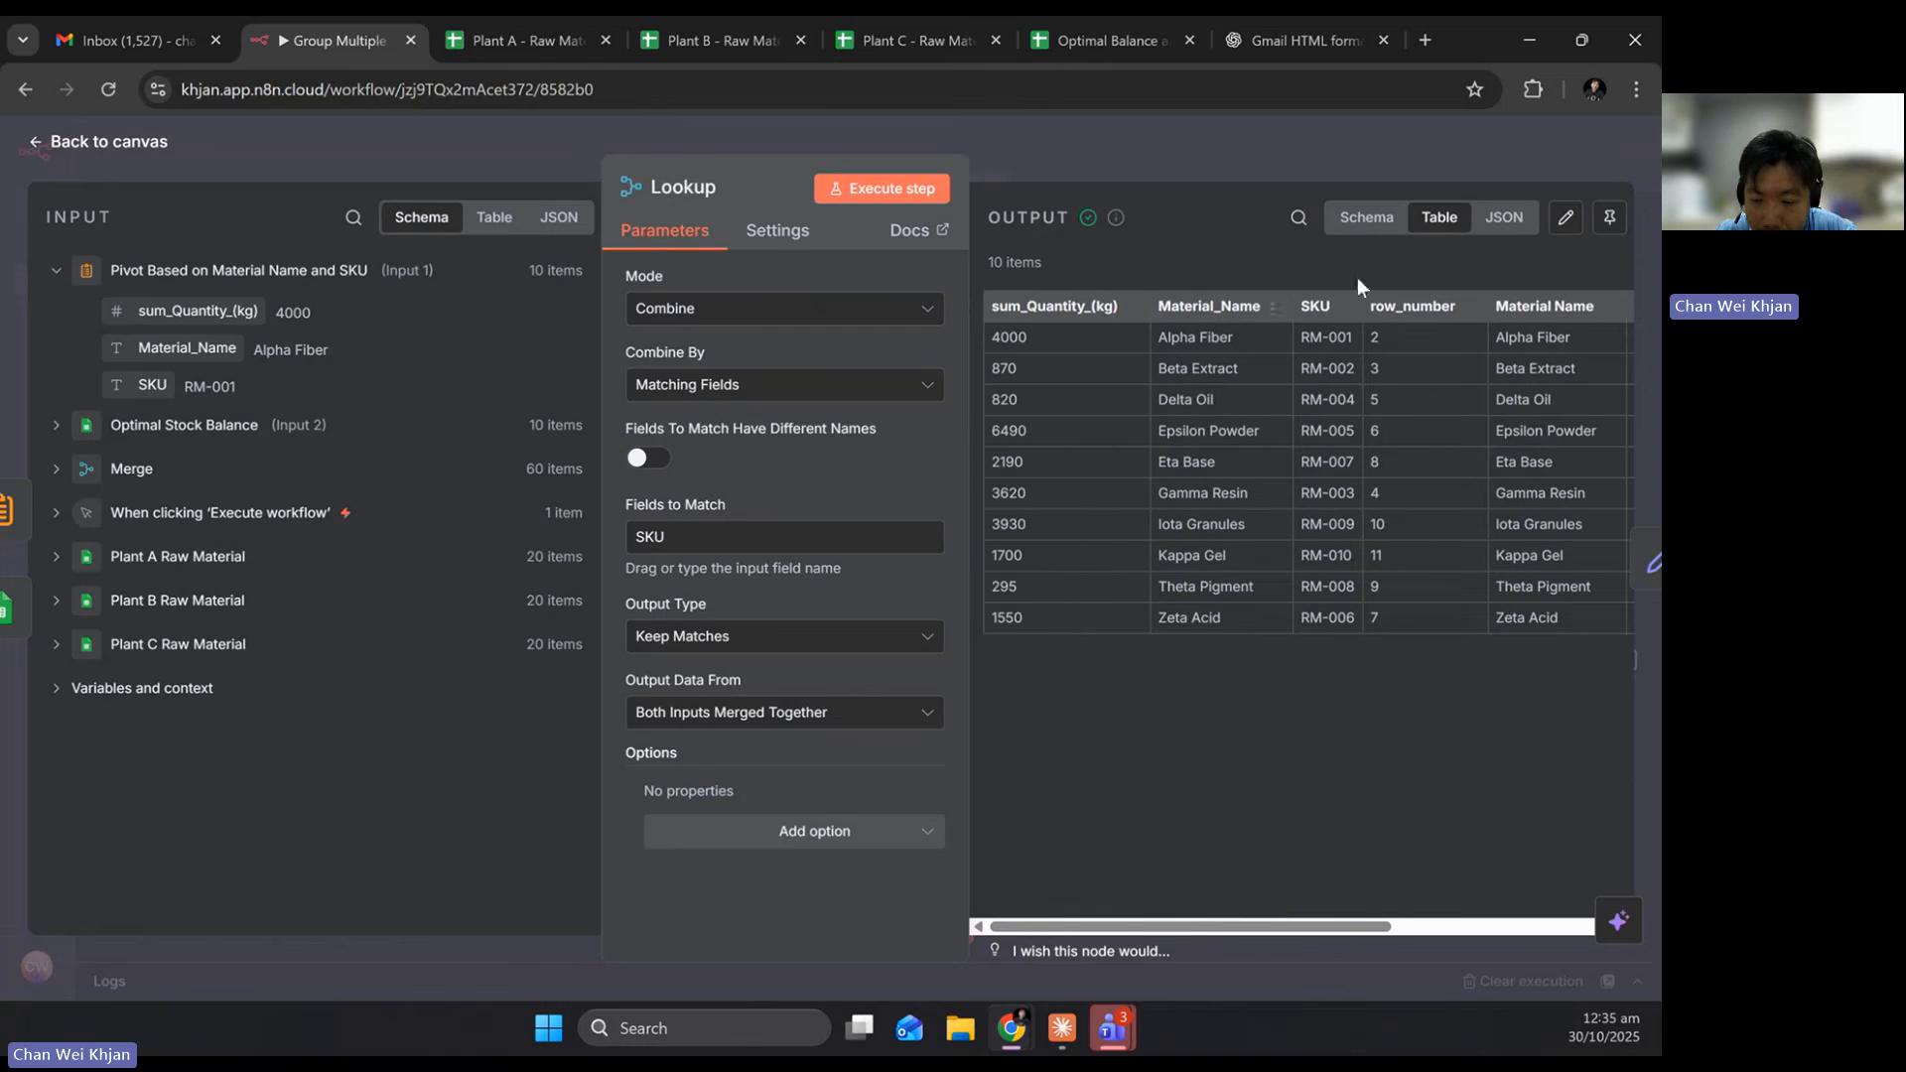
pyautogui.click(138, 147)
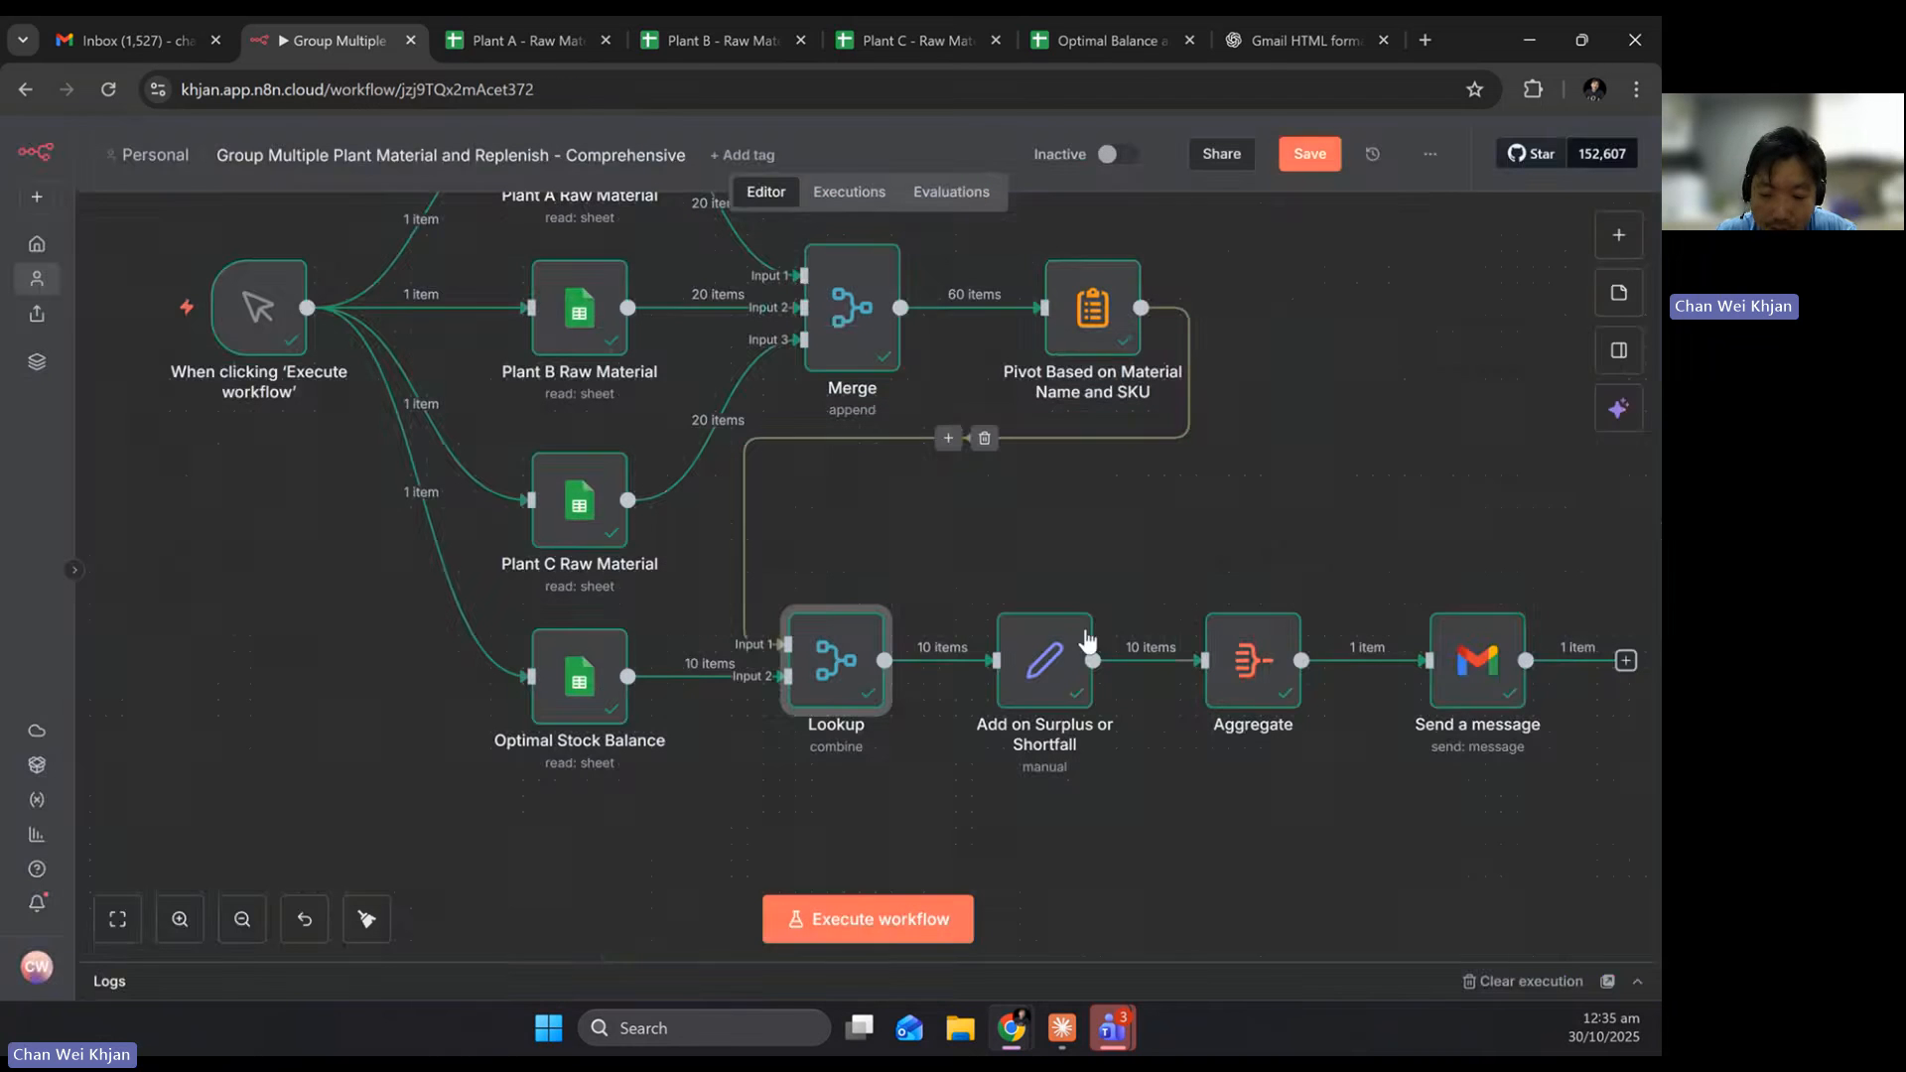
# Open the Add on Surplus or Shortfall node and review its field mappings from SKU through Shortfall / Surplus
pyautogui.click(1060, 683)
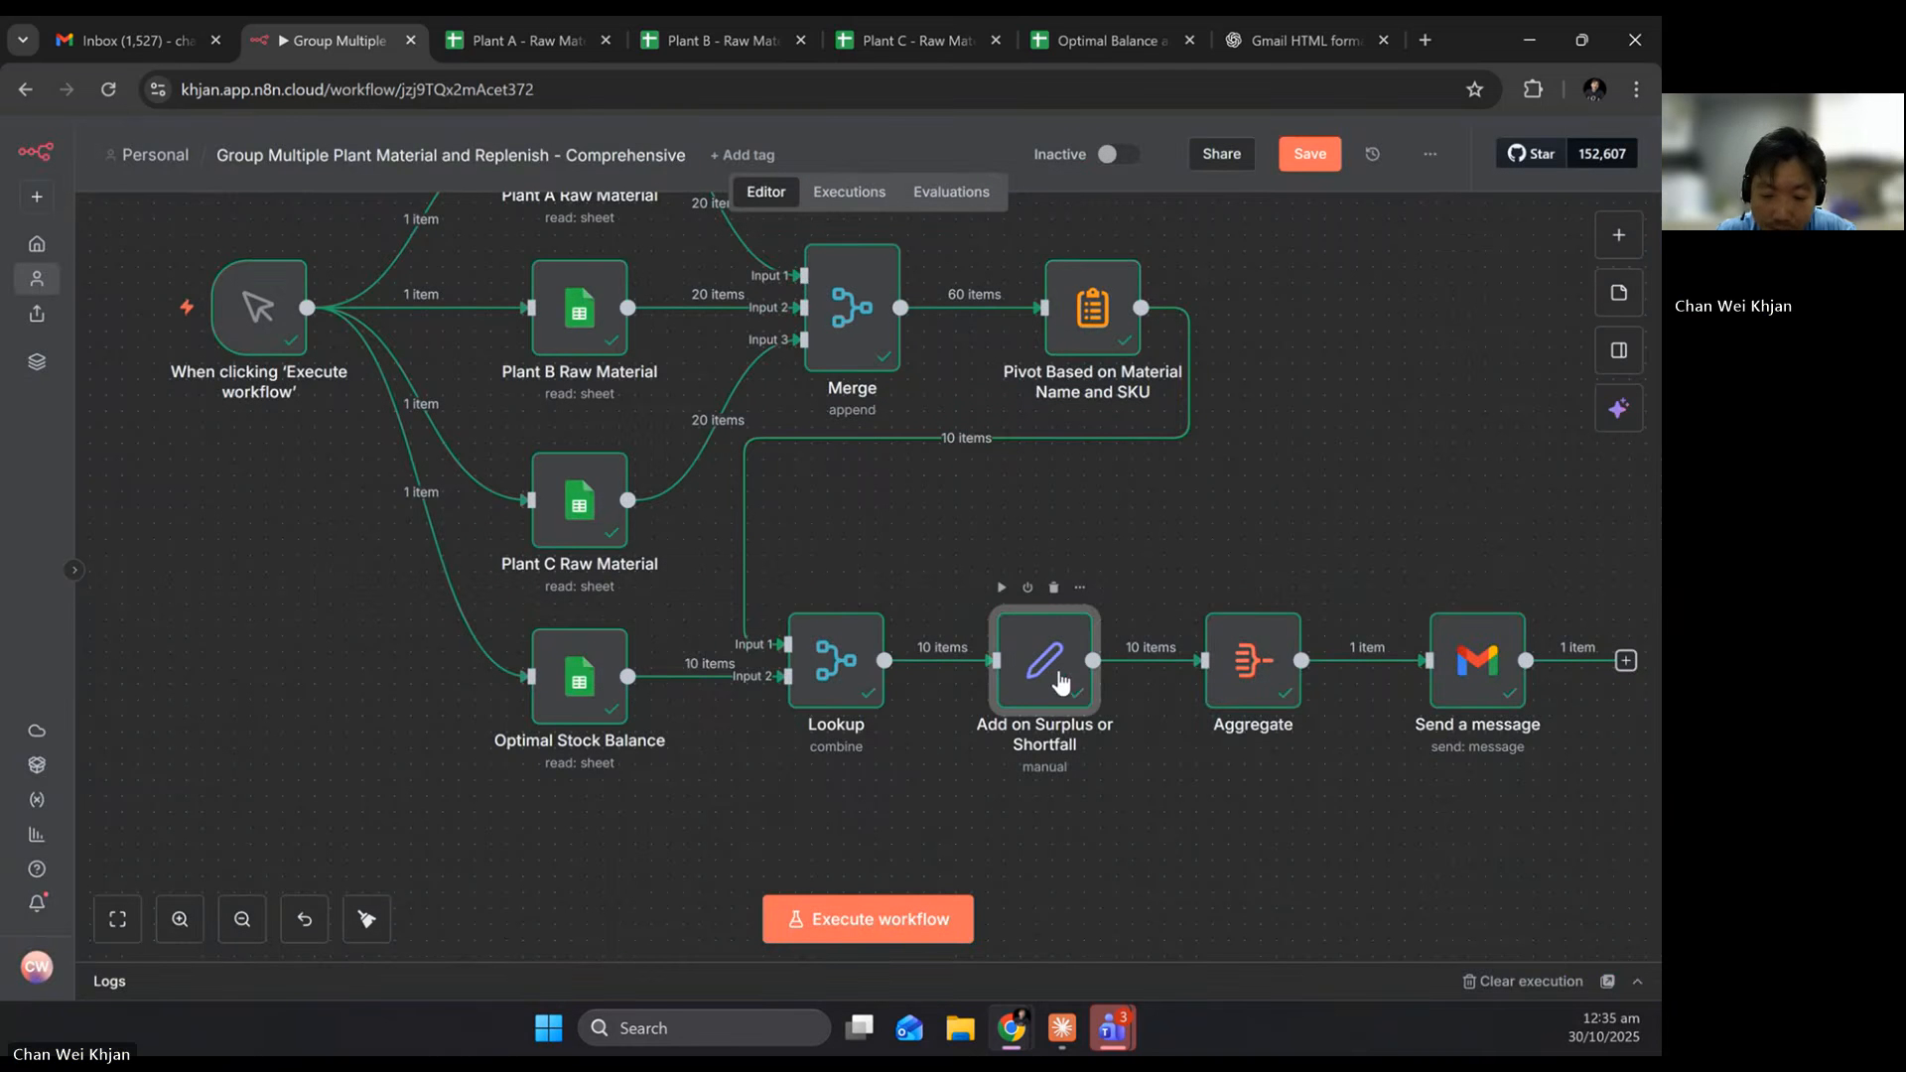
pyautogui.doubleClick(1058, 670)
pyautogui.moveTo(199, 310); pyautogui.dragTo(722, 438)
pyautogui.scroll(-1, 722, 438)
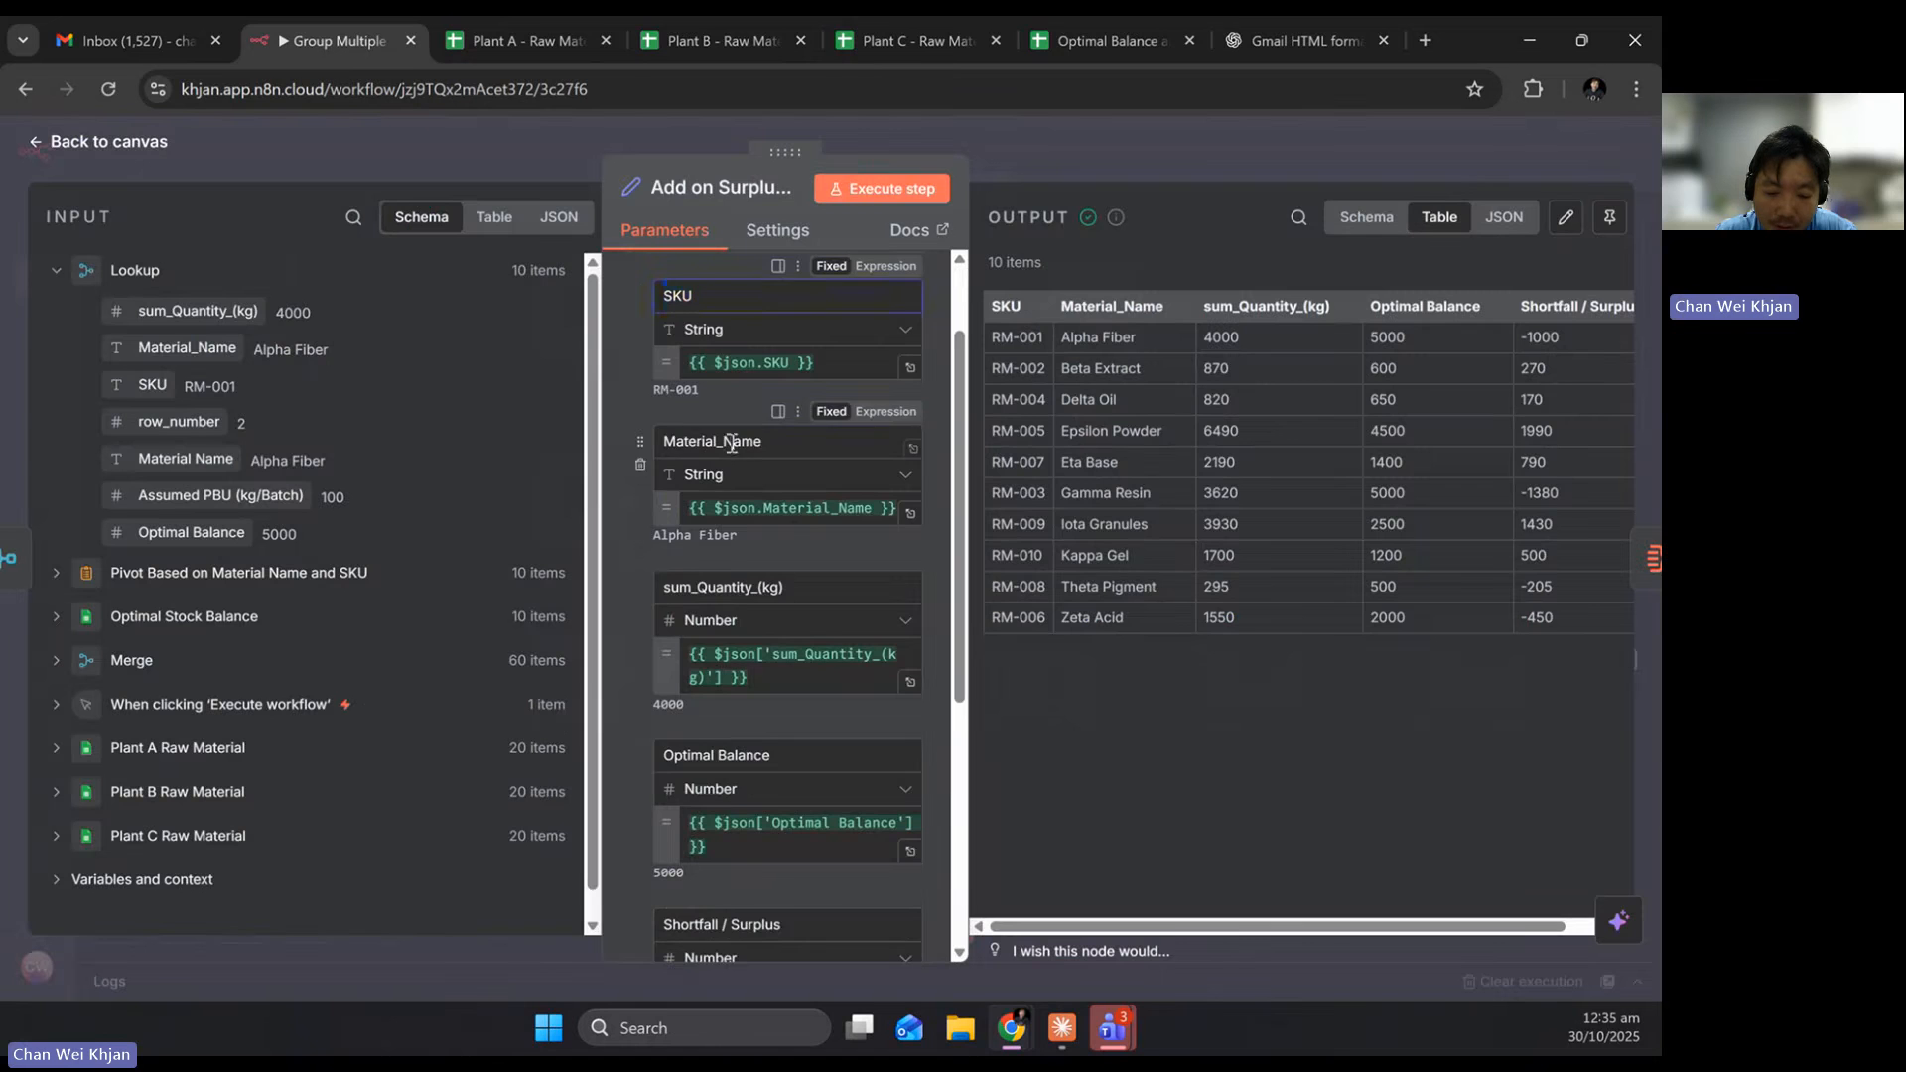
pyautogui.doubleClick(725, 441)
pyautogui.scroll(-1, 700, 451)
pyautogui.doubleClick(694, 471)
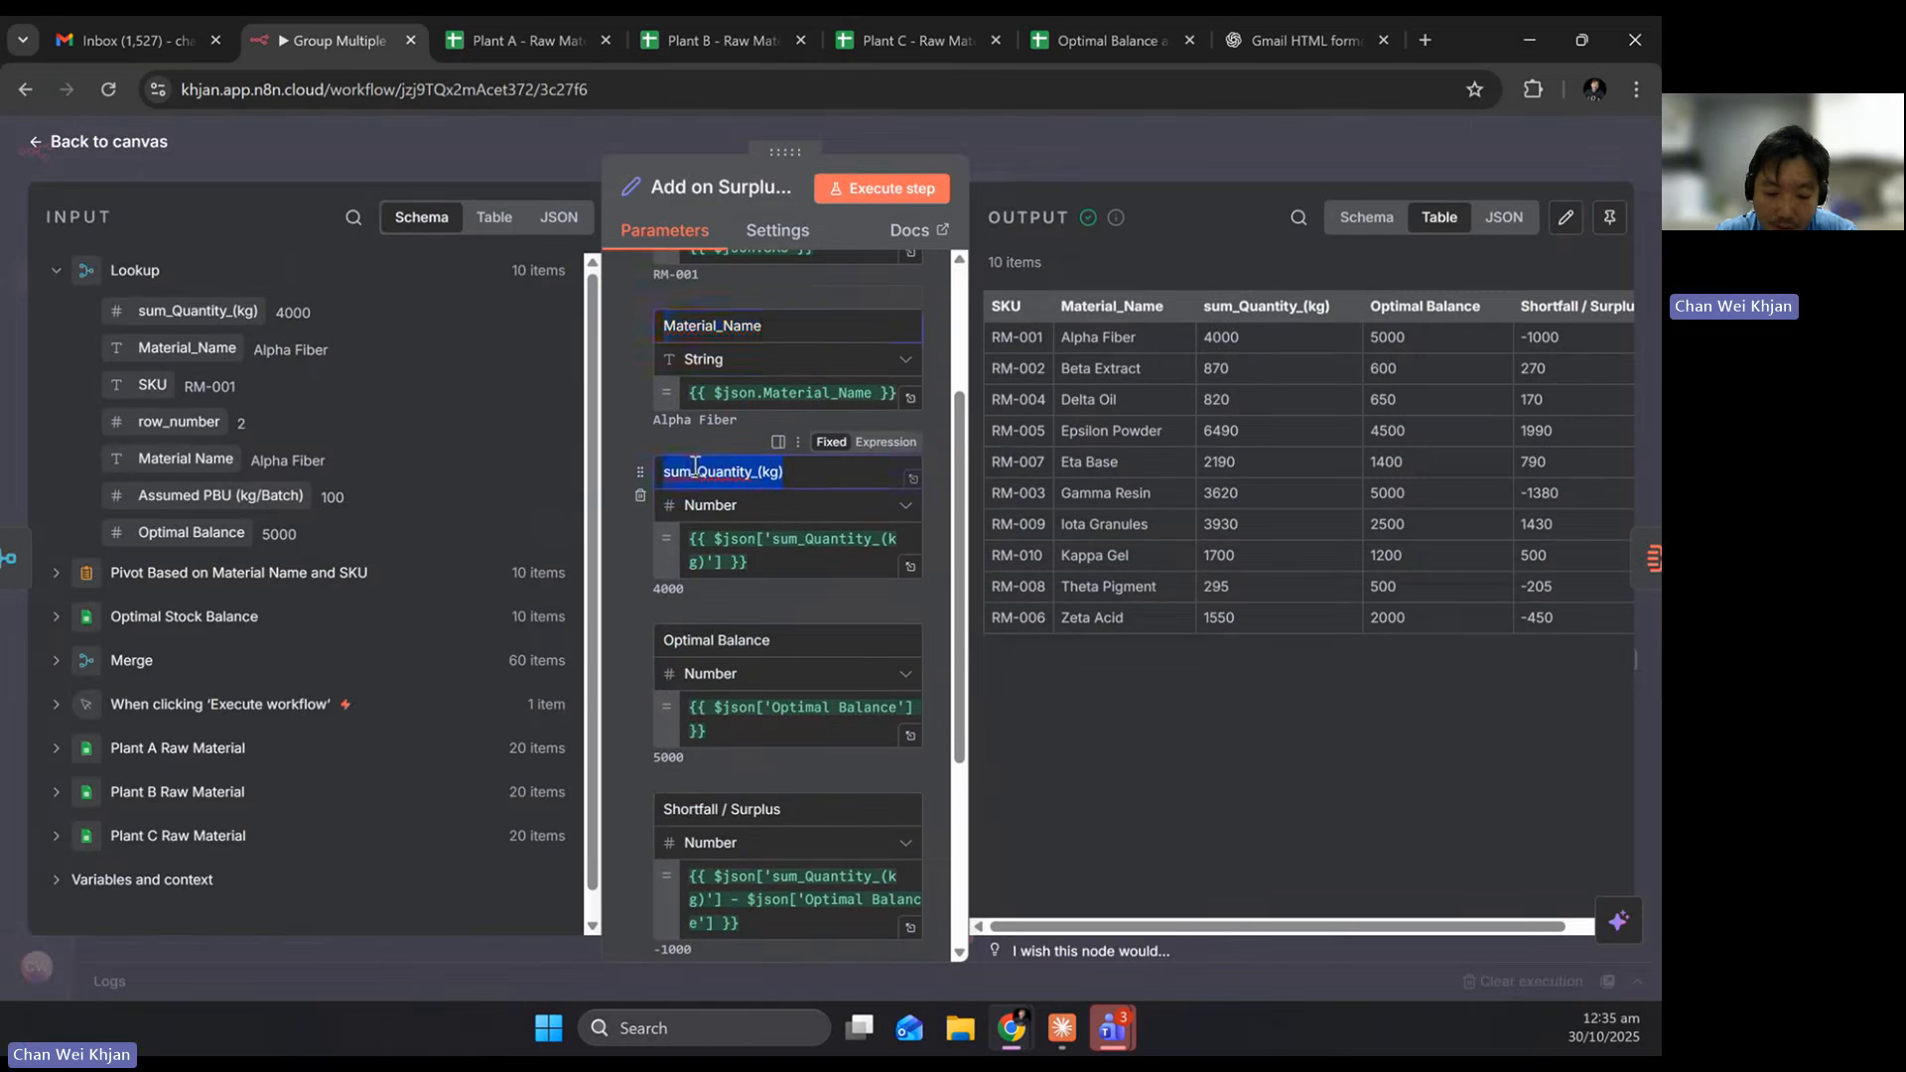
pyautogui.scroll(-1, 714, 533)
pyautogui.doubleClick(715, 524)
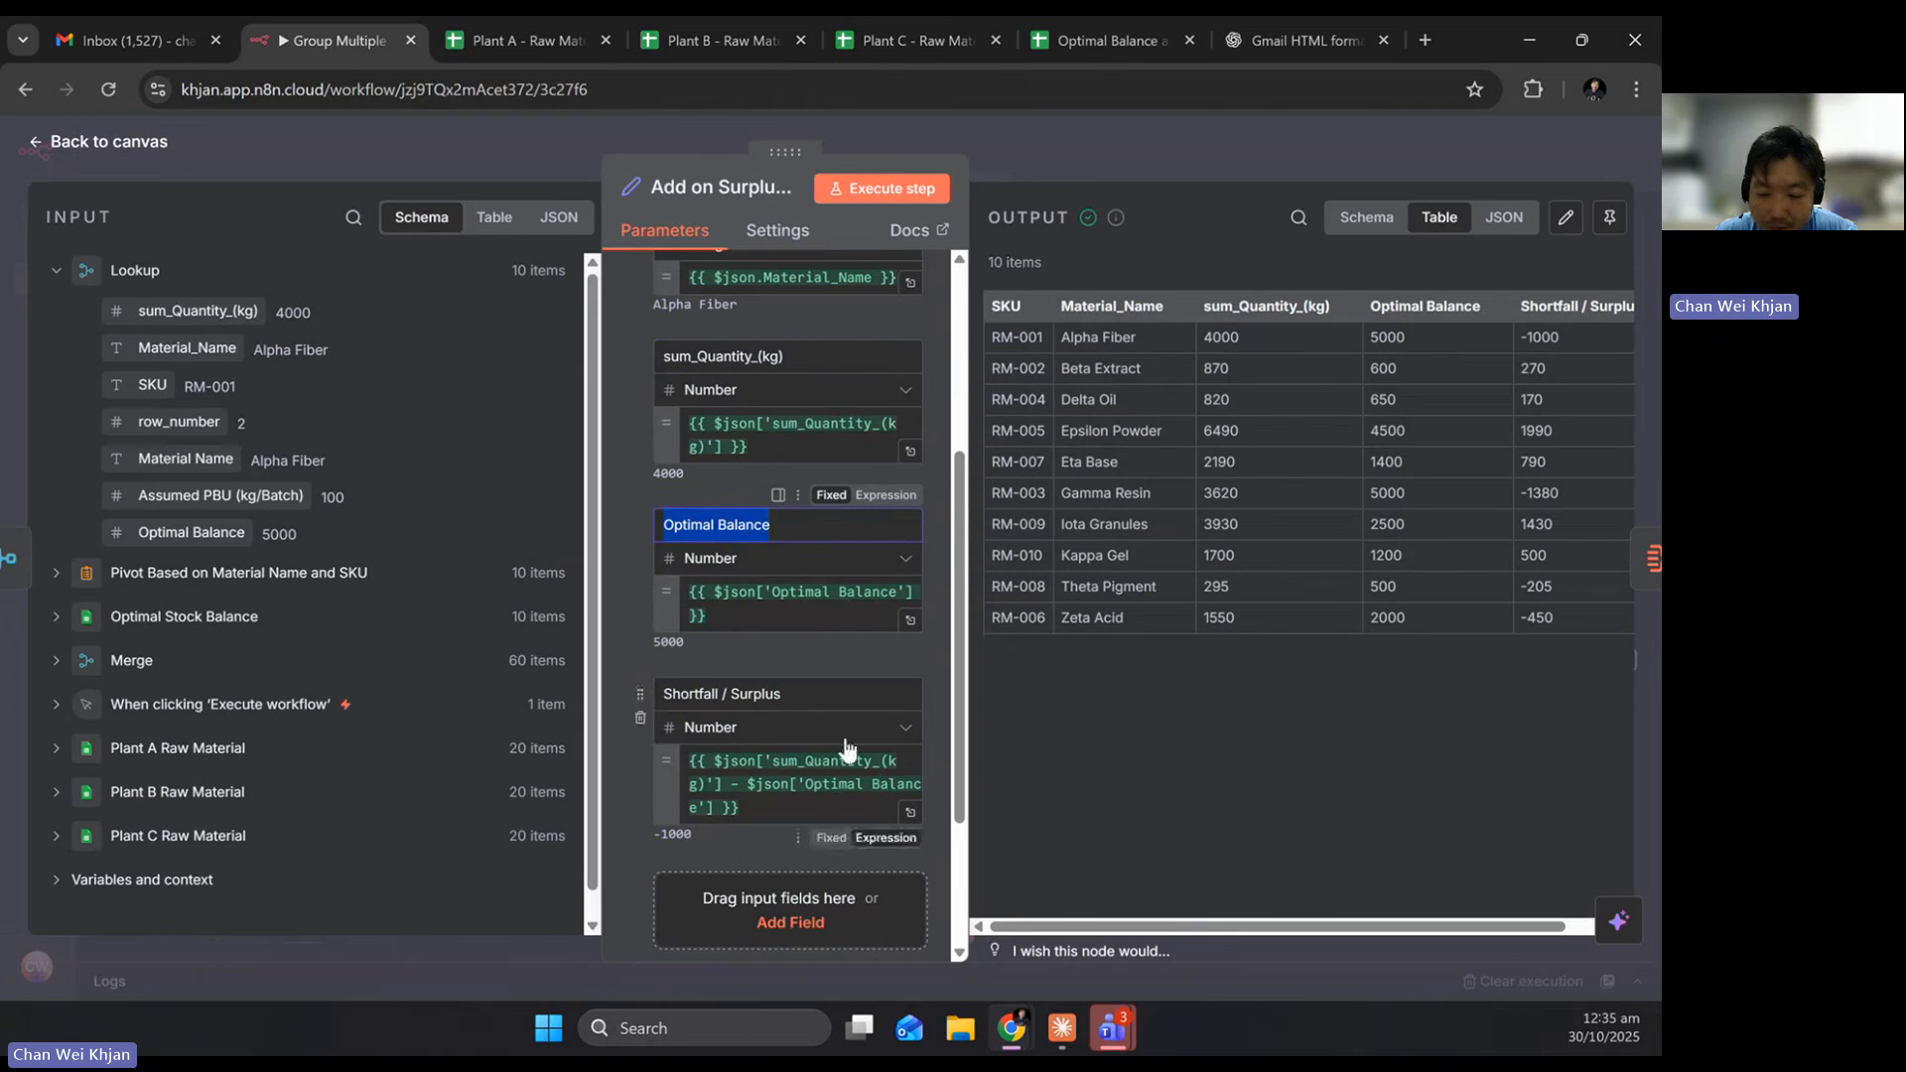
pyautogui.scroll(-1, 846, 736)
pyautogui.scroll(-1, 845, 736)
pyautogui.doubleClick(678, 469)
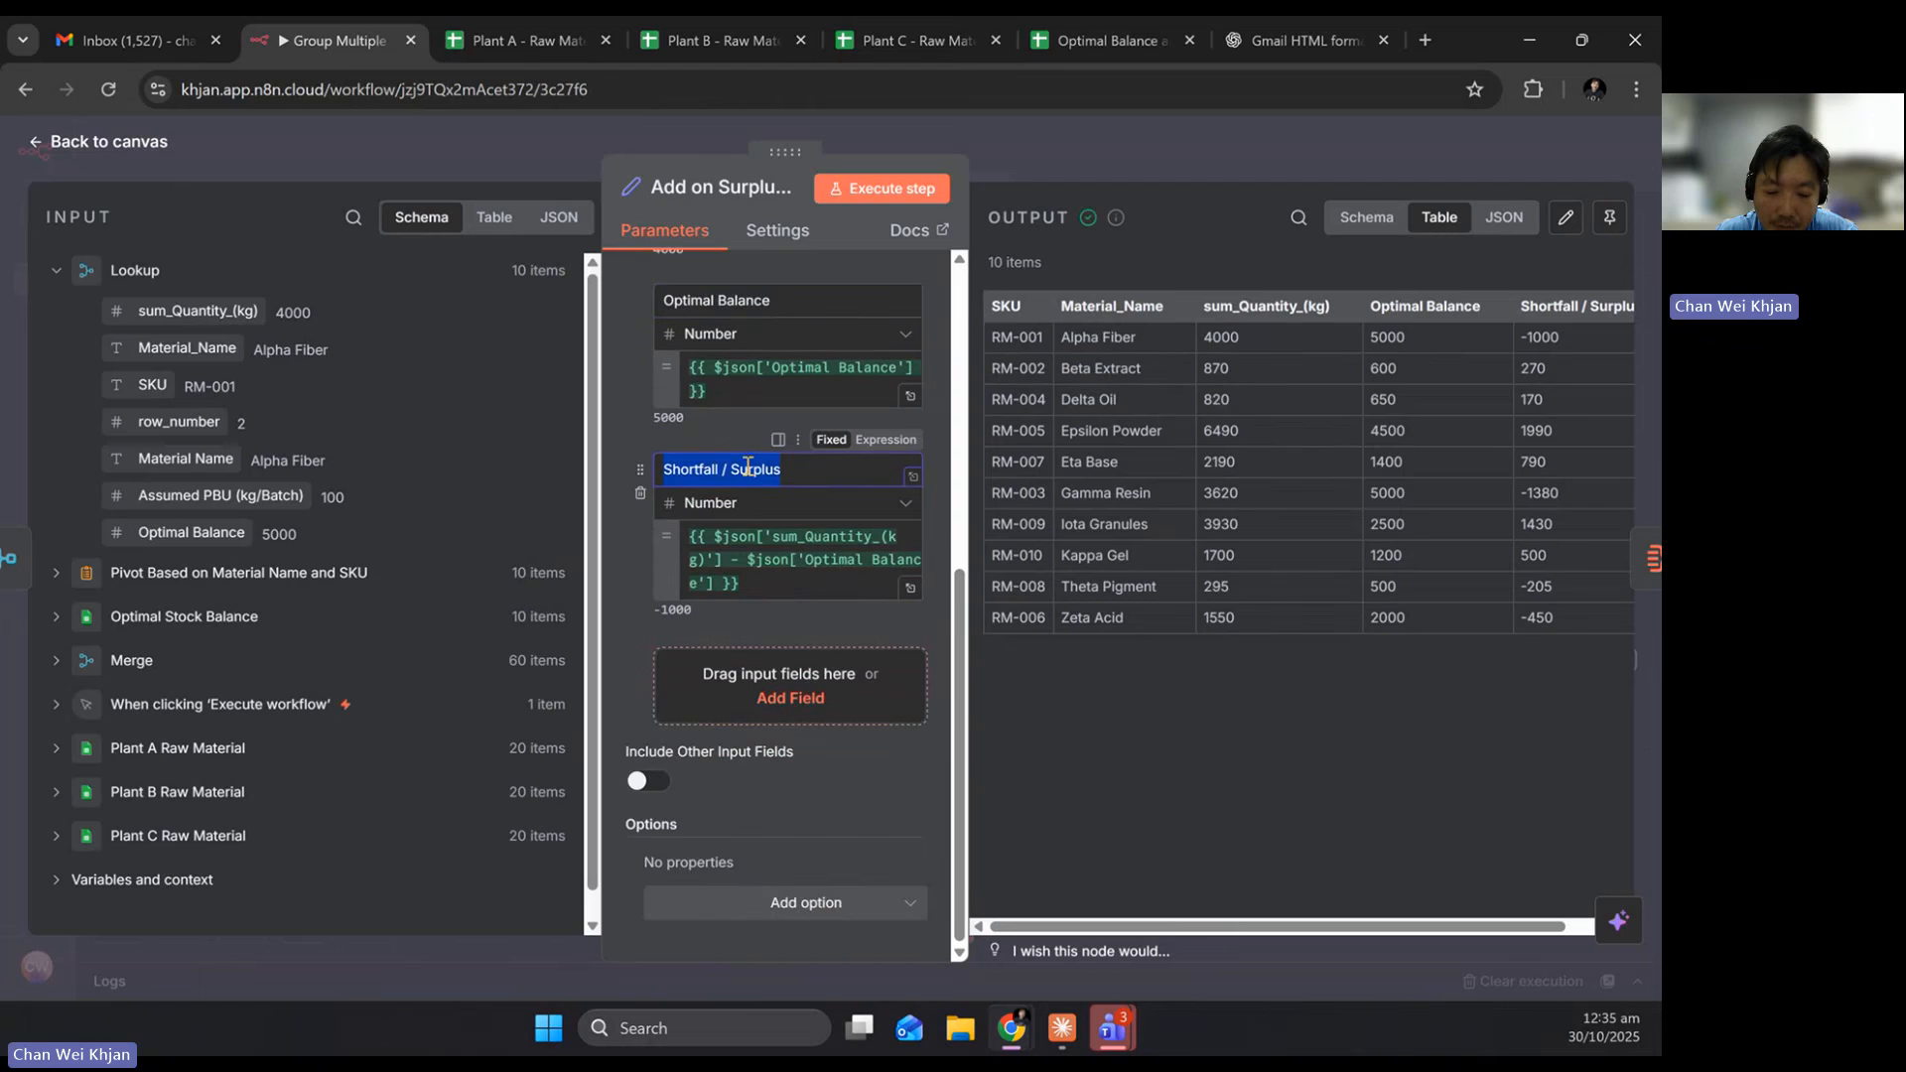
# Rebuild the Shortfall / Surplus expression as {{ $json['sum_Quantity_(kg)'] - $json['Optimal Balance'] }} from the Lookup fields, and return to the canvas
pyautogui.click(774, 580)
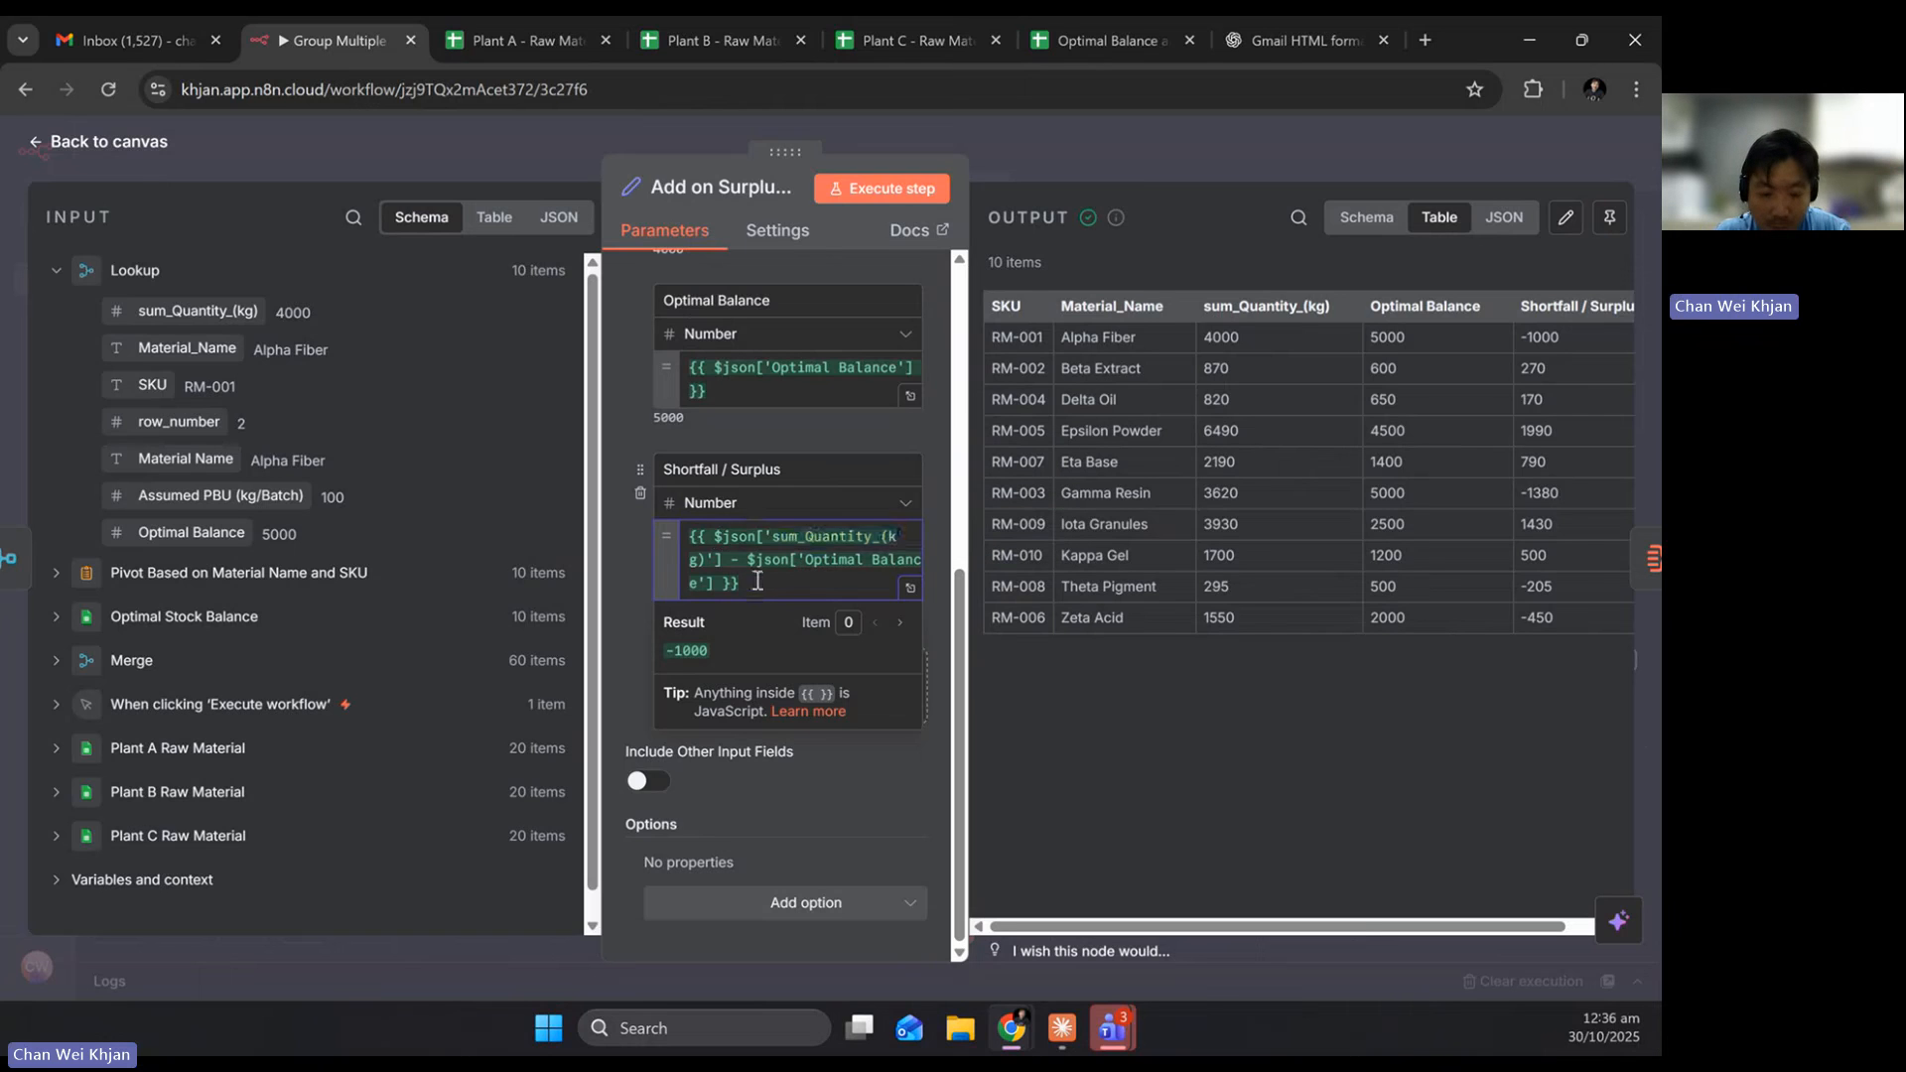
pyautogui.hotkey('ctrl', 'a')
pyautogui.press('BackSpace')
pyautogui.moveTo(248, 323); pyautogui.dragTo(733, 584)
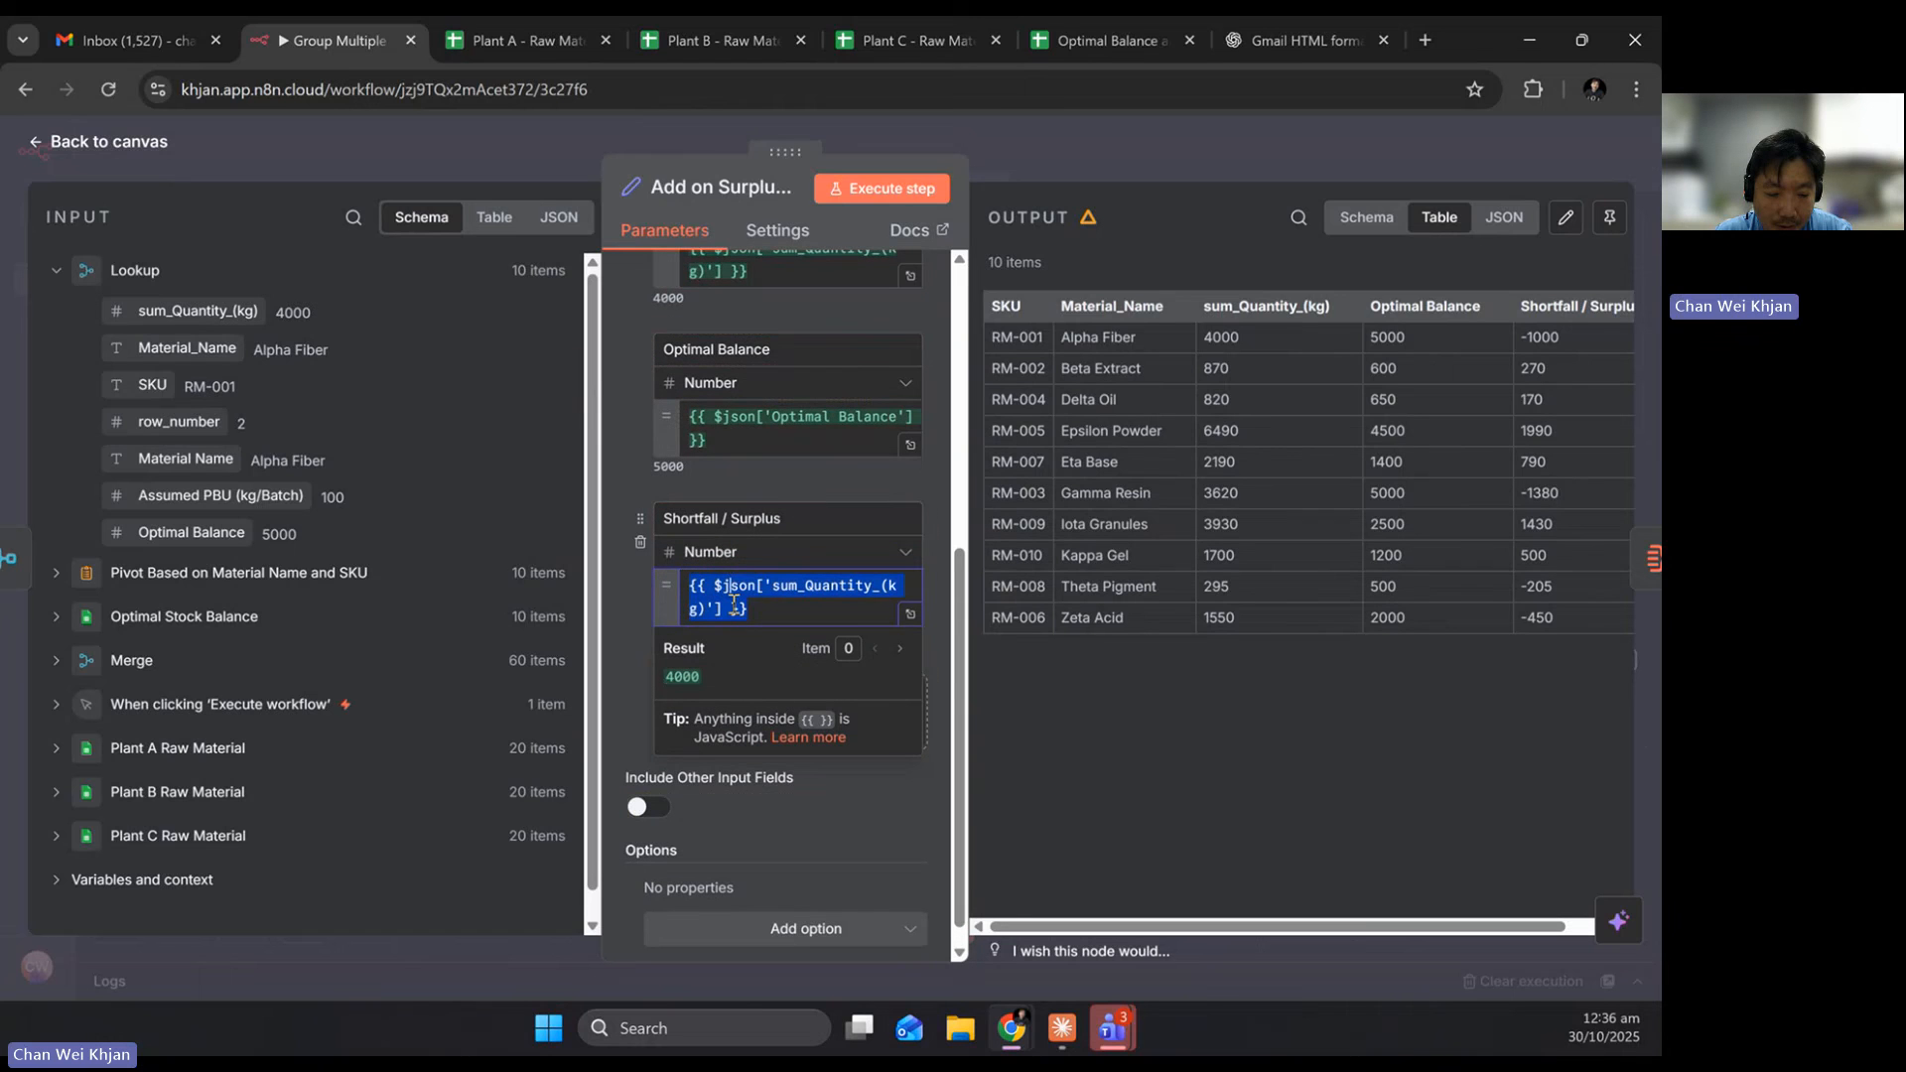
pyautogui.click(775, 612)
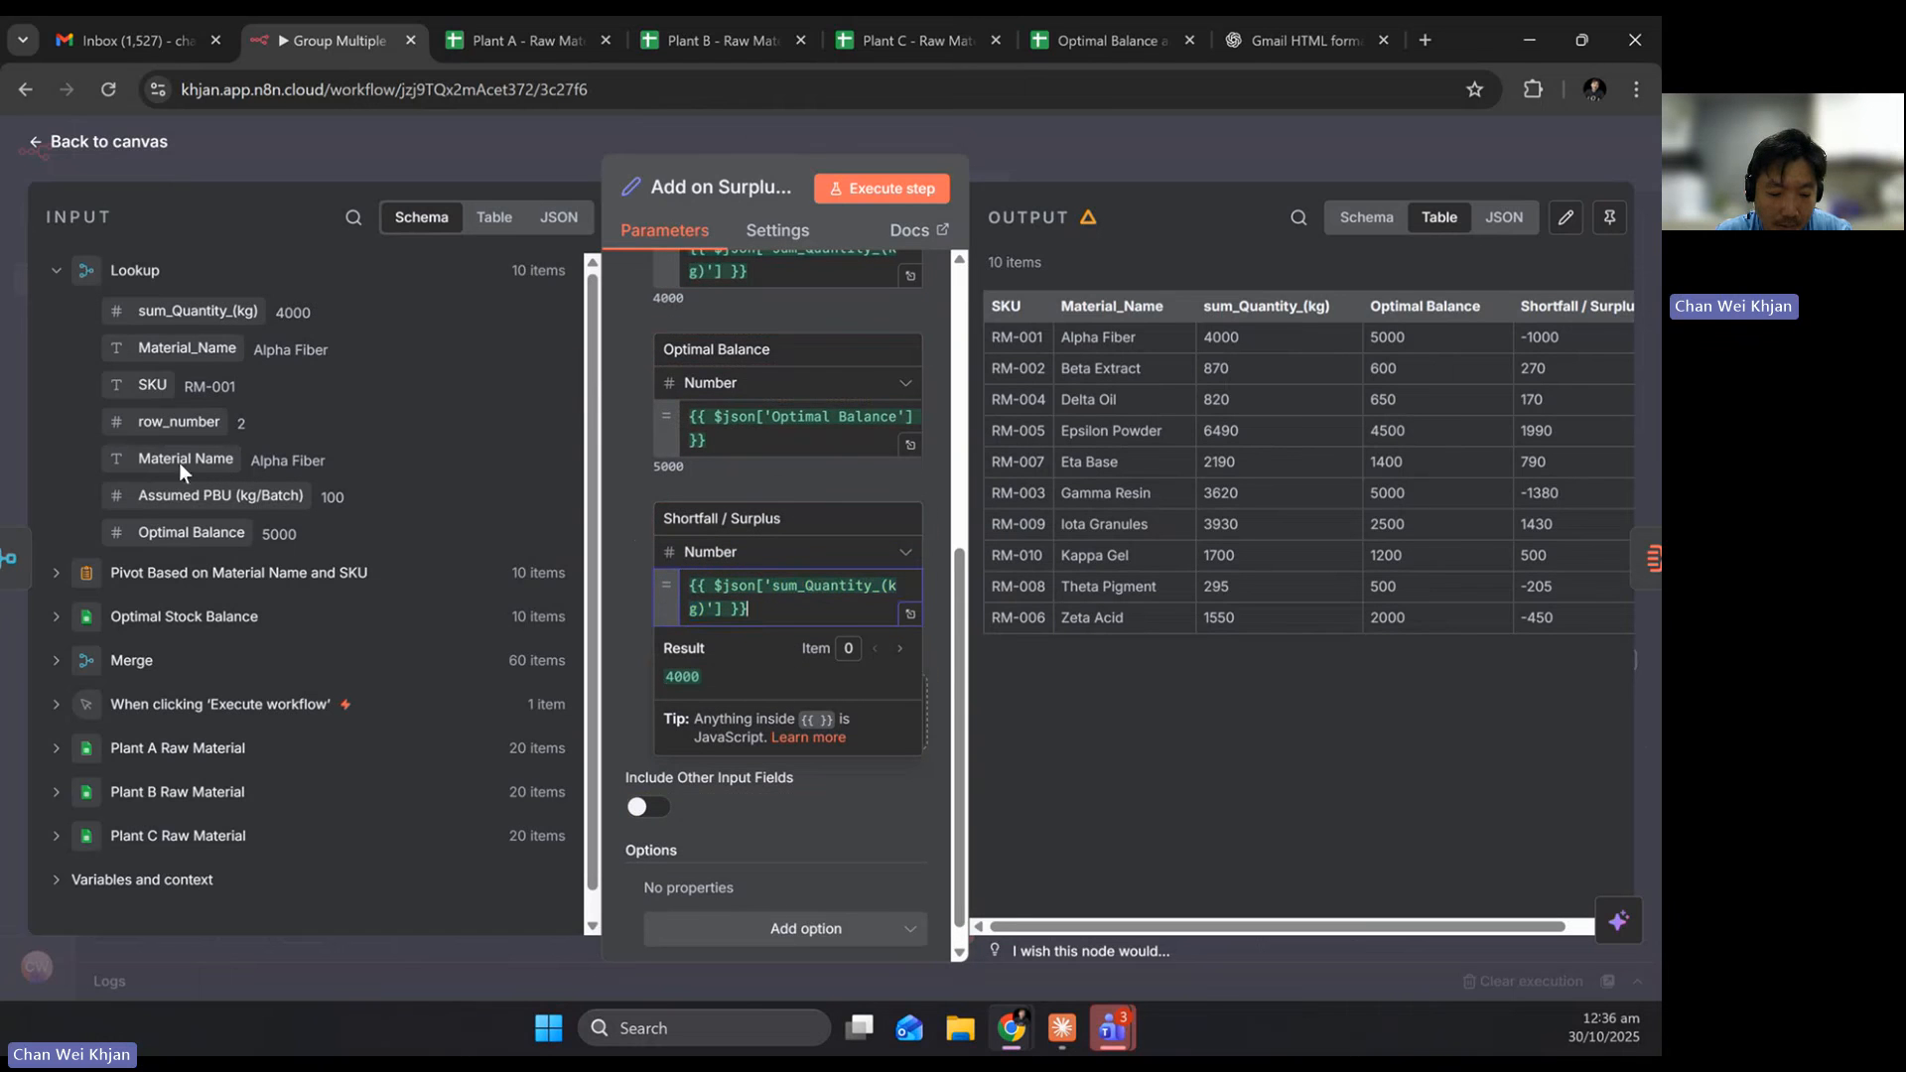
pyautogui.moveTo(191, 533); pyautogui.dragTo(820, 614)
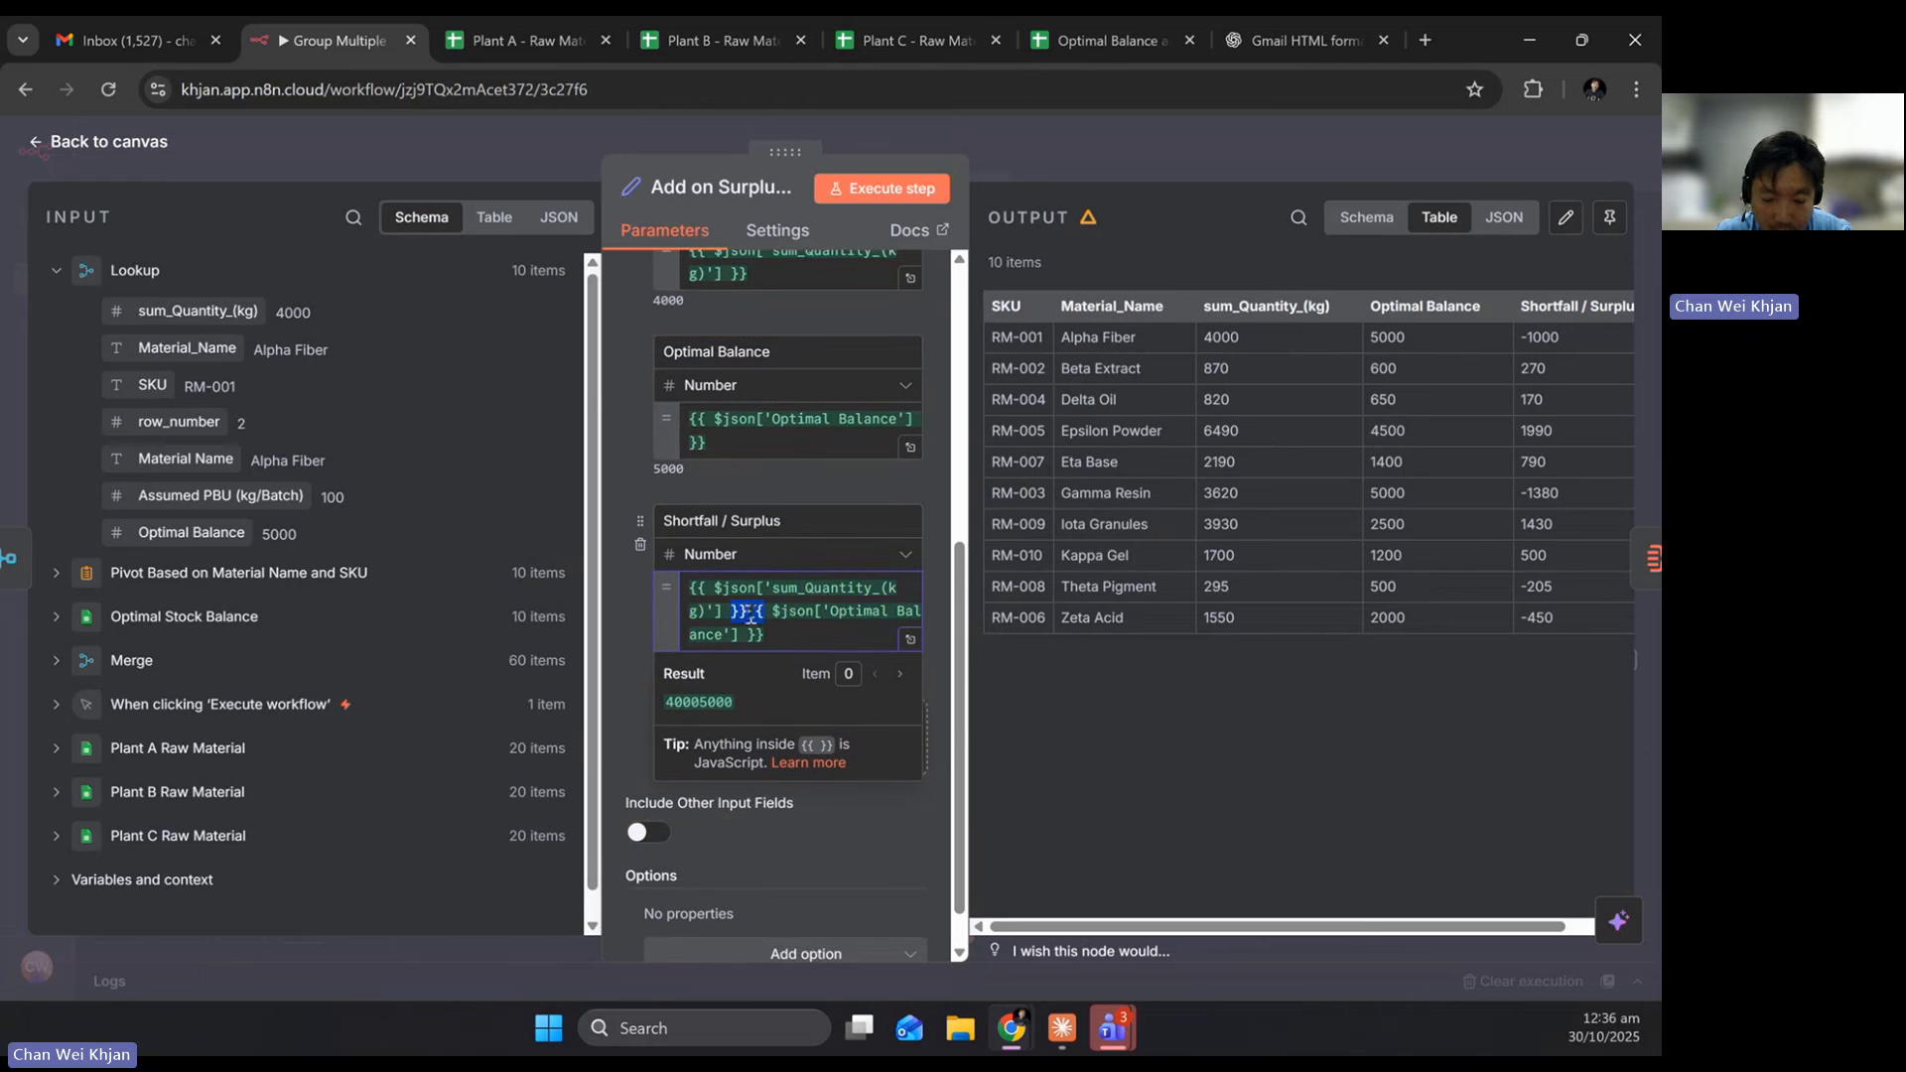
pyautogui.write('-')
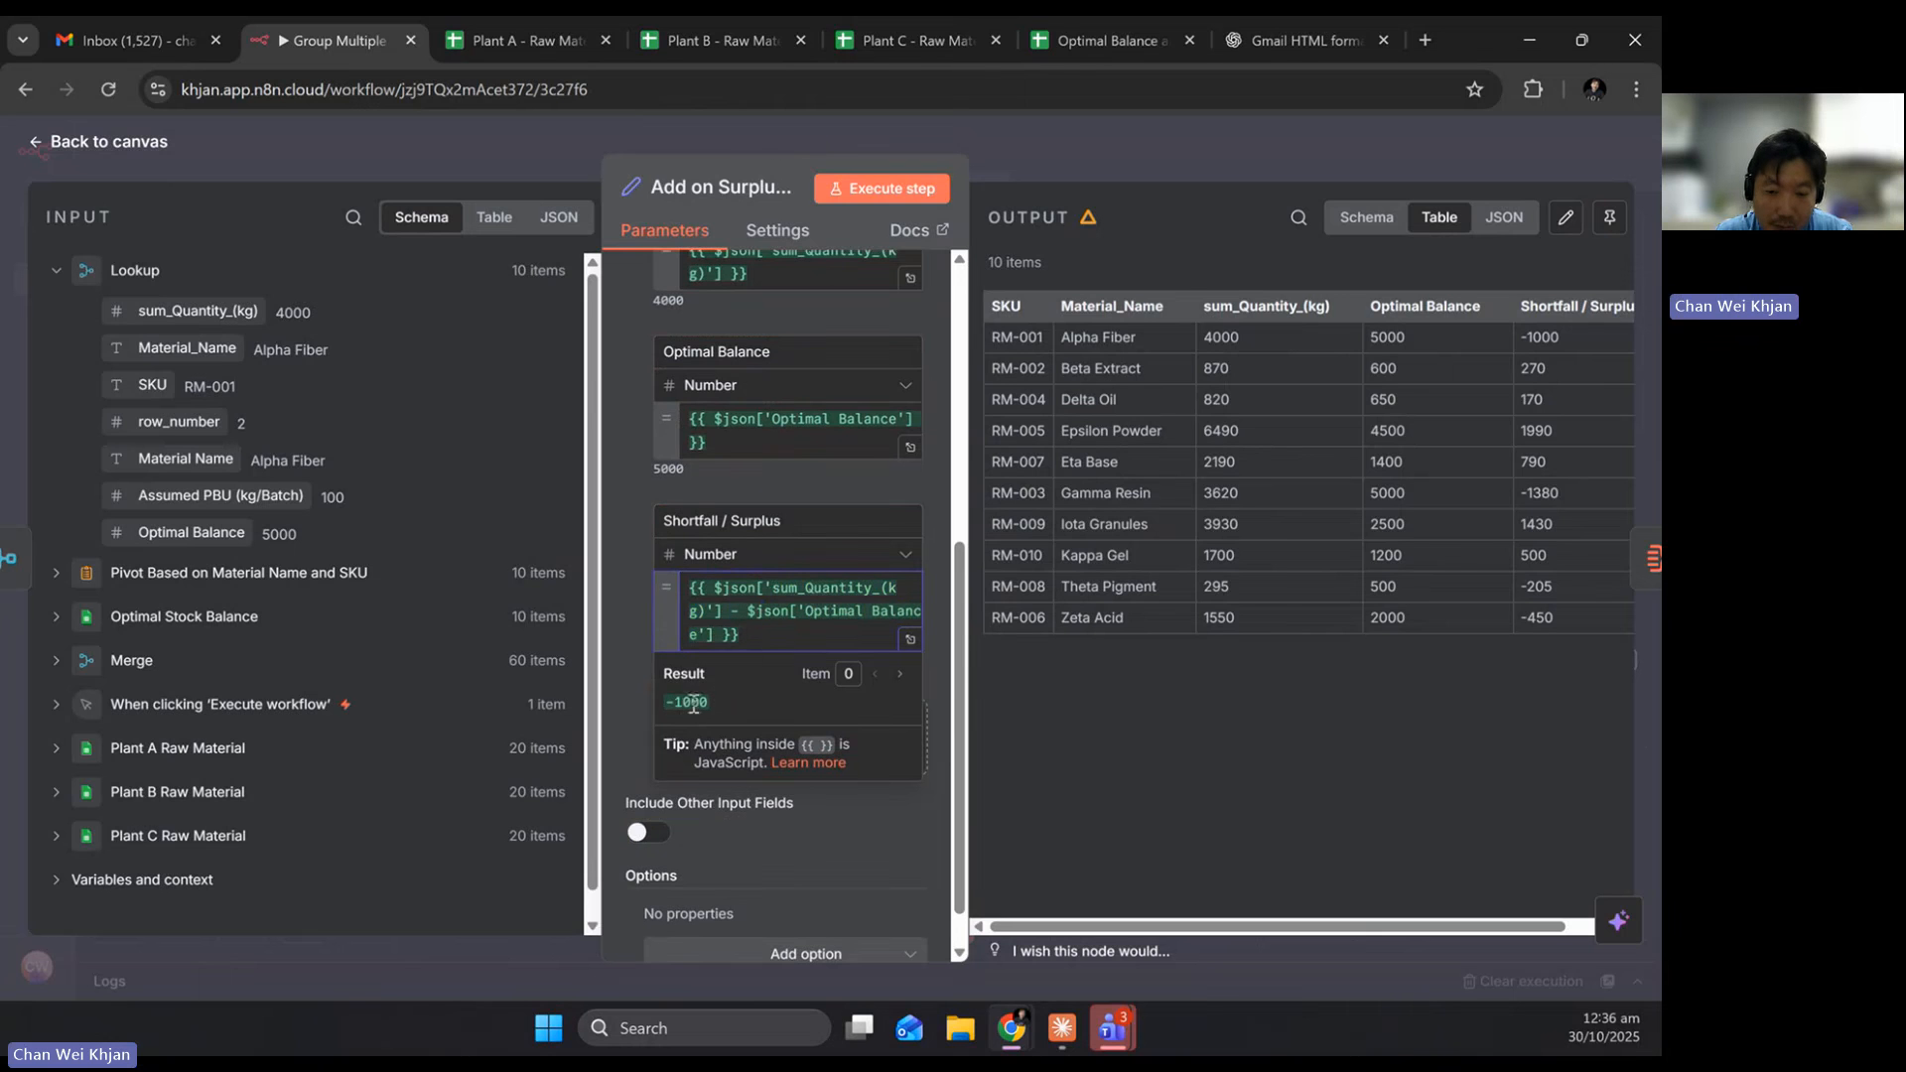
pyautogui.click(126, 150)
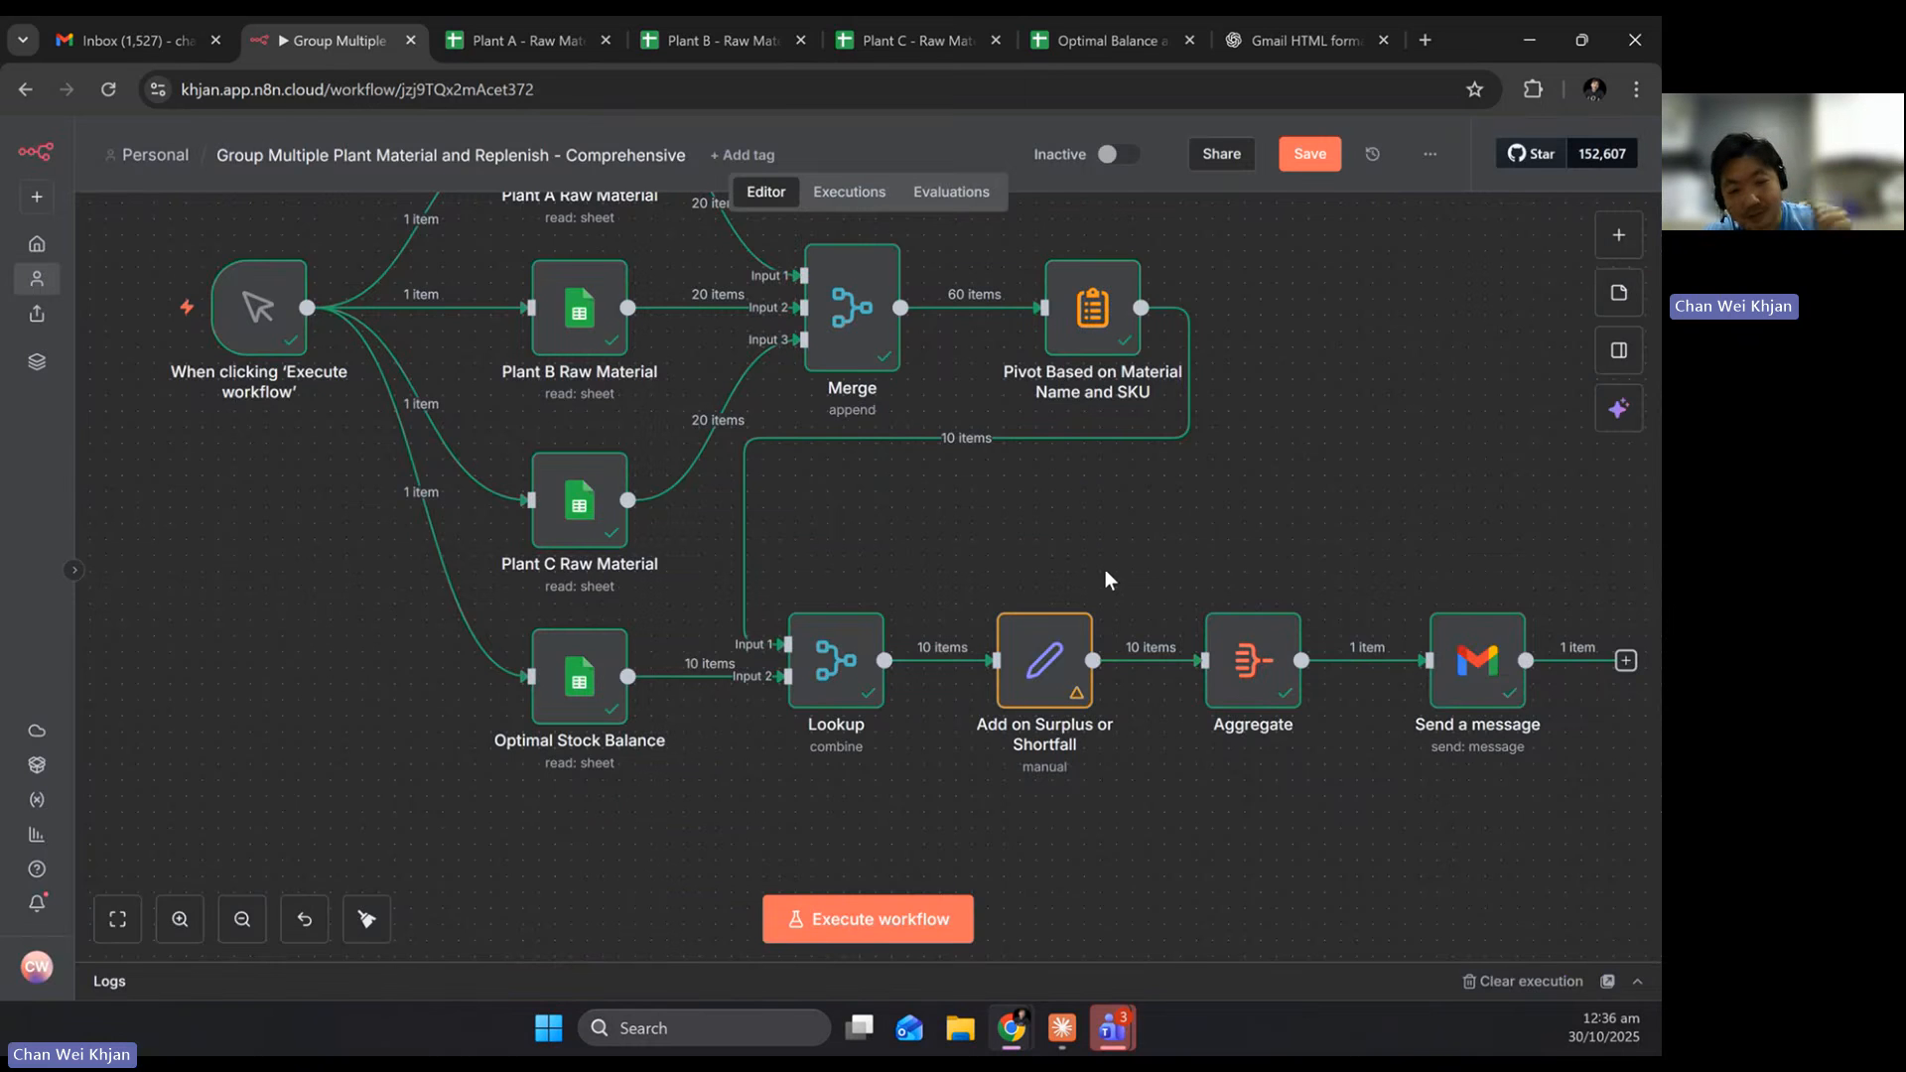
# Inspect how the Aggregate node gathers all item data into a single list, checking it against the Send a message node's input
pyautogui.click(1270, 670)
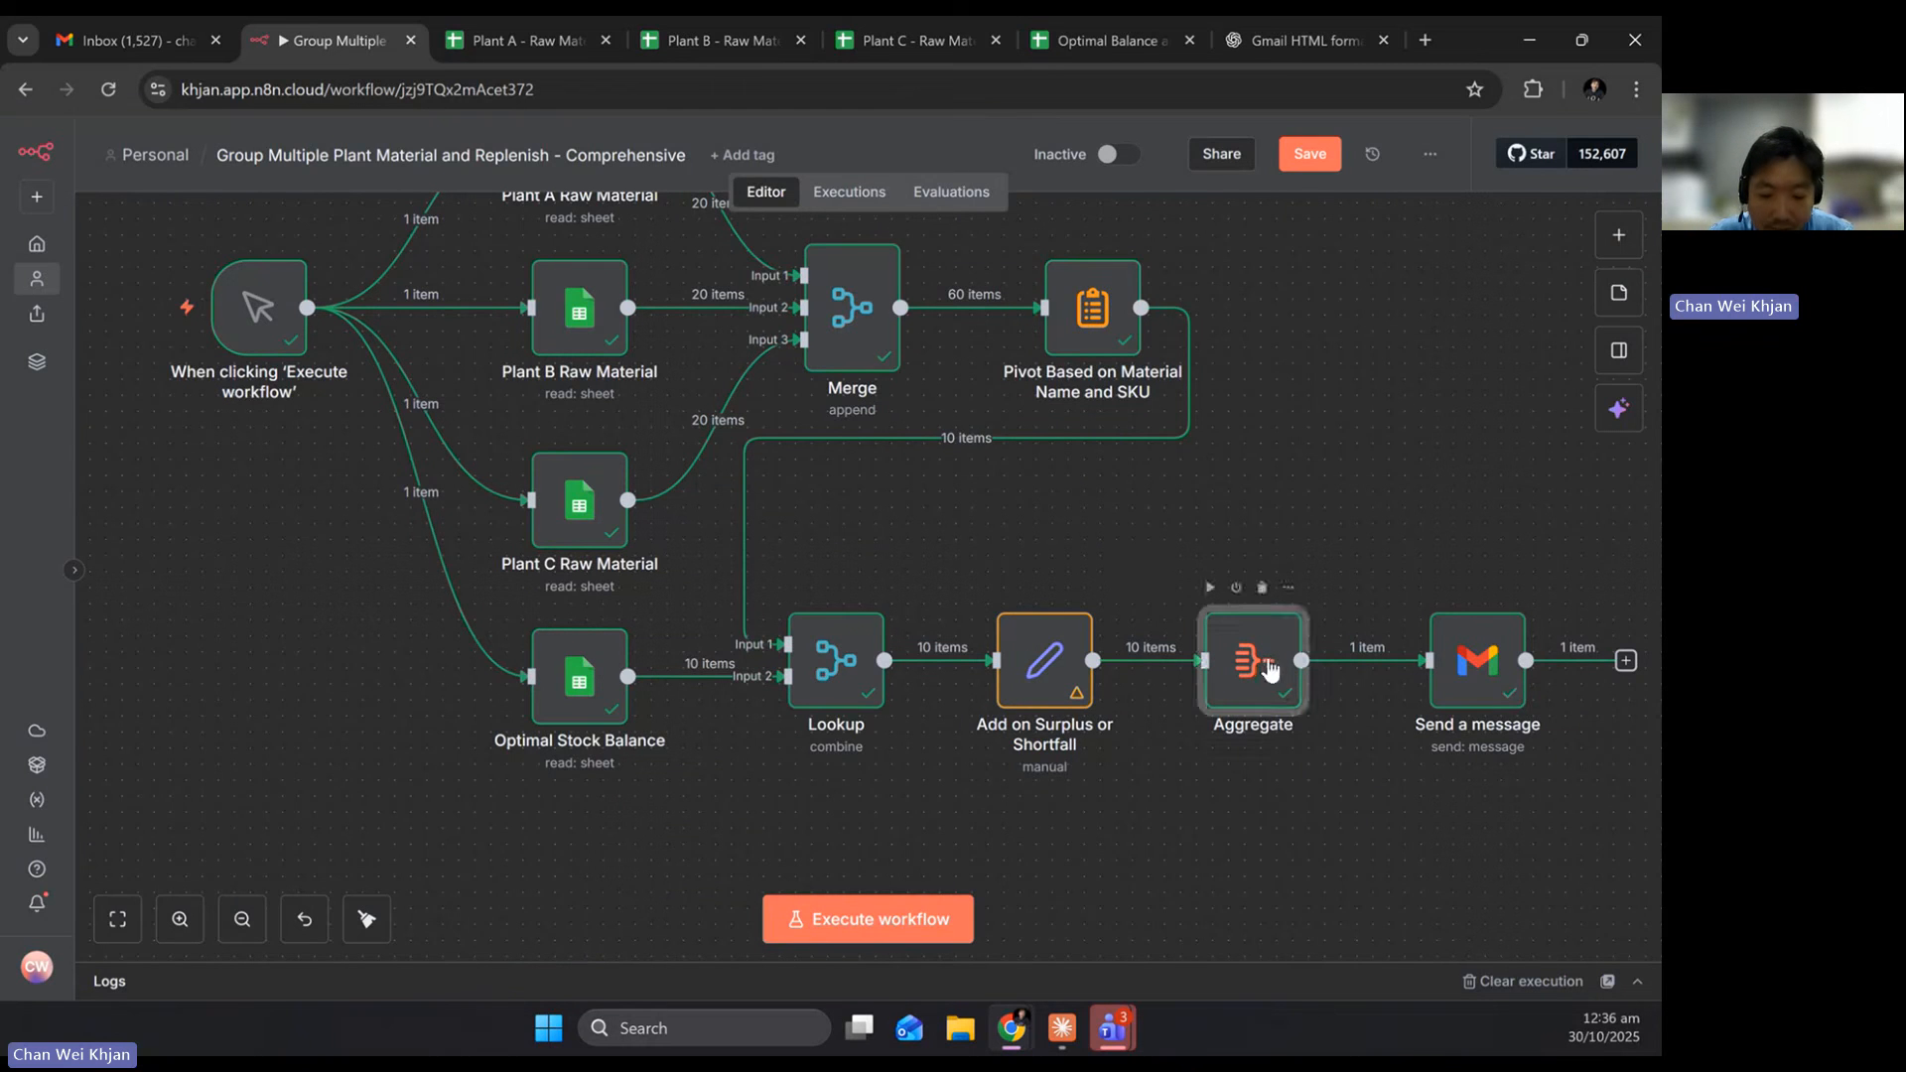
pyautogui.doubleClick(1270, 670)
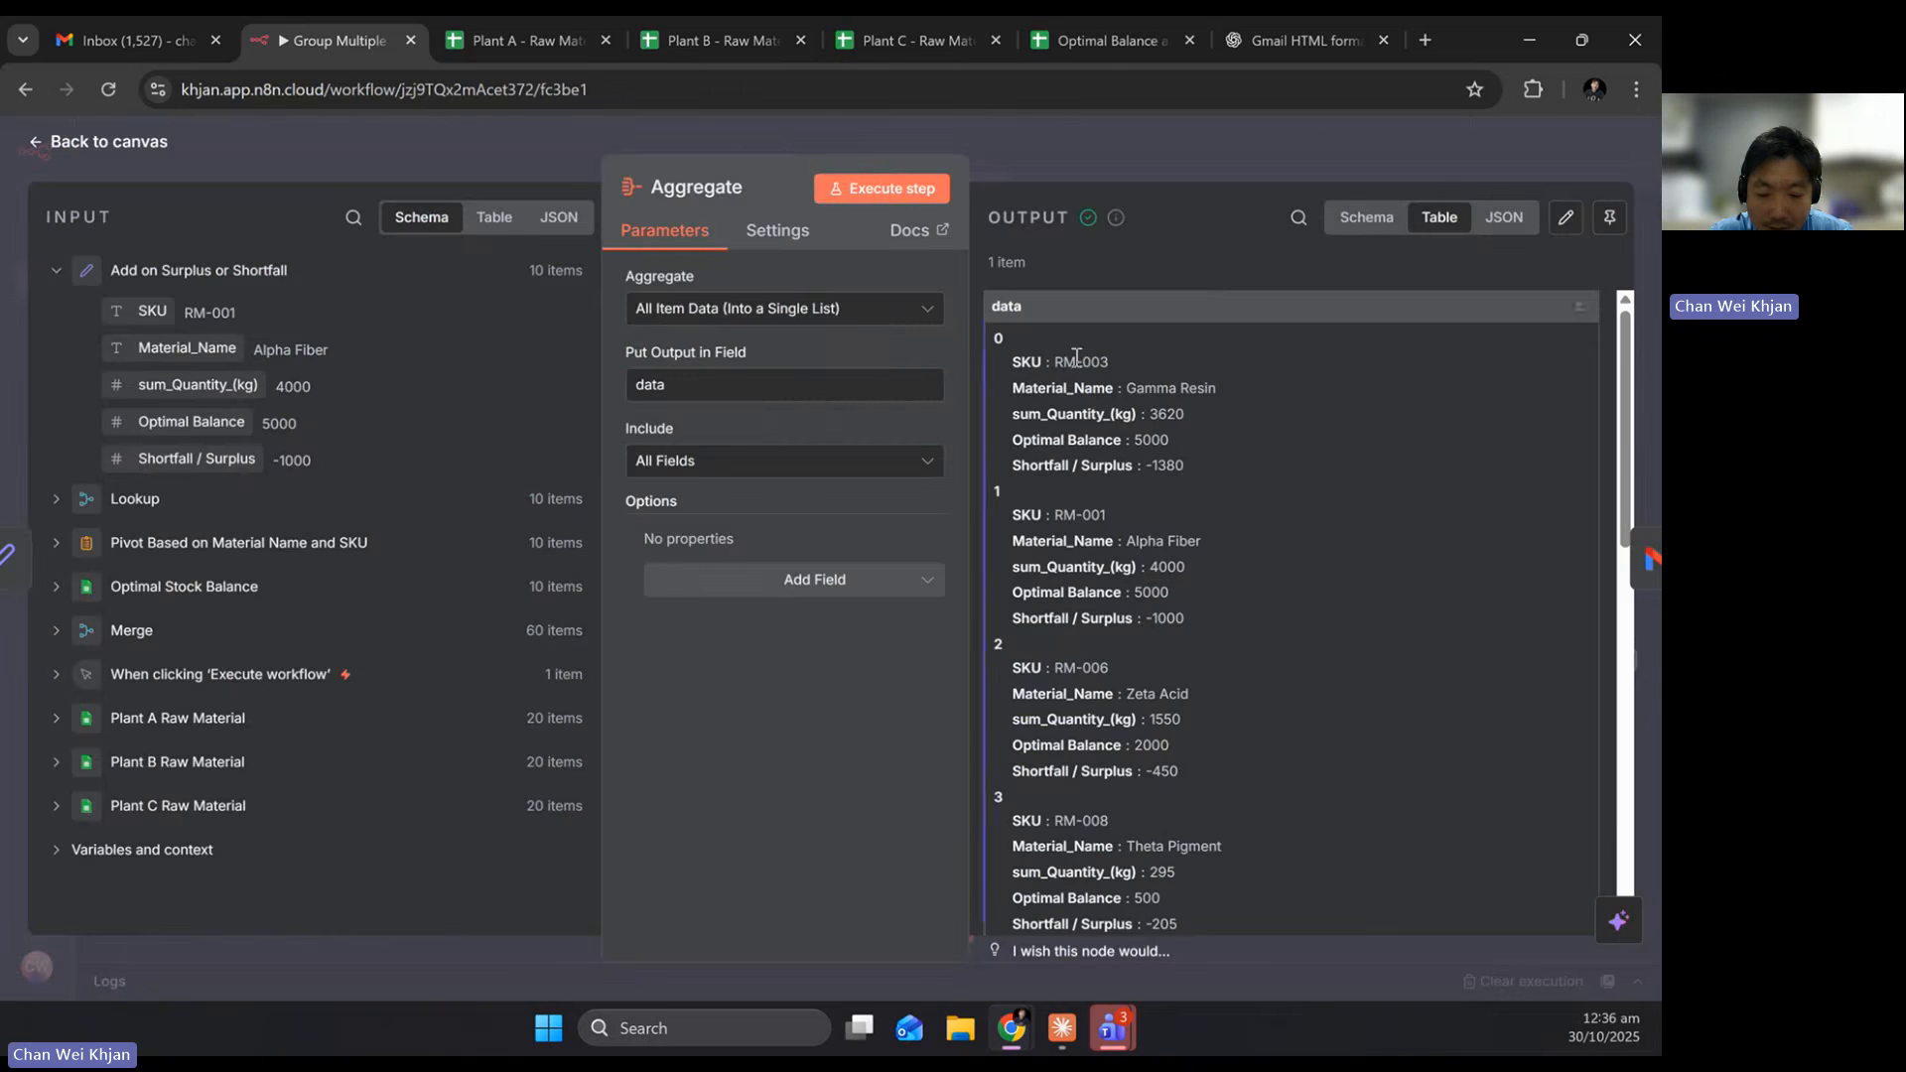
pyautogui.scroll(-8, 1119, 361)
pyautogui.click(149, 157)
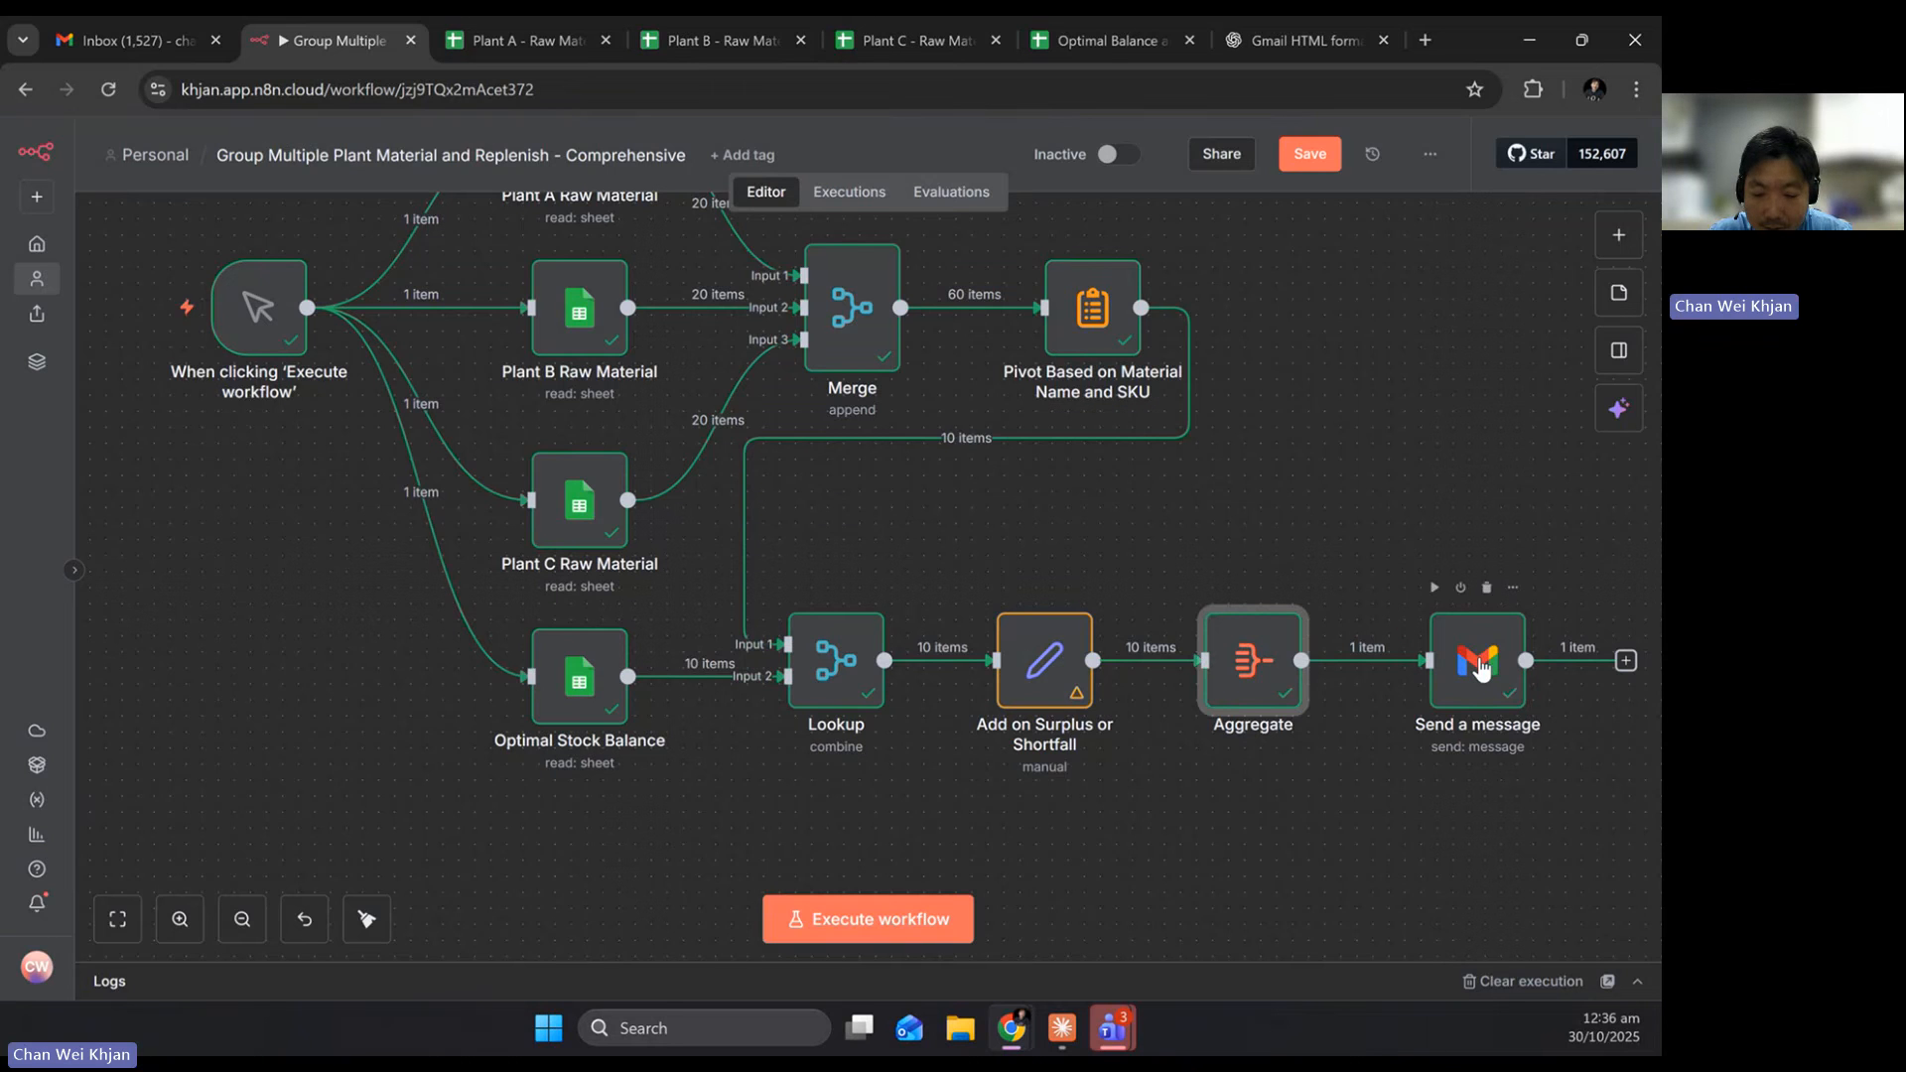
pyautogui.doubleClick(1480, 667)
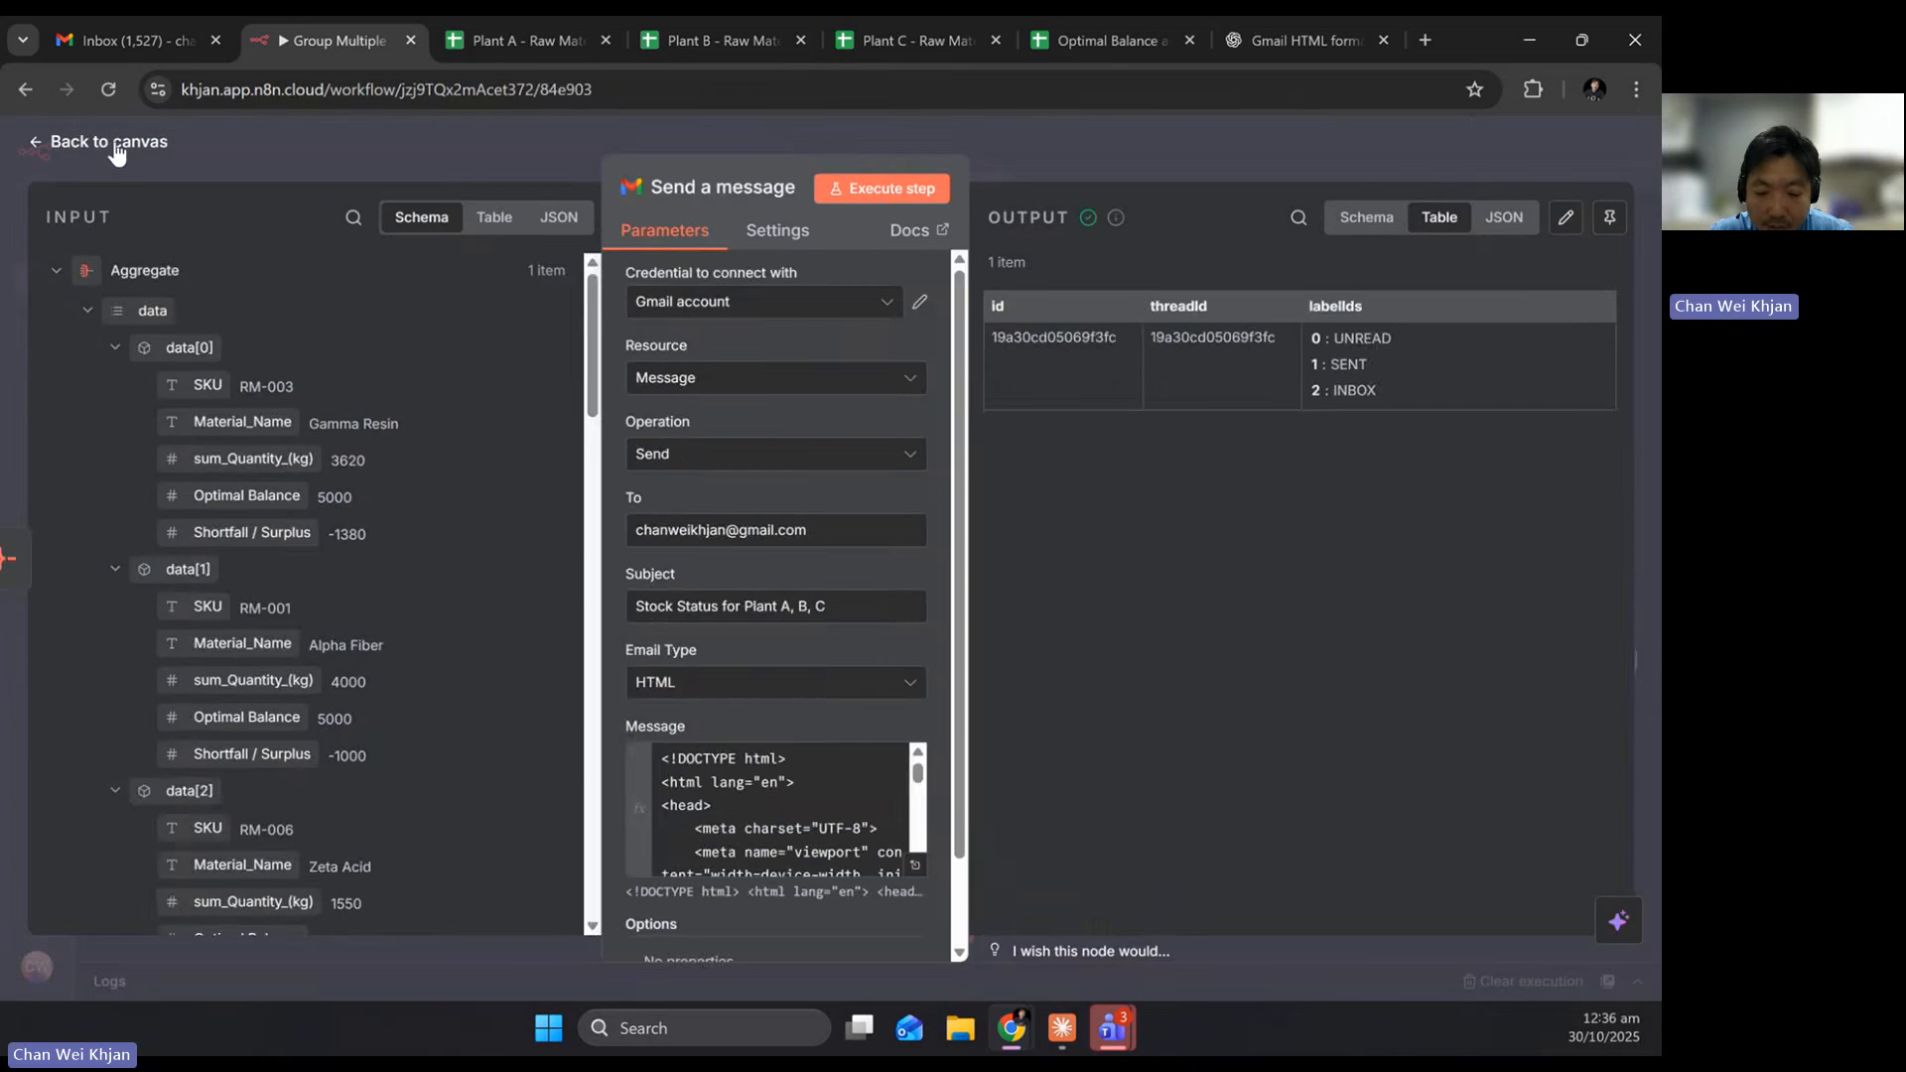
pyautogui.click(117, 149)
pyautogui.doubleClick(1258, 682)
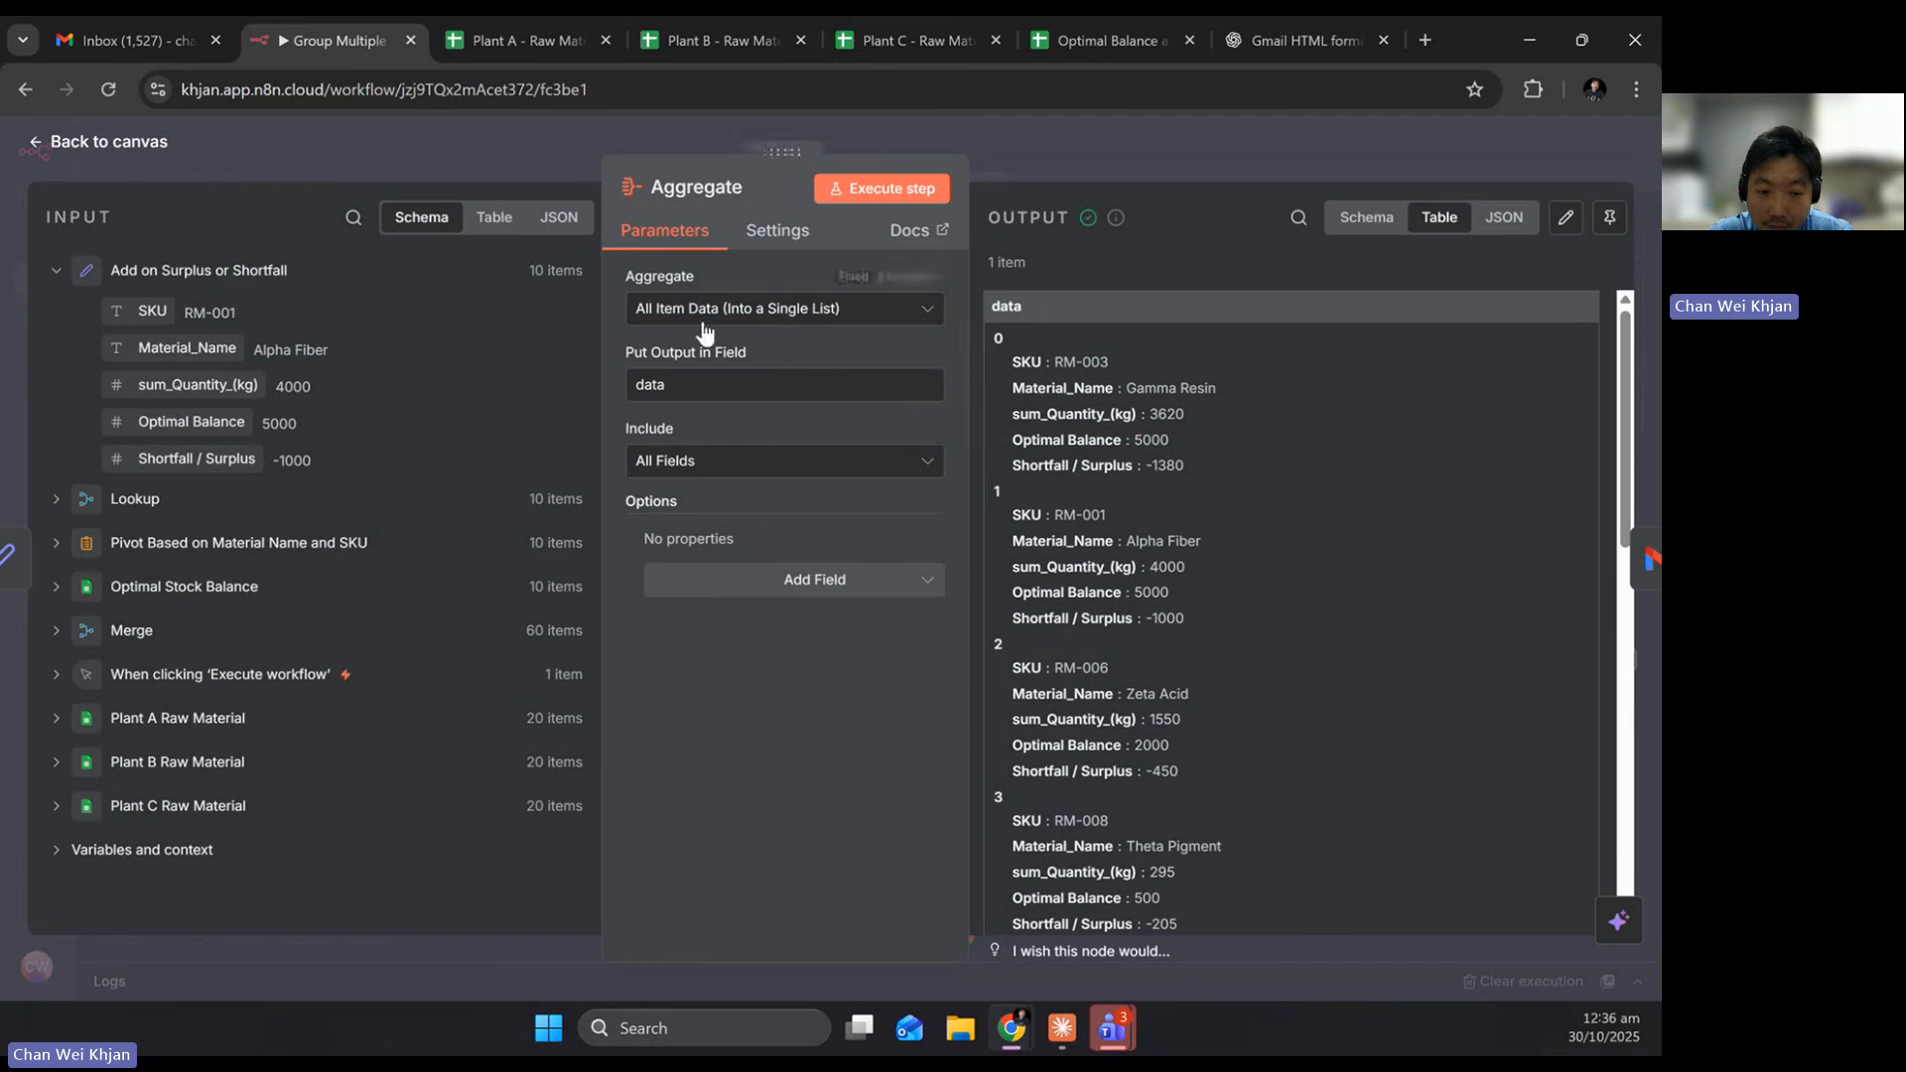
pyautogui.click(137, 146)
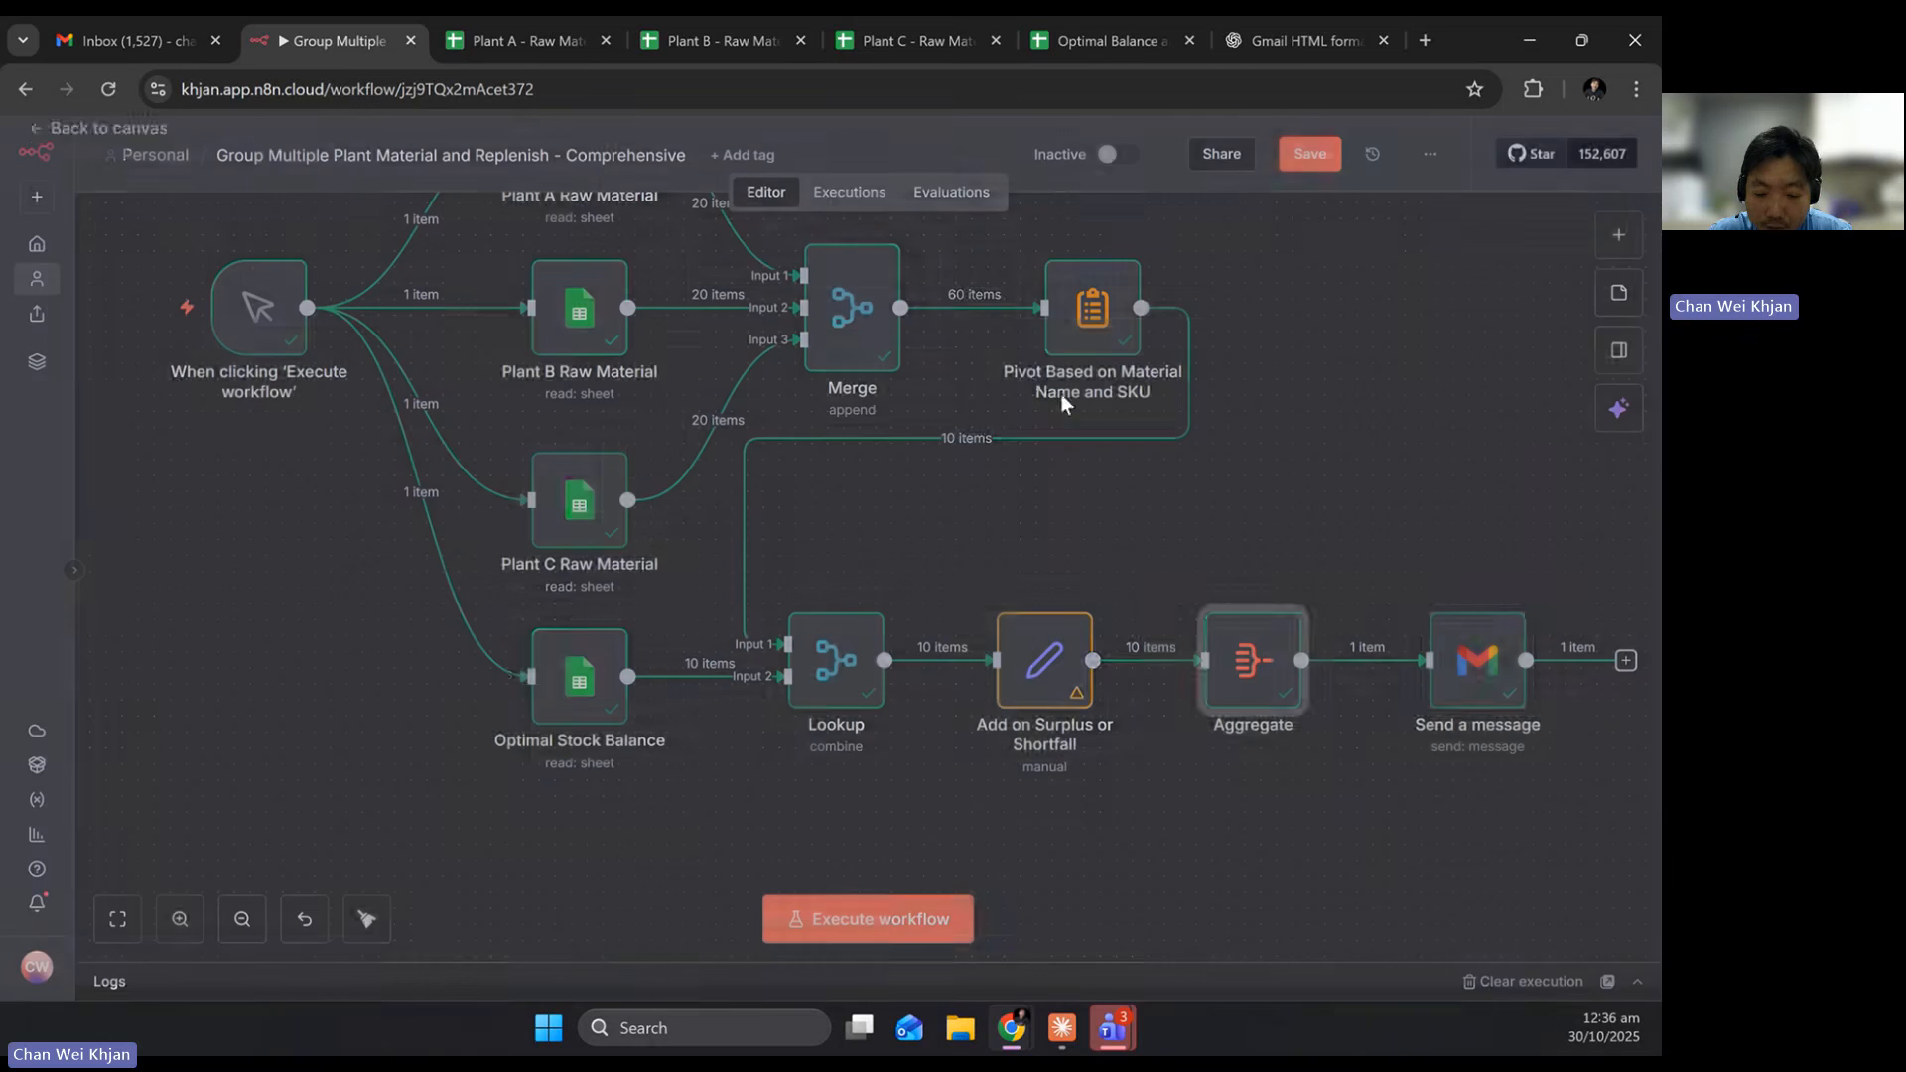
# Inspect the Send a message node's email settings and read its HTML message template in the expanded expression editor
pyautogui.doubleClick(1479, 685)
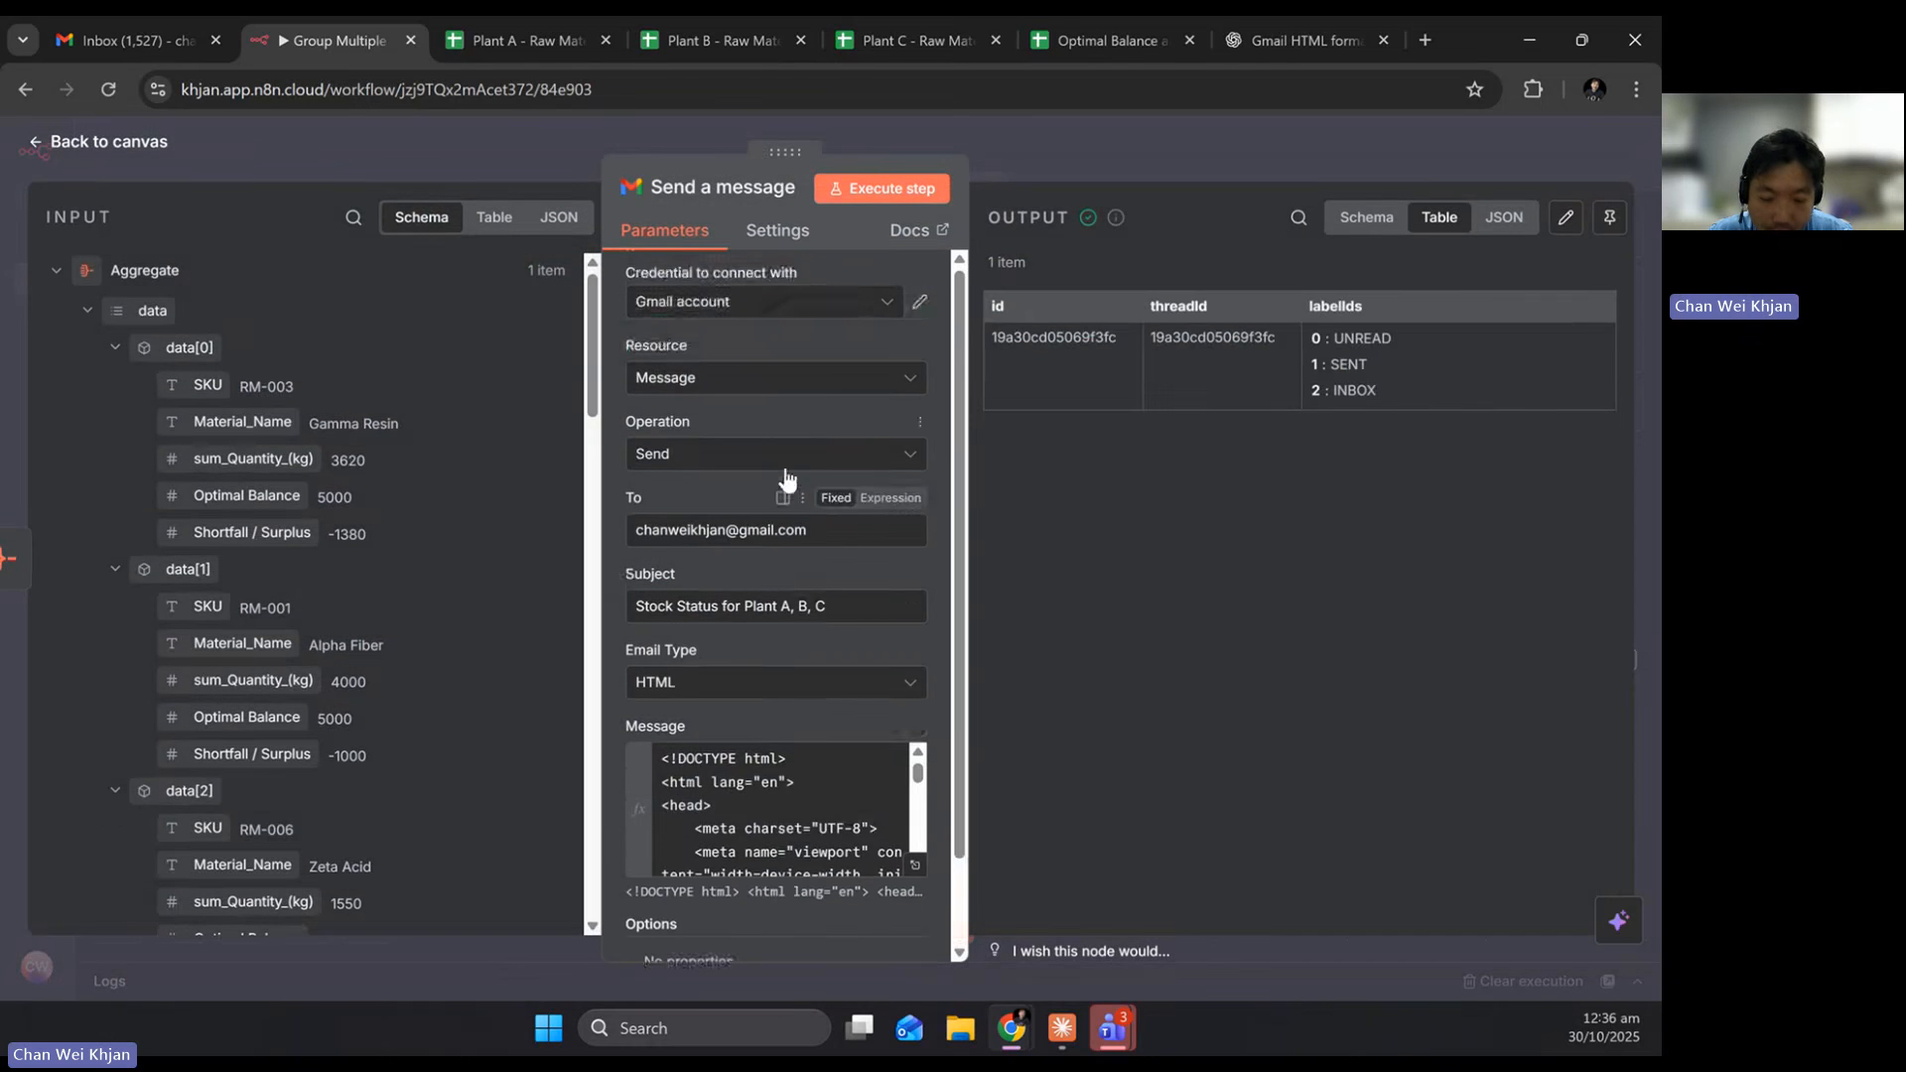
pyautogui.scroll(-2, 784, 461)
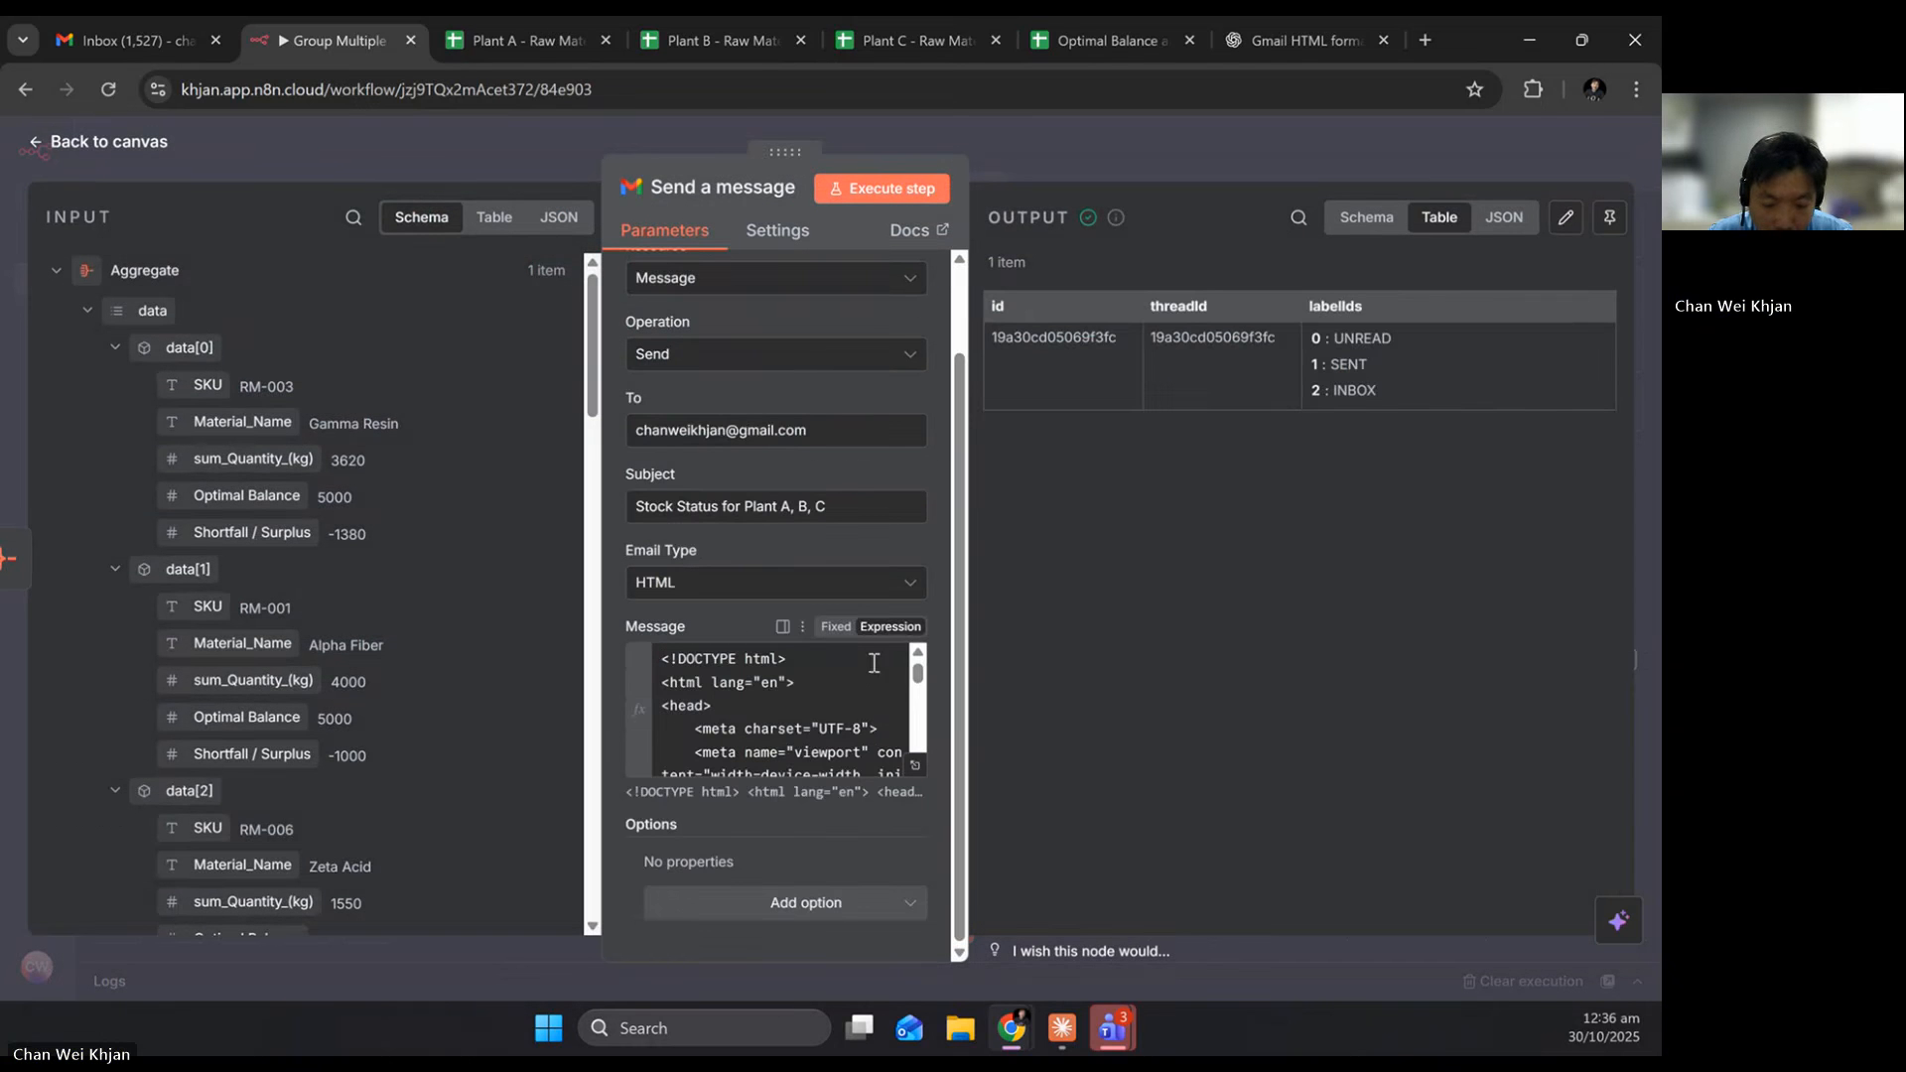
pyautogui.click(913, 773)
pyautogui.moveTo(526, 303); pyautogui.dragTo(868, 685)
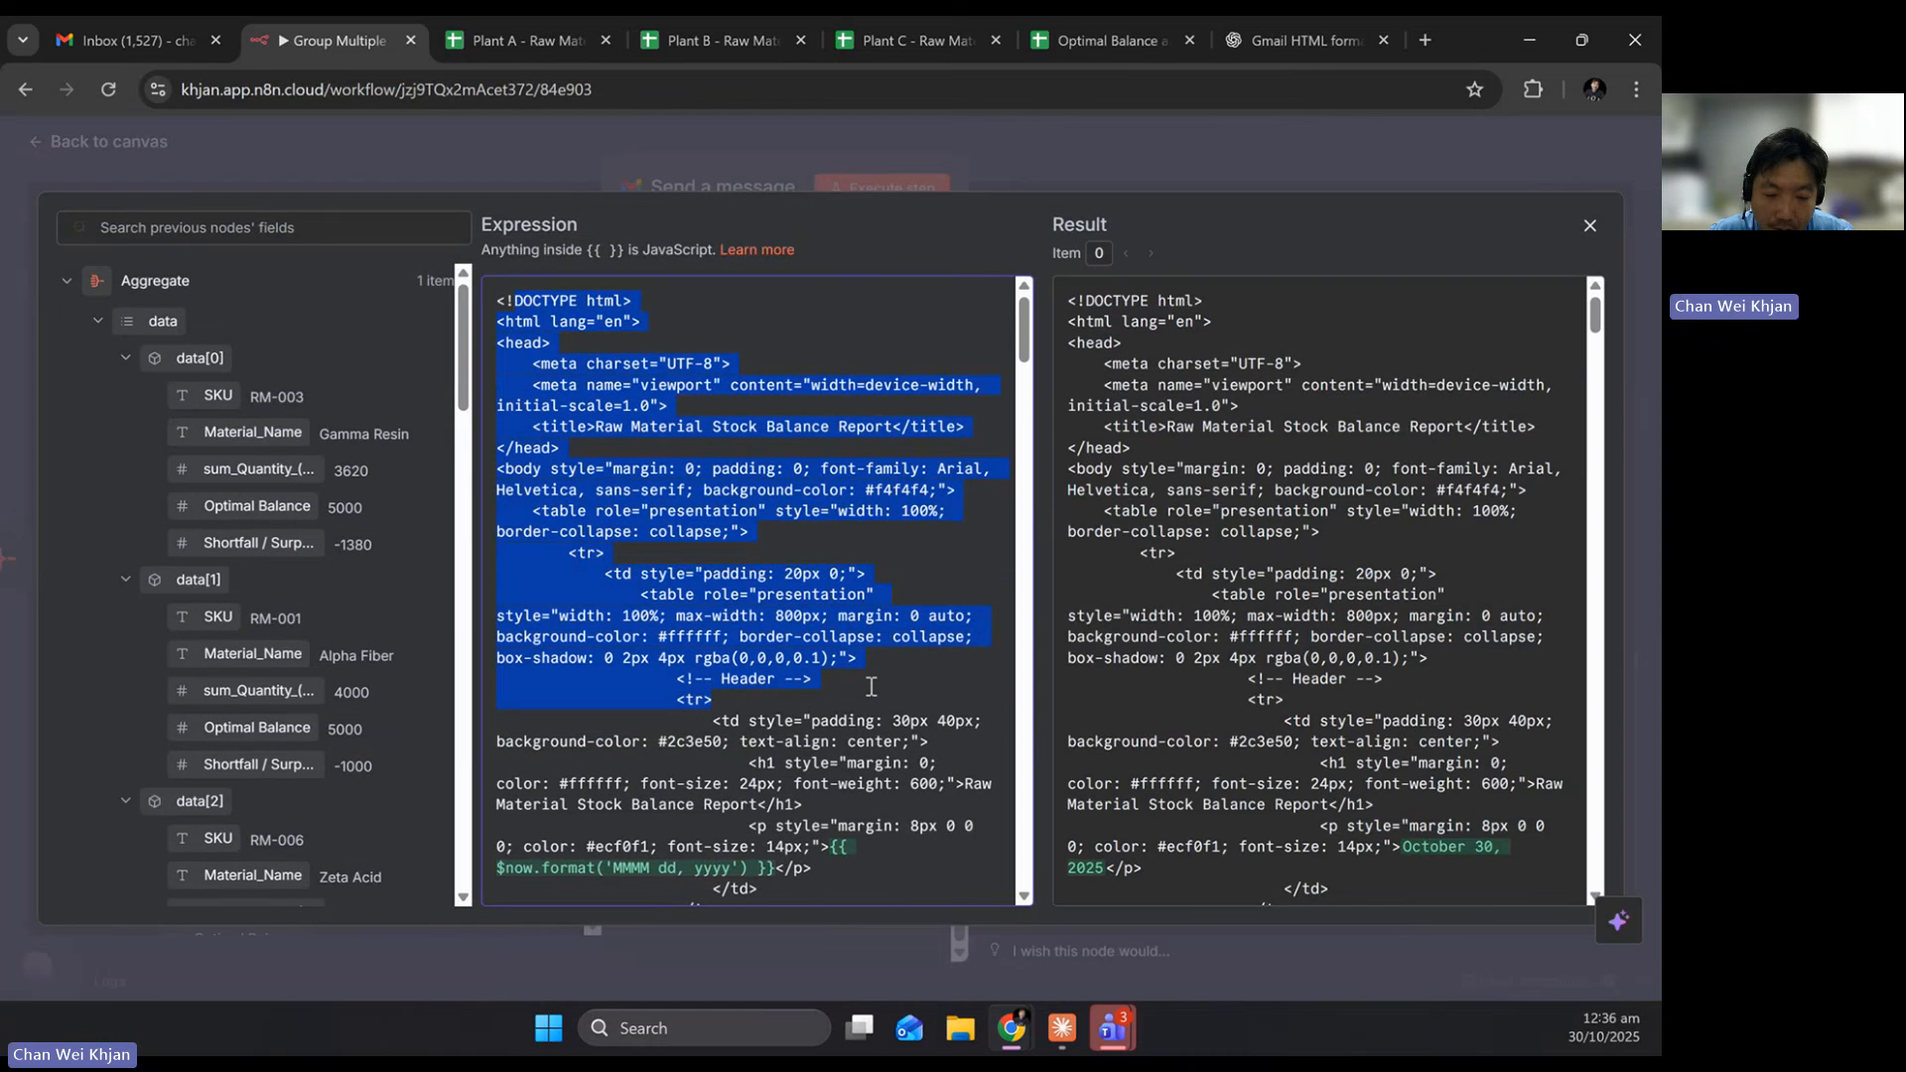
pyautogui.click(636, 335)
pyautogui.scroll(-8, 794, 357)
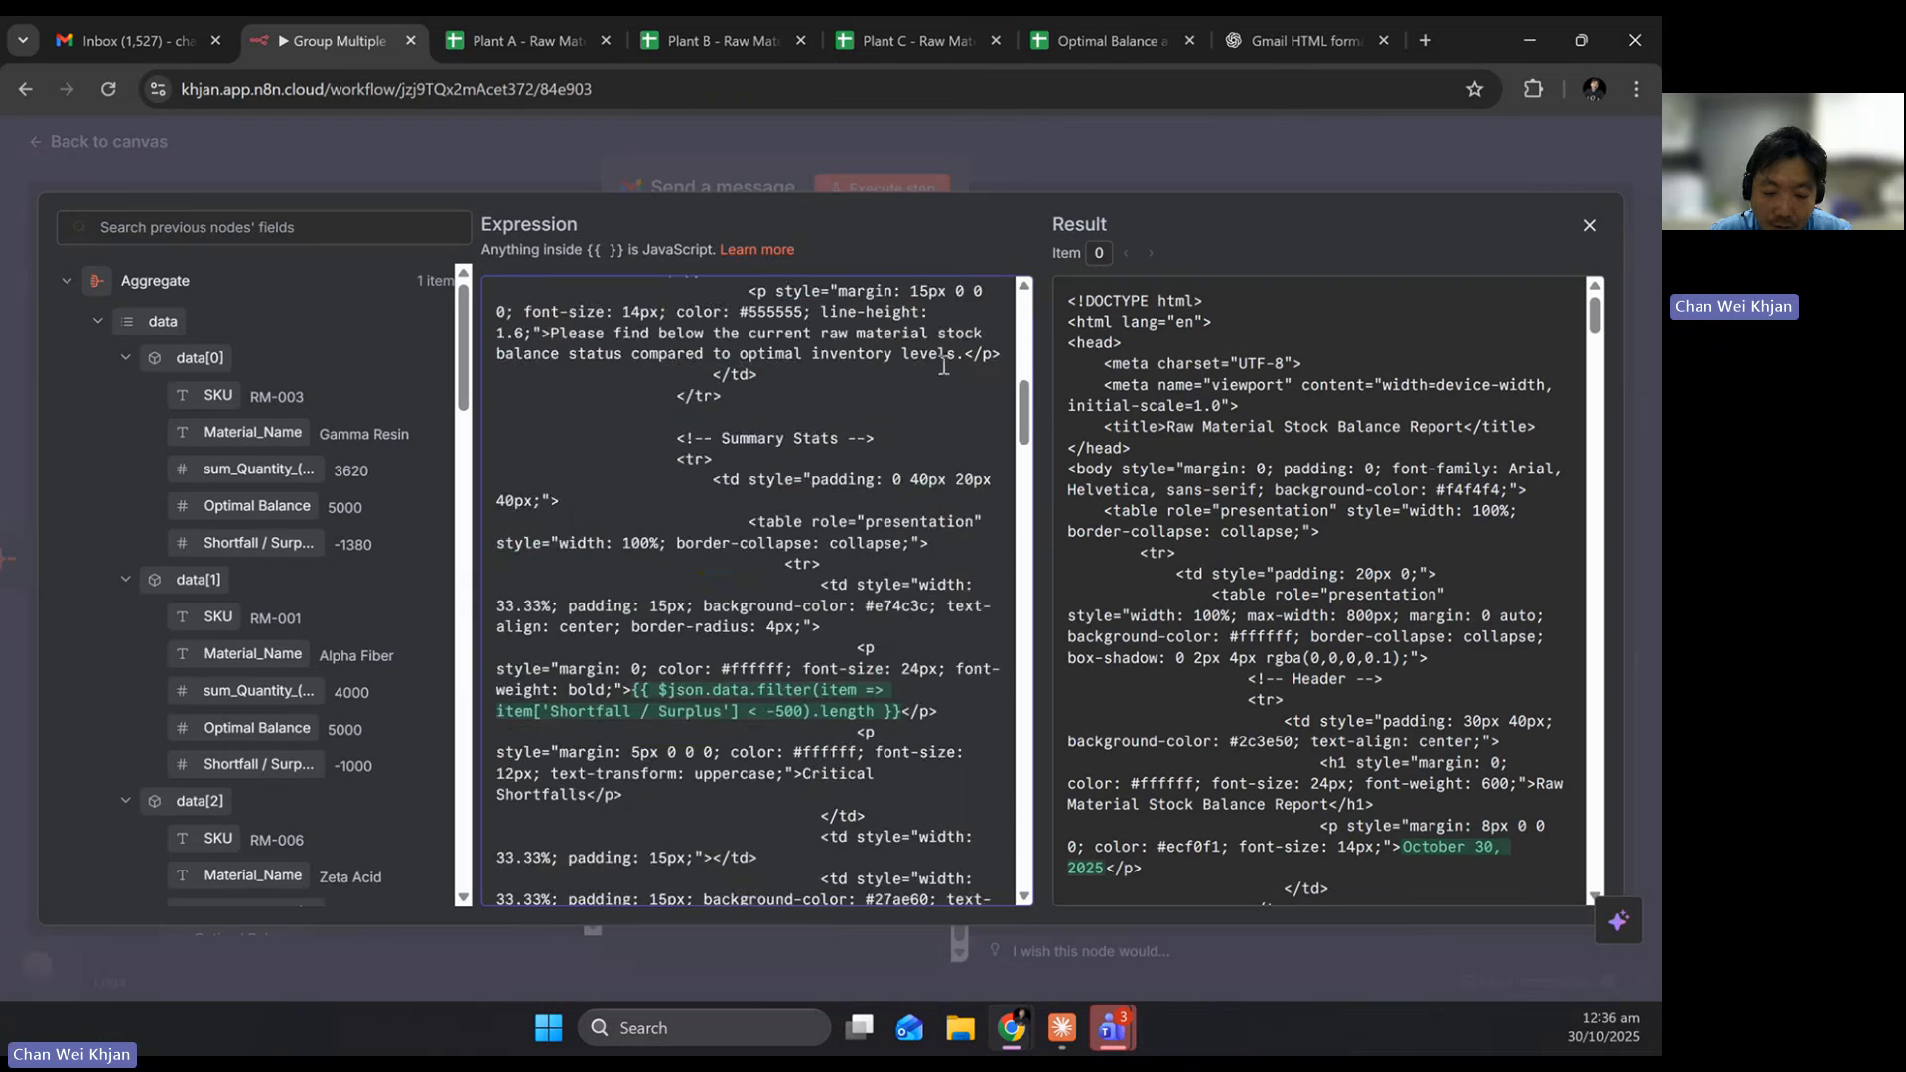
pyautogui.moveTo(1021, 427); pyautogui.dragTo(810, 161)
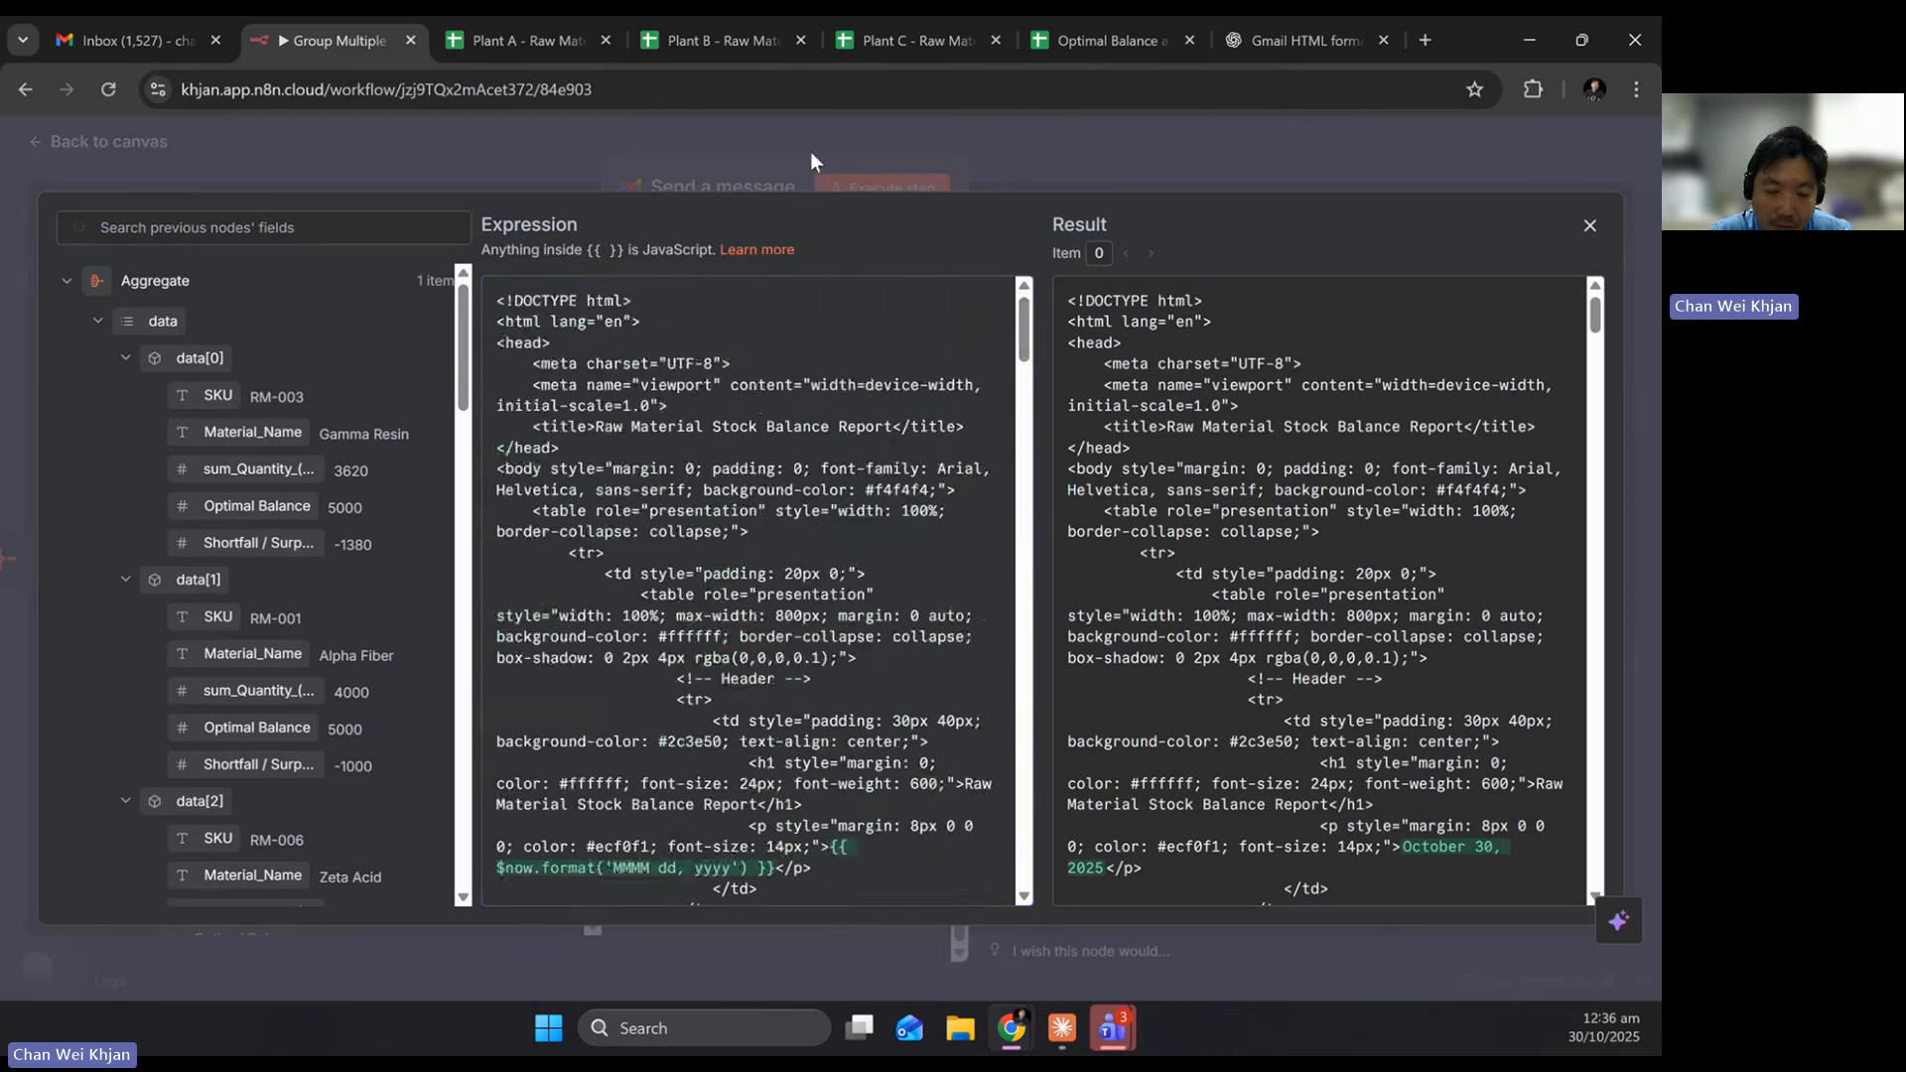
pyautogui.click(694, 129)
# Copy the Send a message node's Aggregate input as JSON, and execute the workflow from the canvas
pyautogui.click(557, 217)
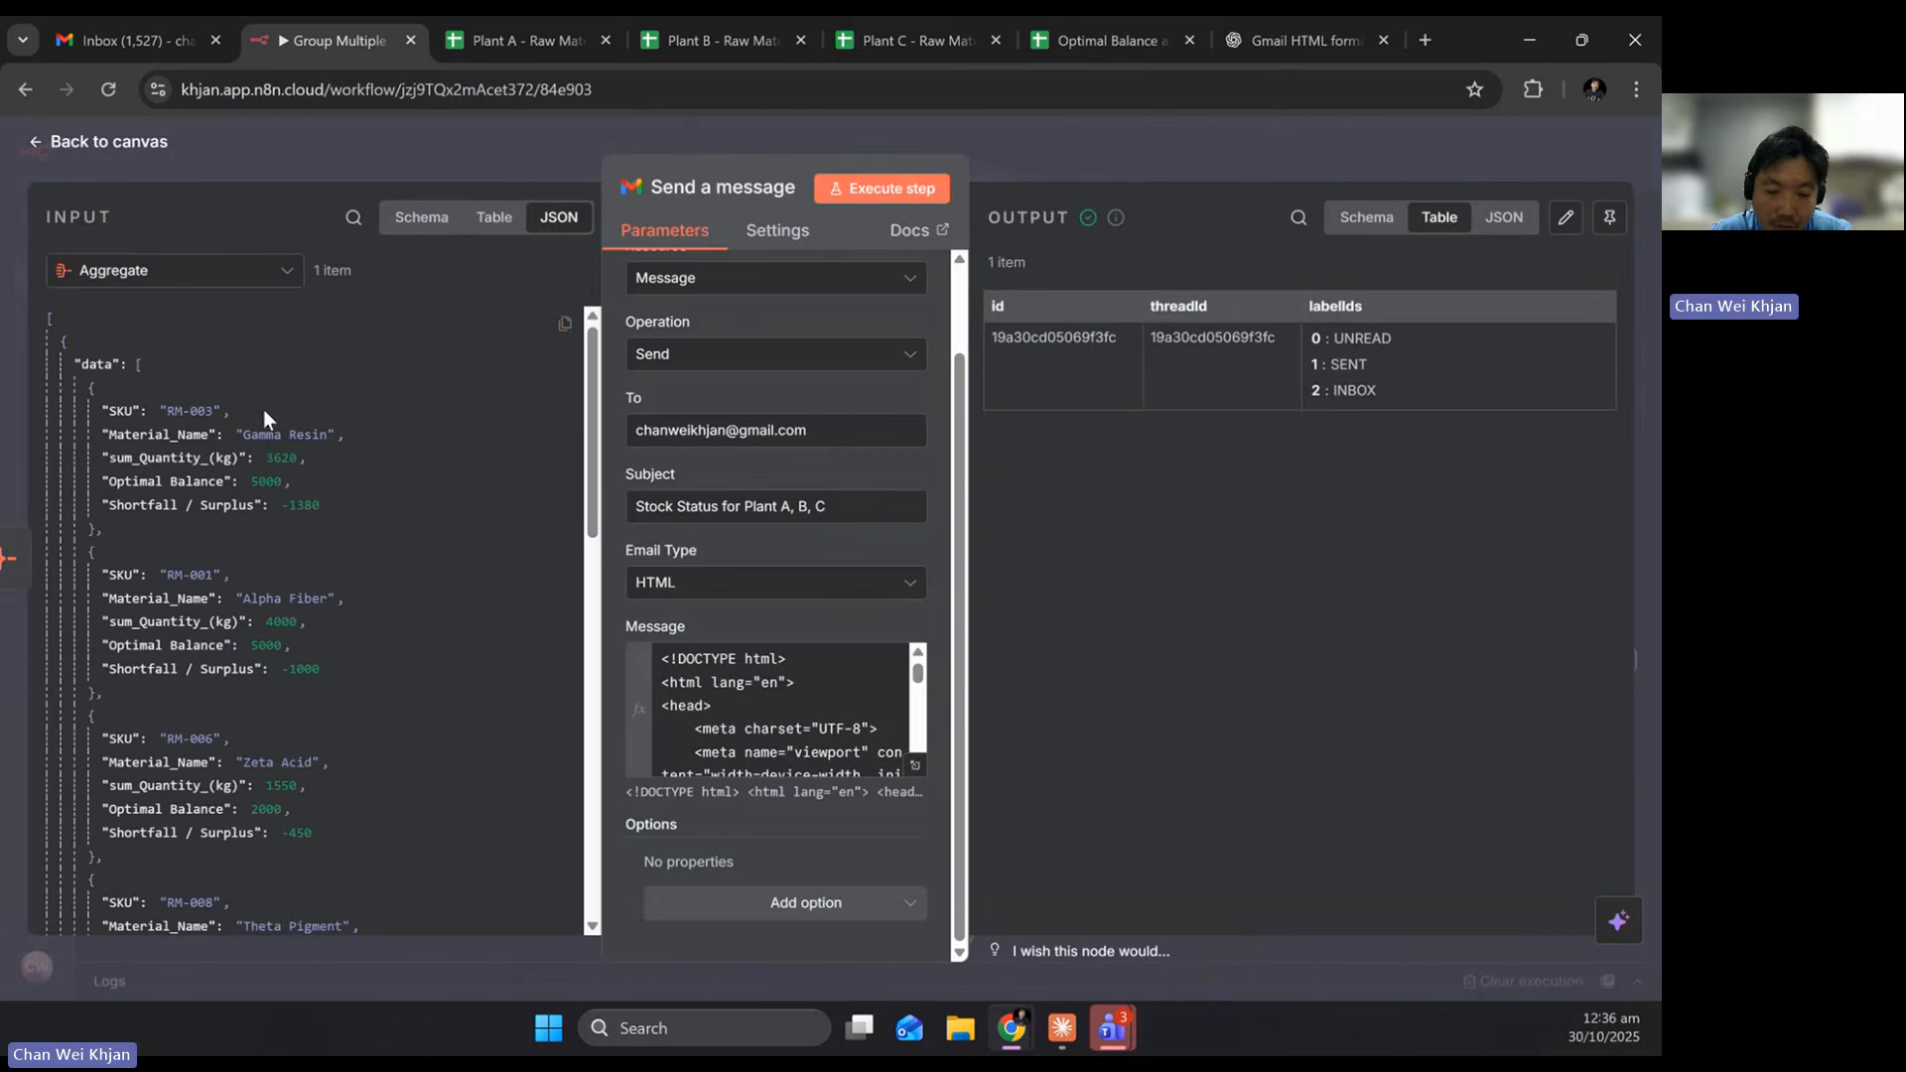
pyautogui.click(566, 325)
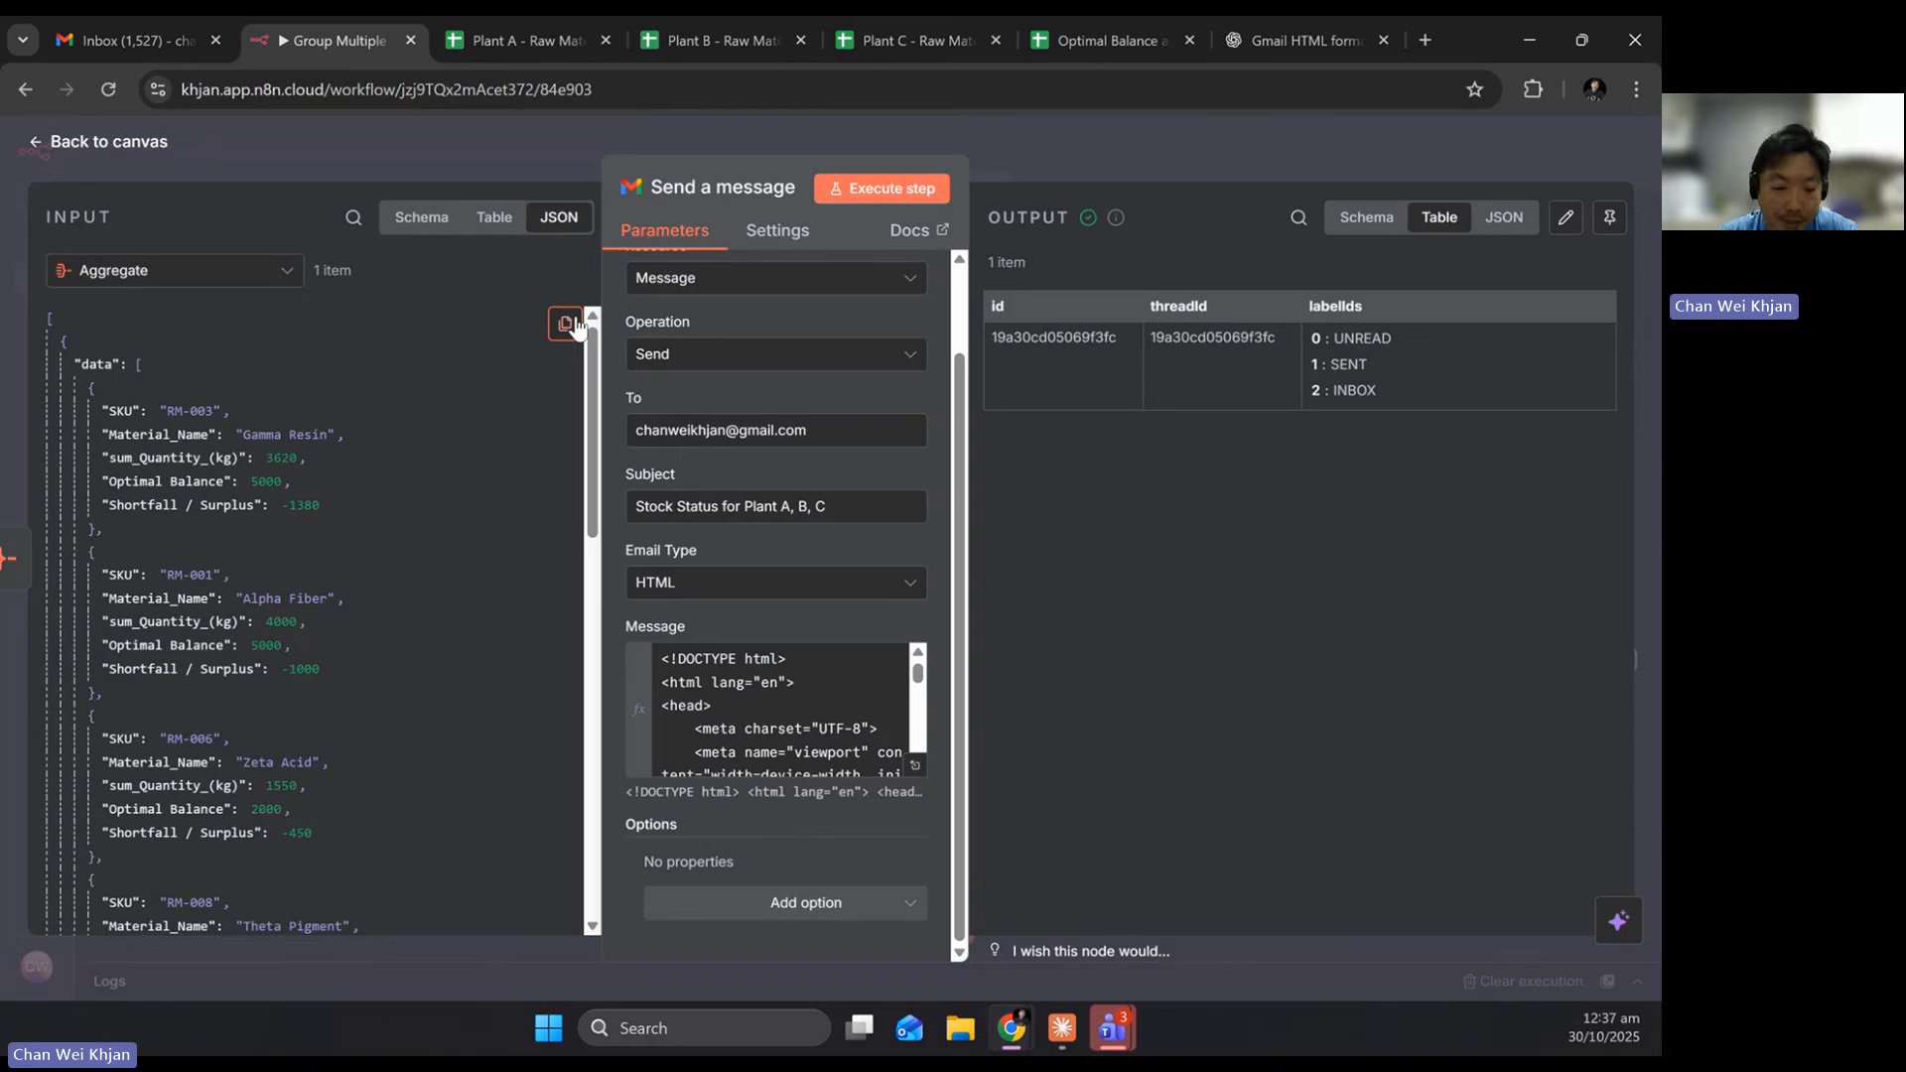
pyautogui.click(134, 149)
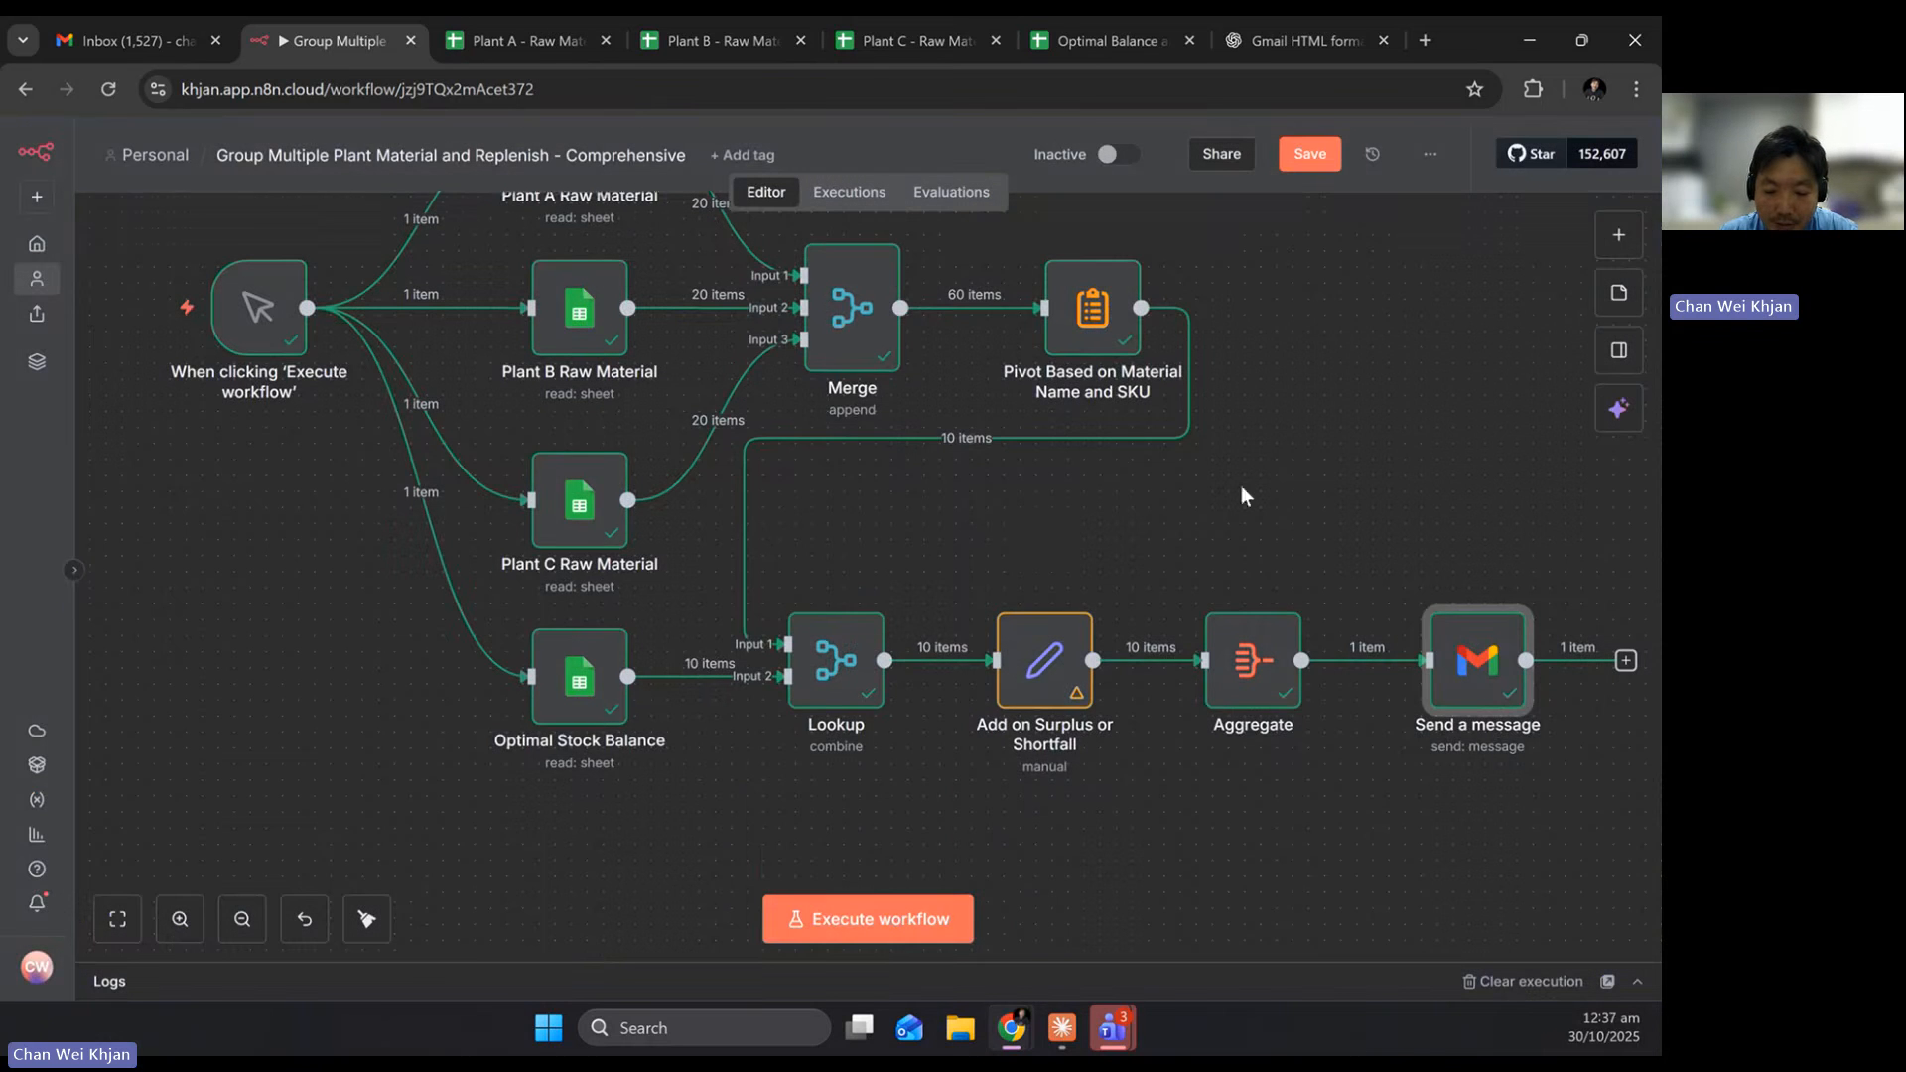
pyautogui.click(911, 925)
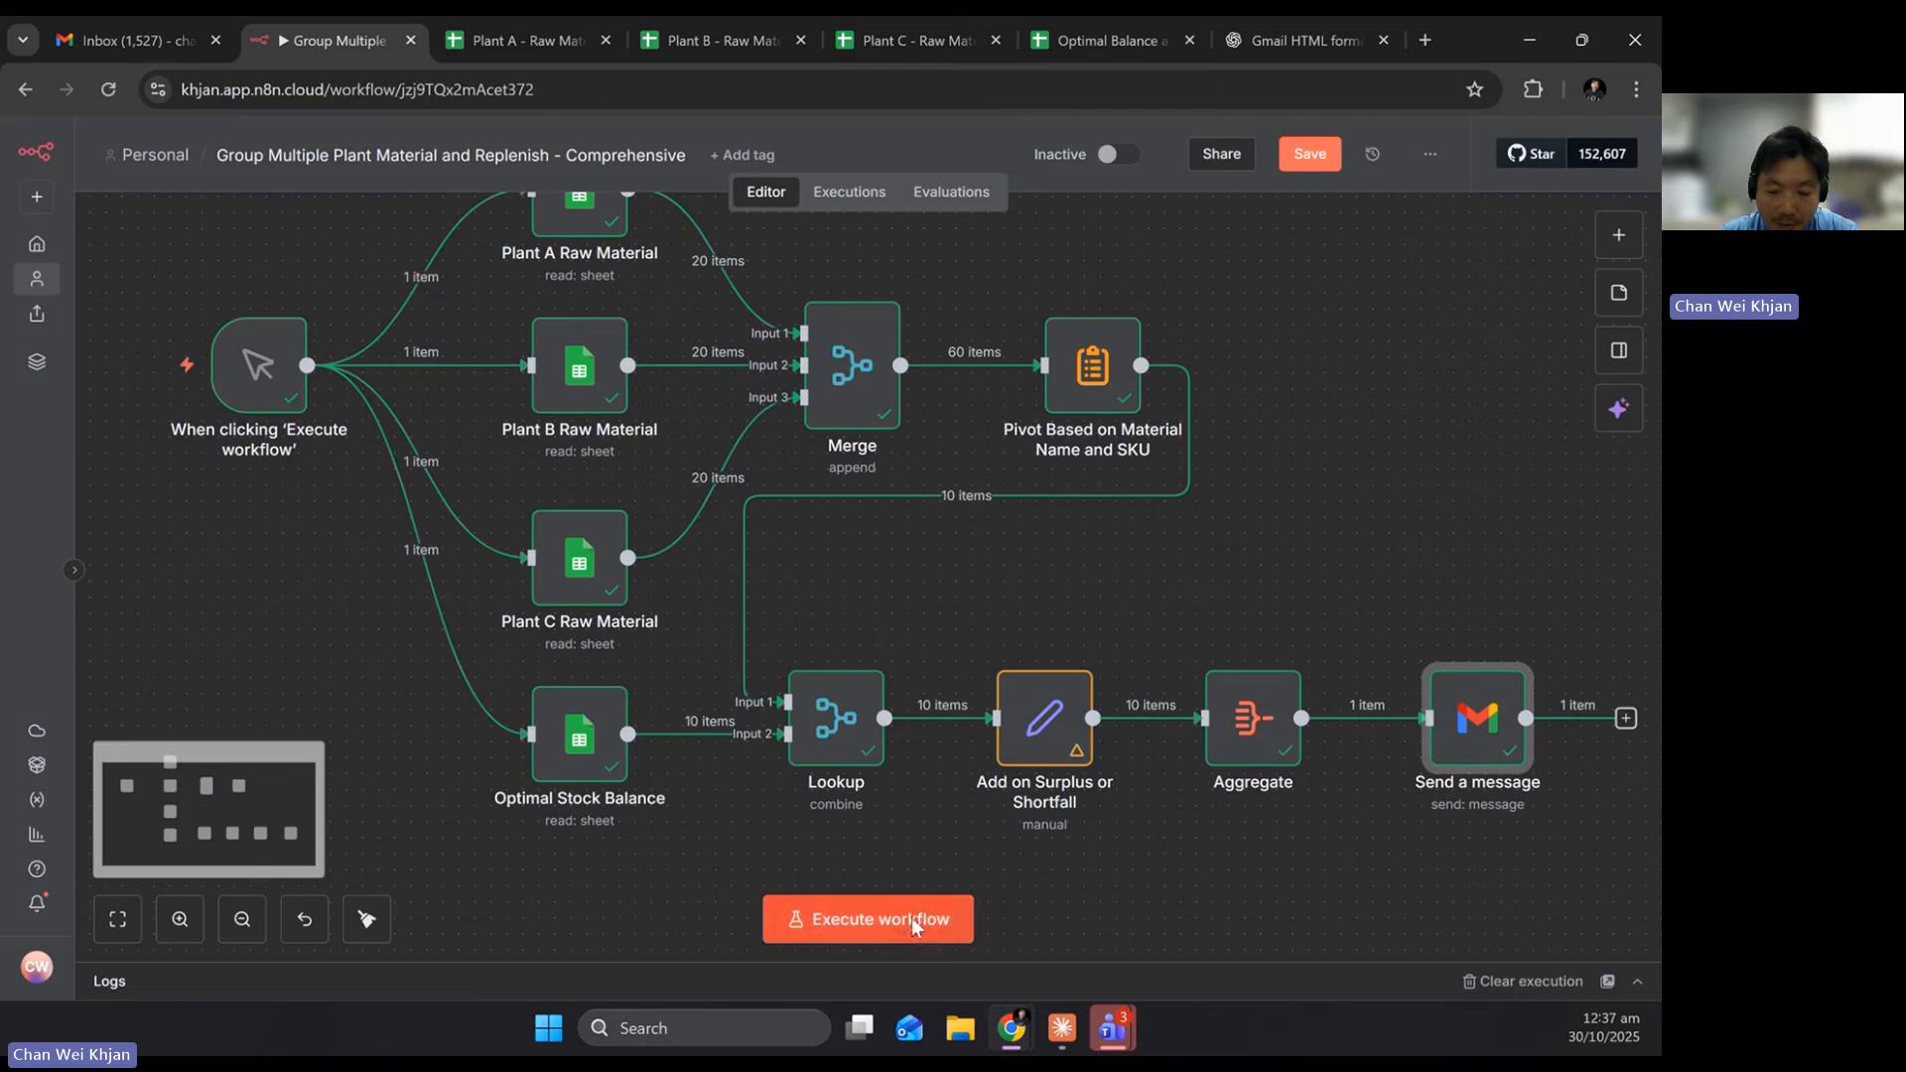
# Switch to Gmail and open the newly received "Stock Status for Plant A, B, C" email in the inbox
pyautogui.click(134, 920)
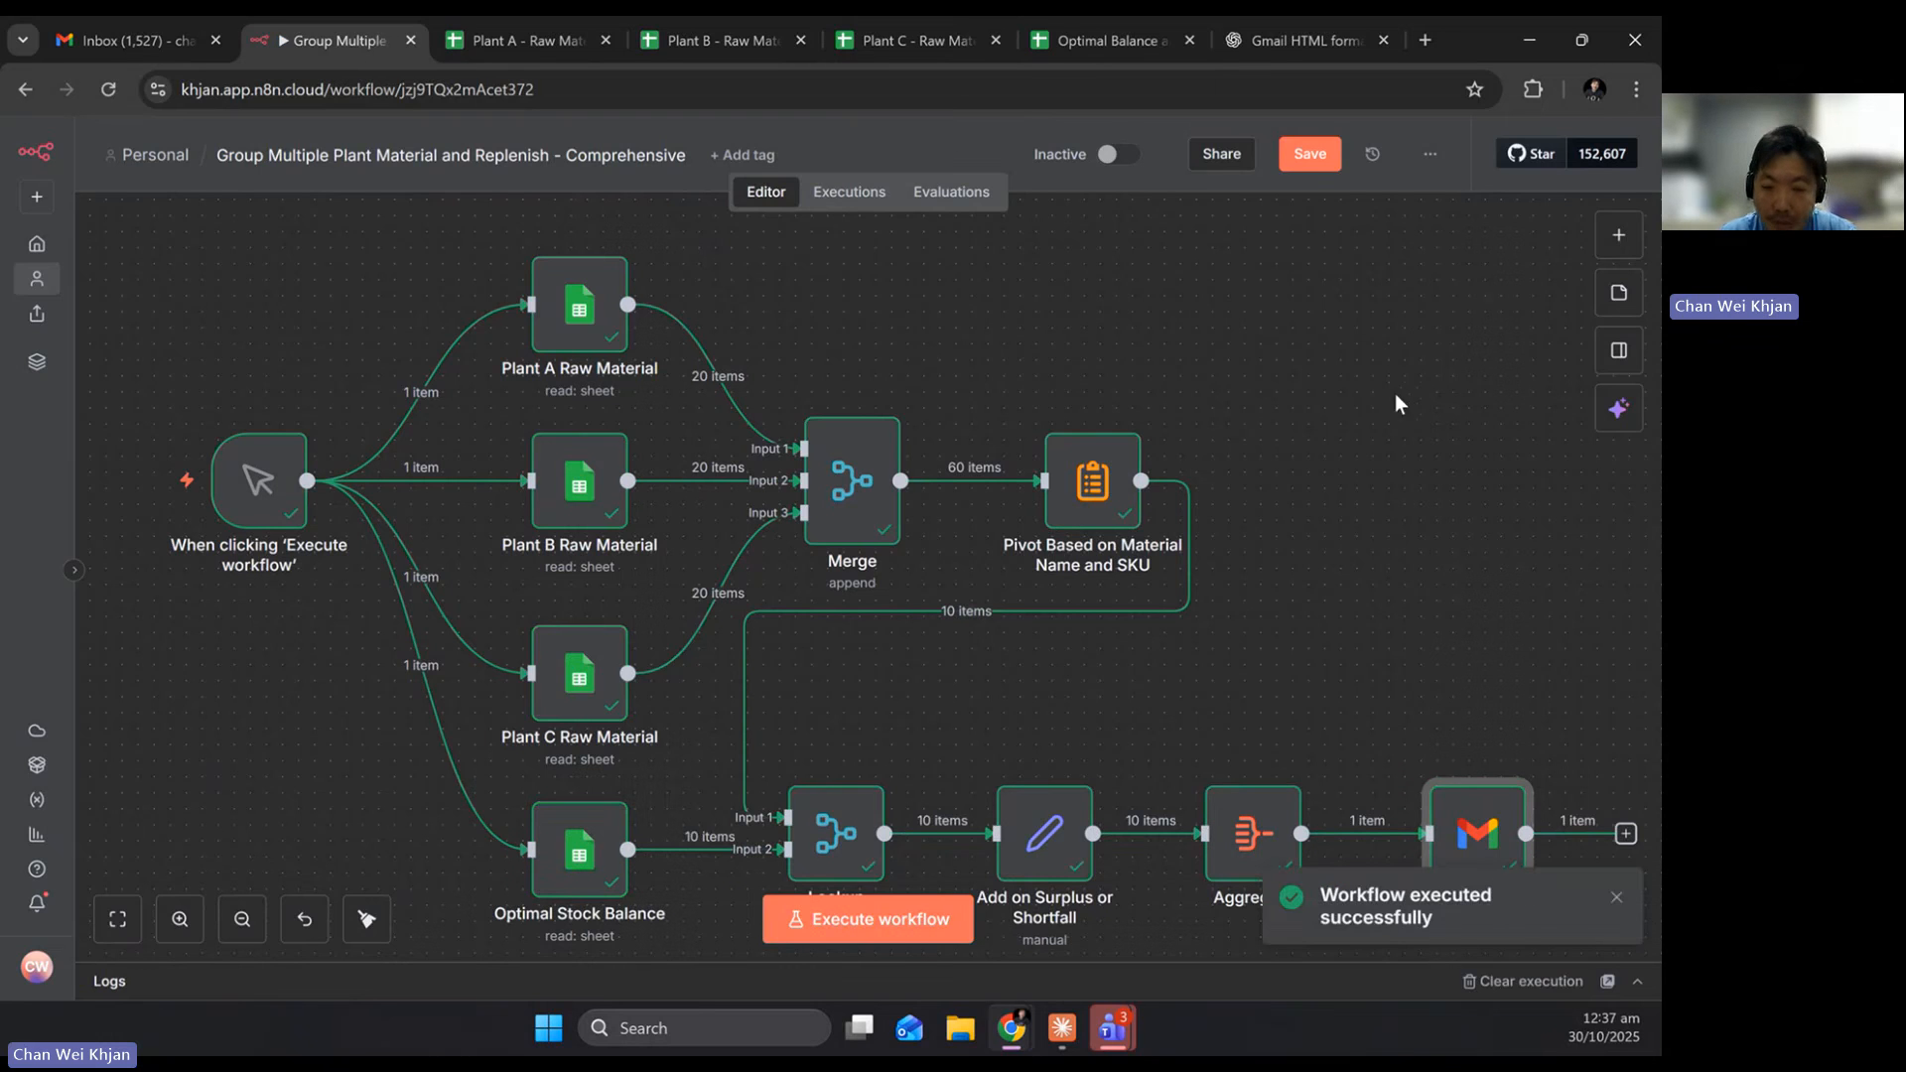
pyautogui.click(97, 44)
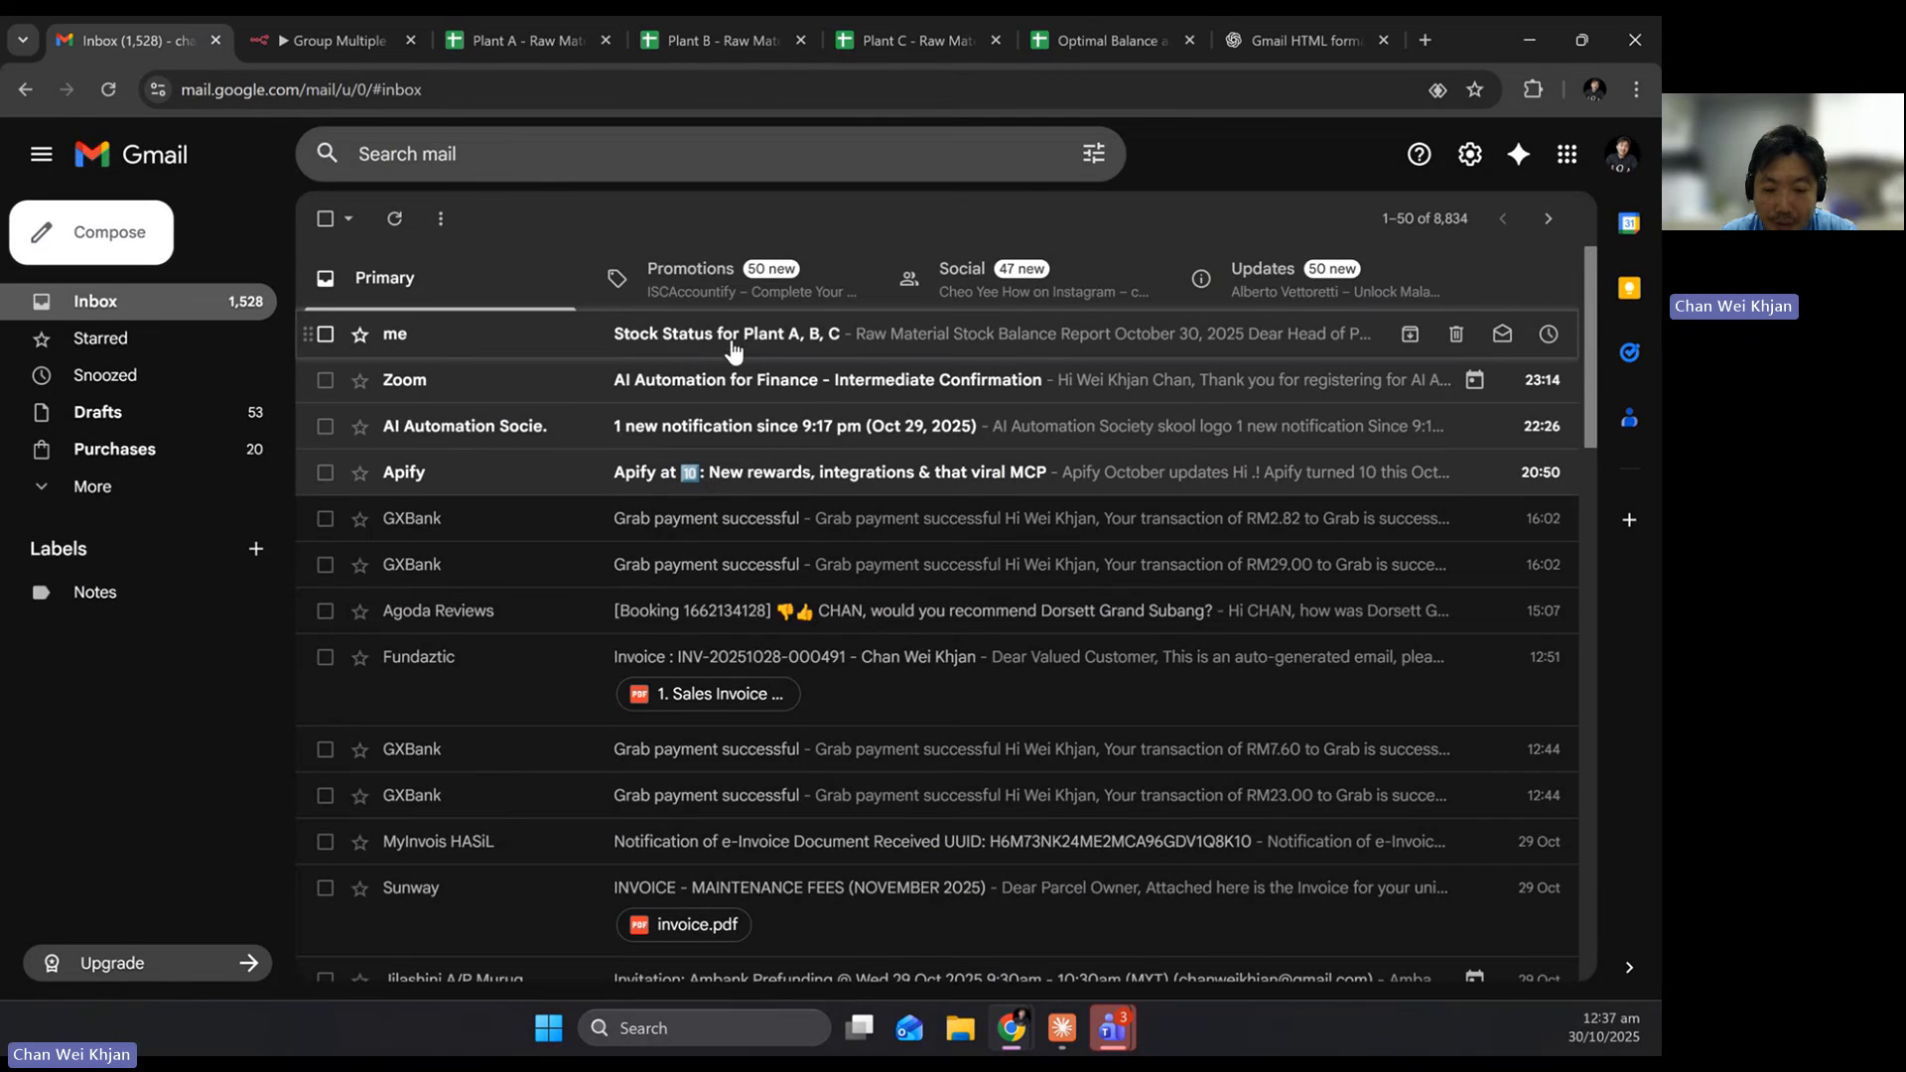
pyautogui.click(731, 342)
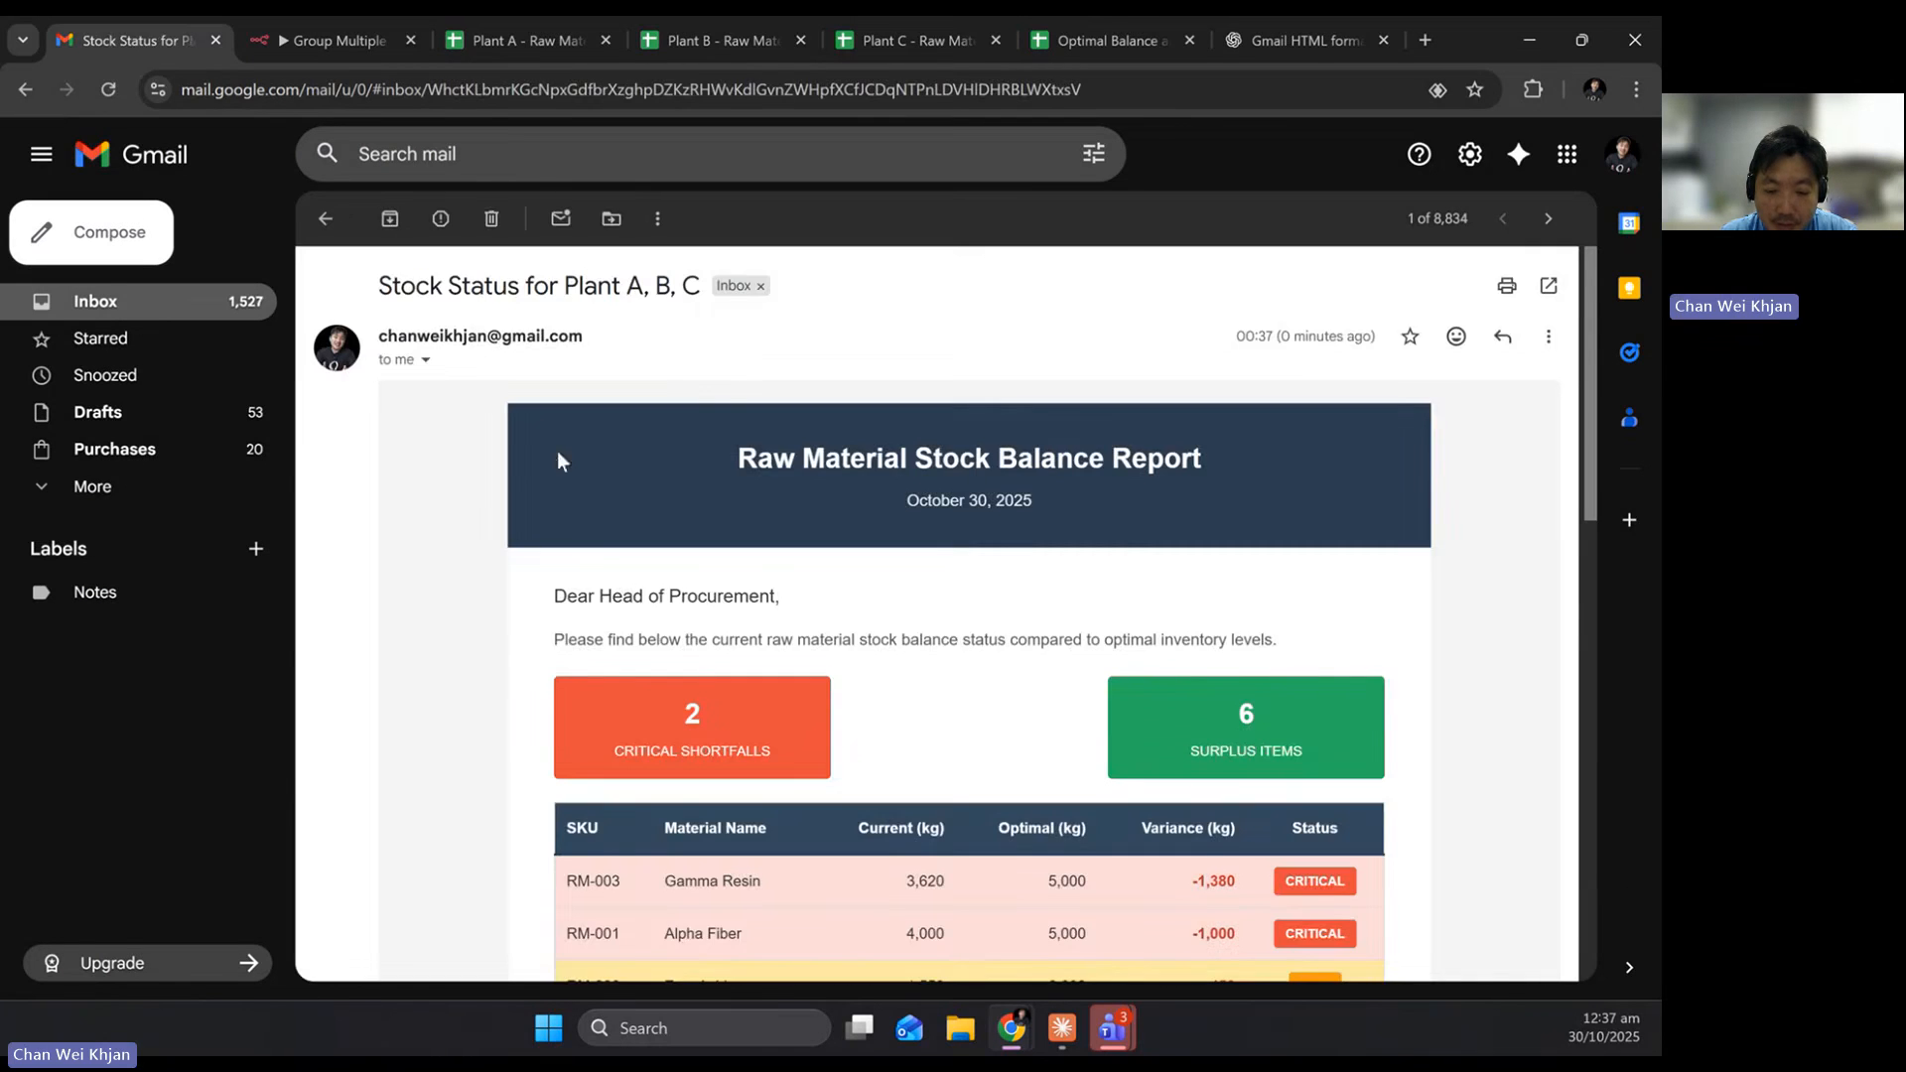
# Read the emailed Raw Material Stock Balance Report, covering its introduction, summary cards, material variance table, and Immediate Action Required list
pyautogui.scroll(-1, 725, 417)
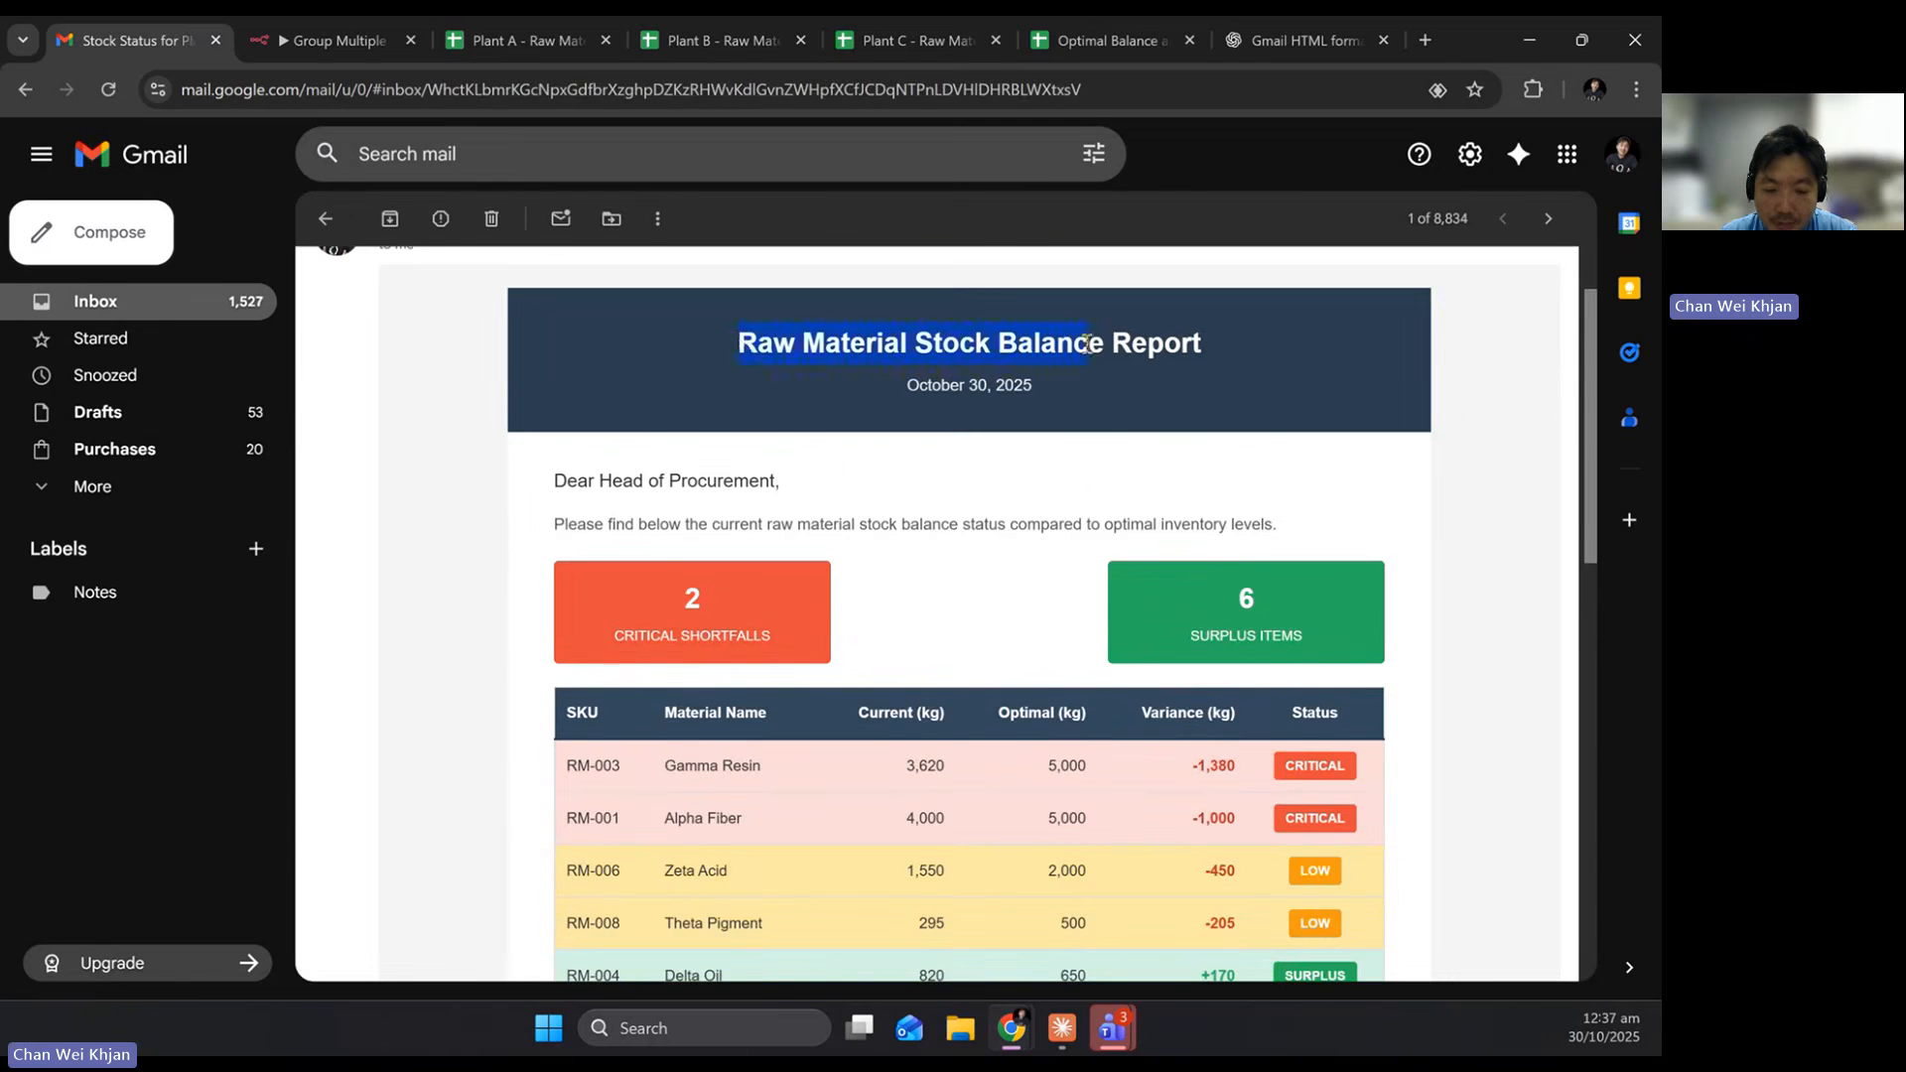
pyautogui.scroll(-1, 1087, 347)
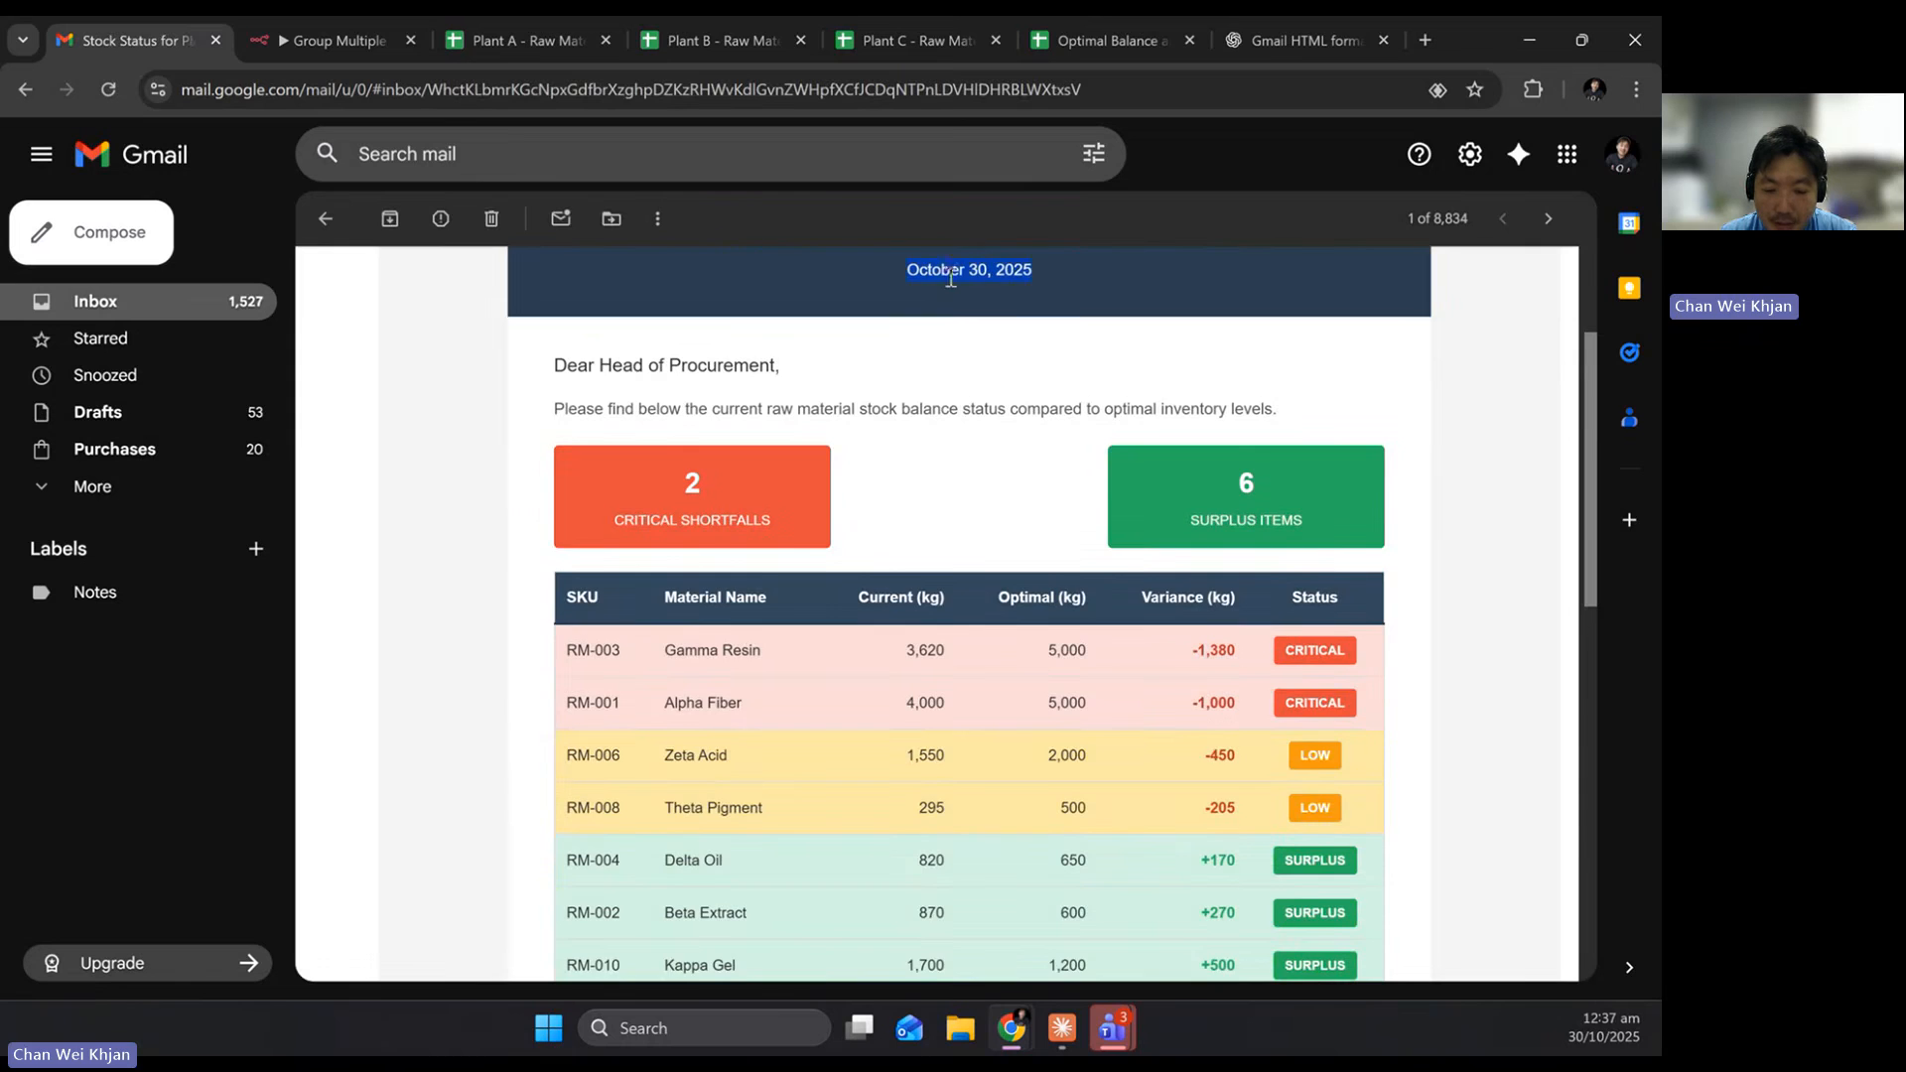
pyautogui.scroll(-1, 948, 276)
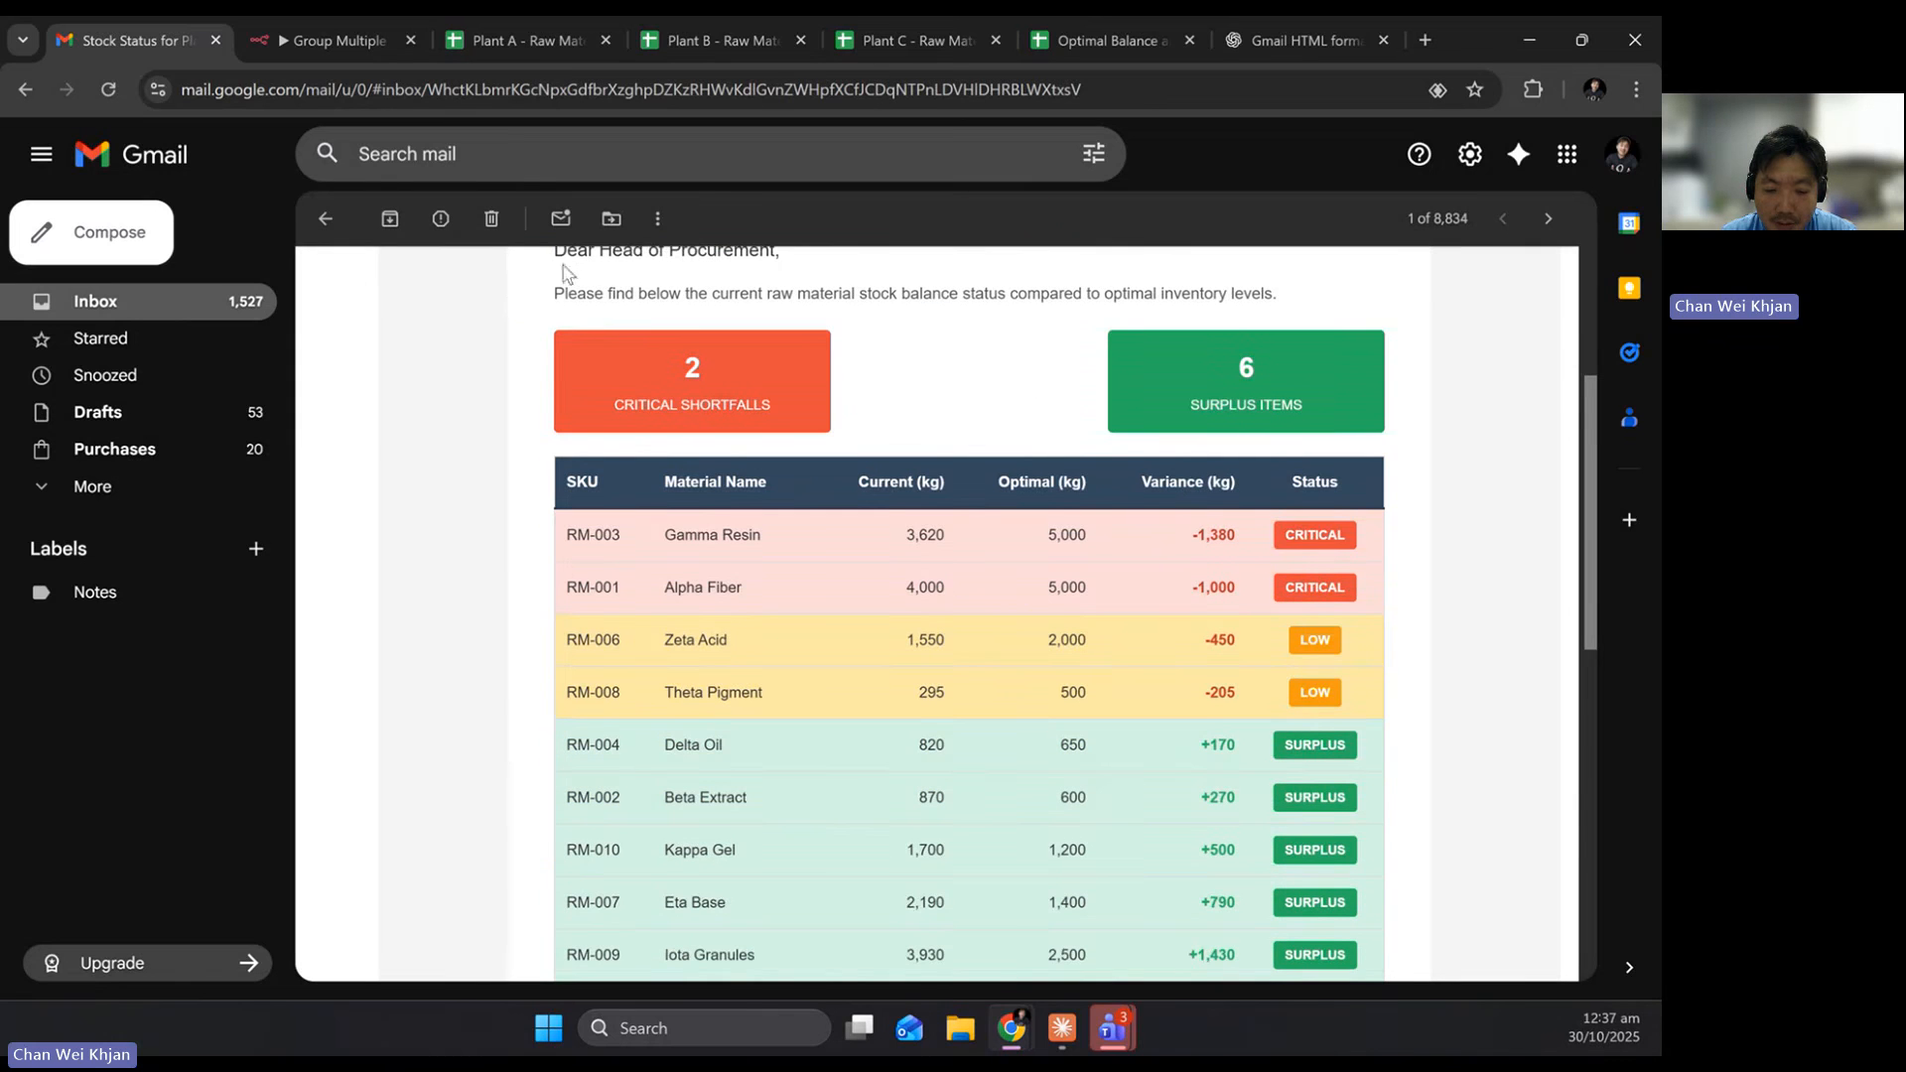
pyautogui.moveTo(568, 295); pyautogui.dragTo(1257, 291)
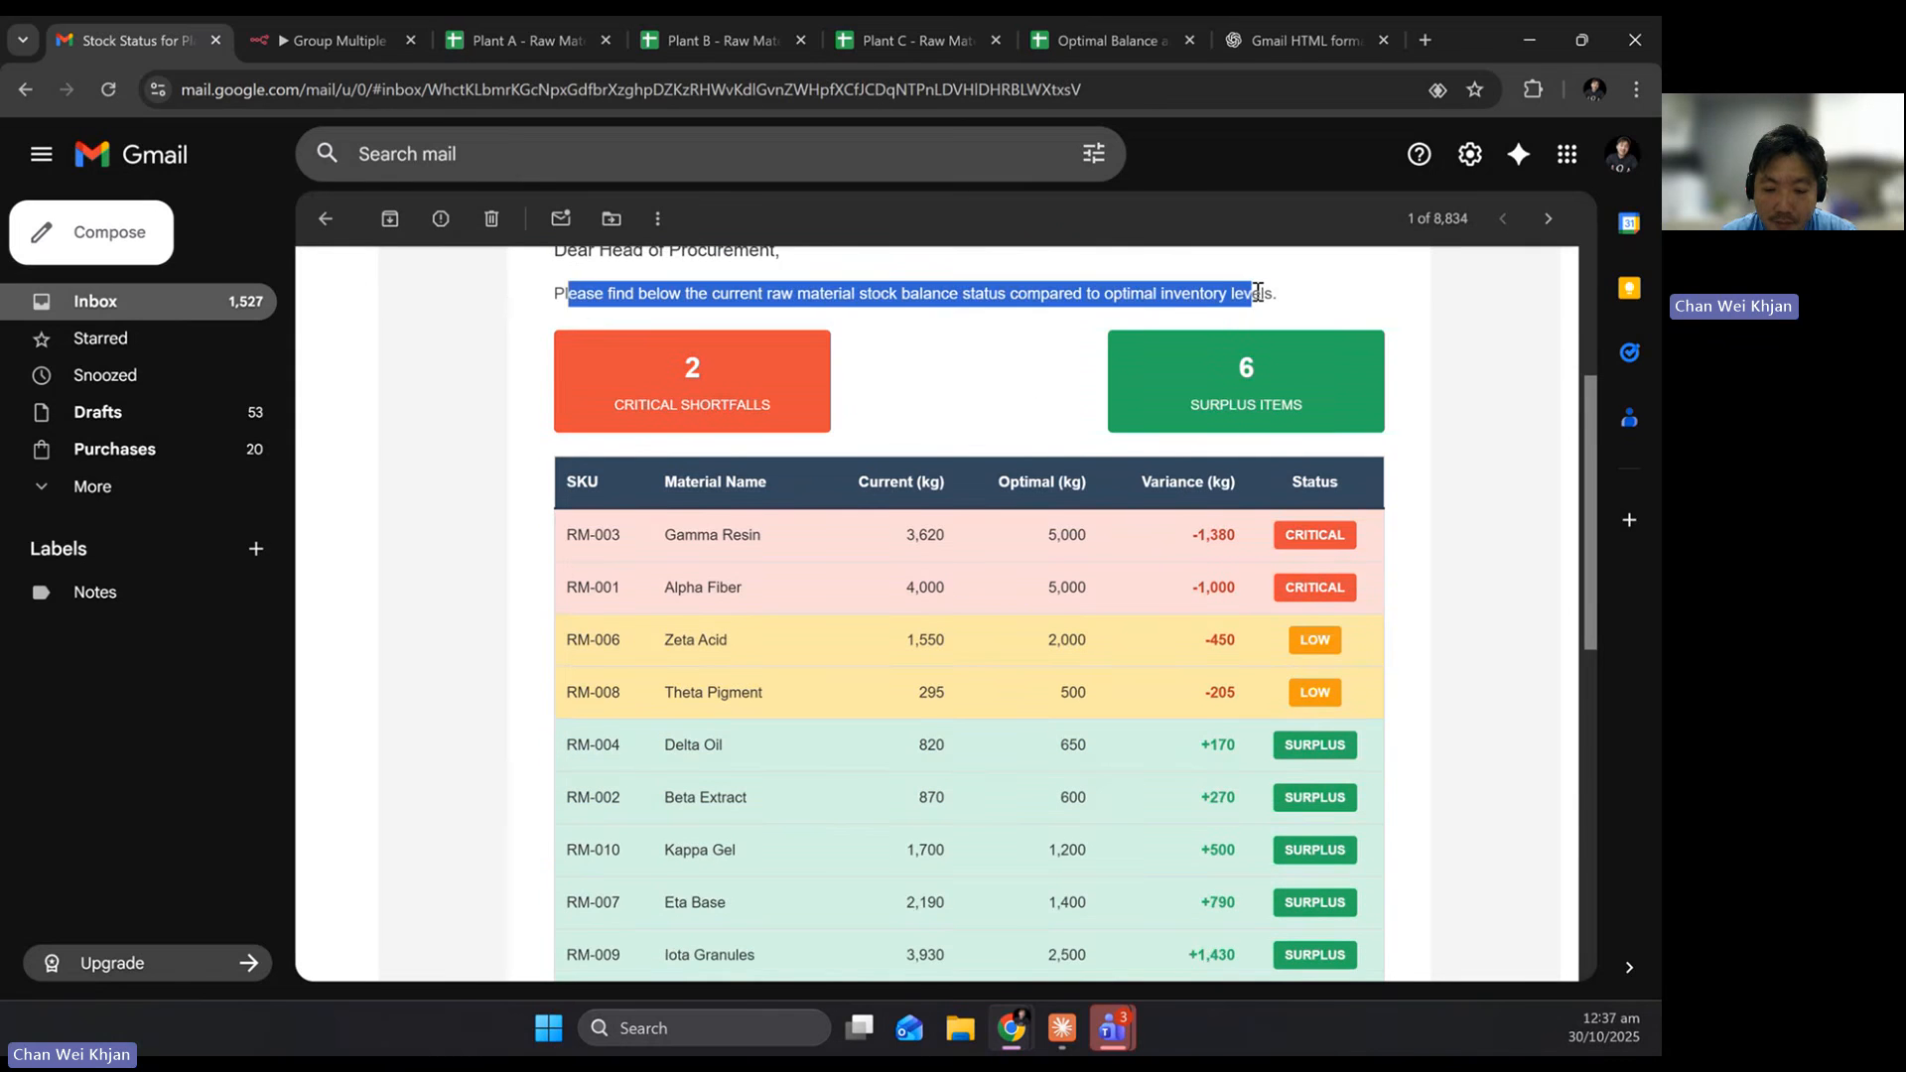
pyautogui.click(1258, 290)
pyautogui.scroll(-1, 1191, 318)
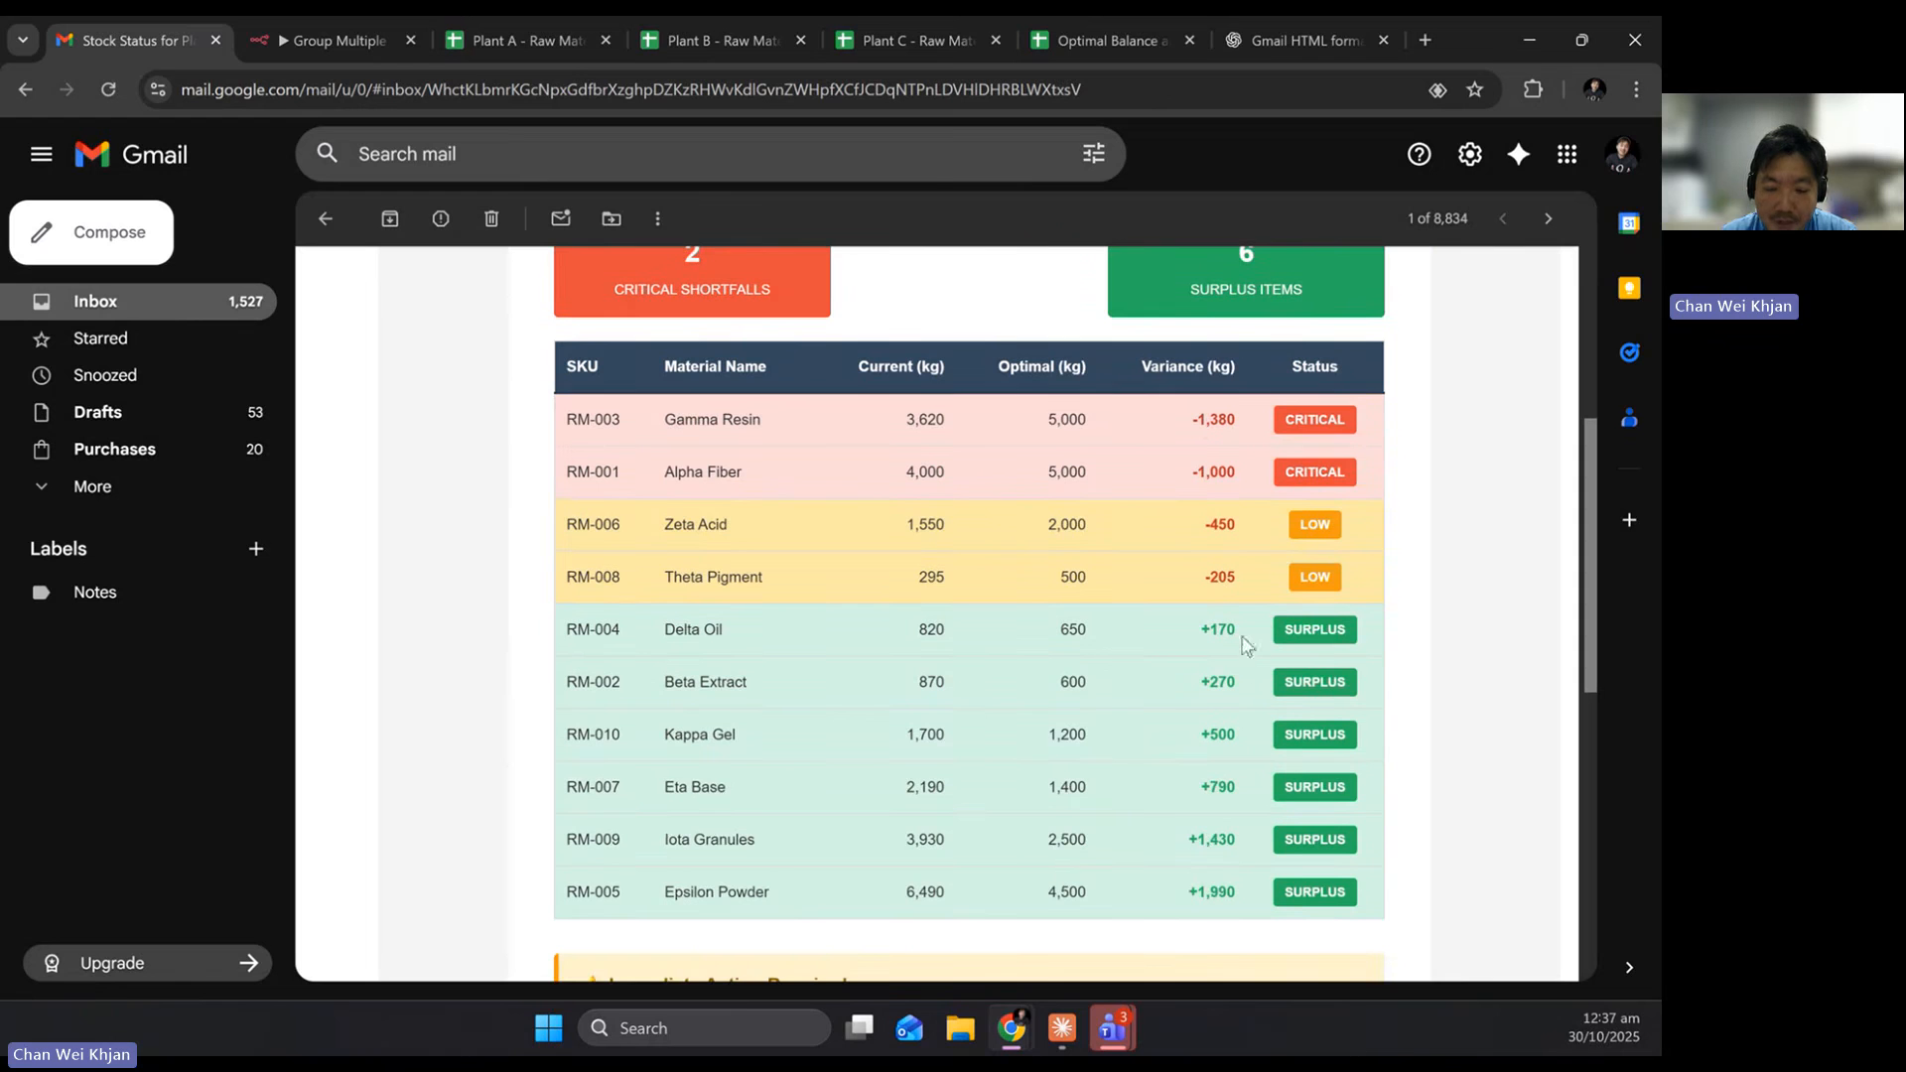
pyautogui.scroll(1, 993, 734)
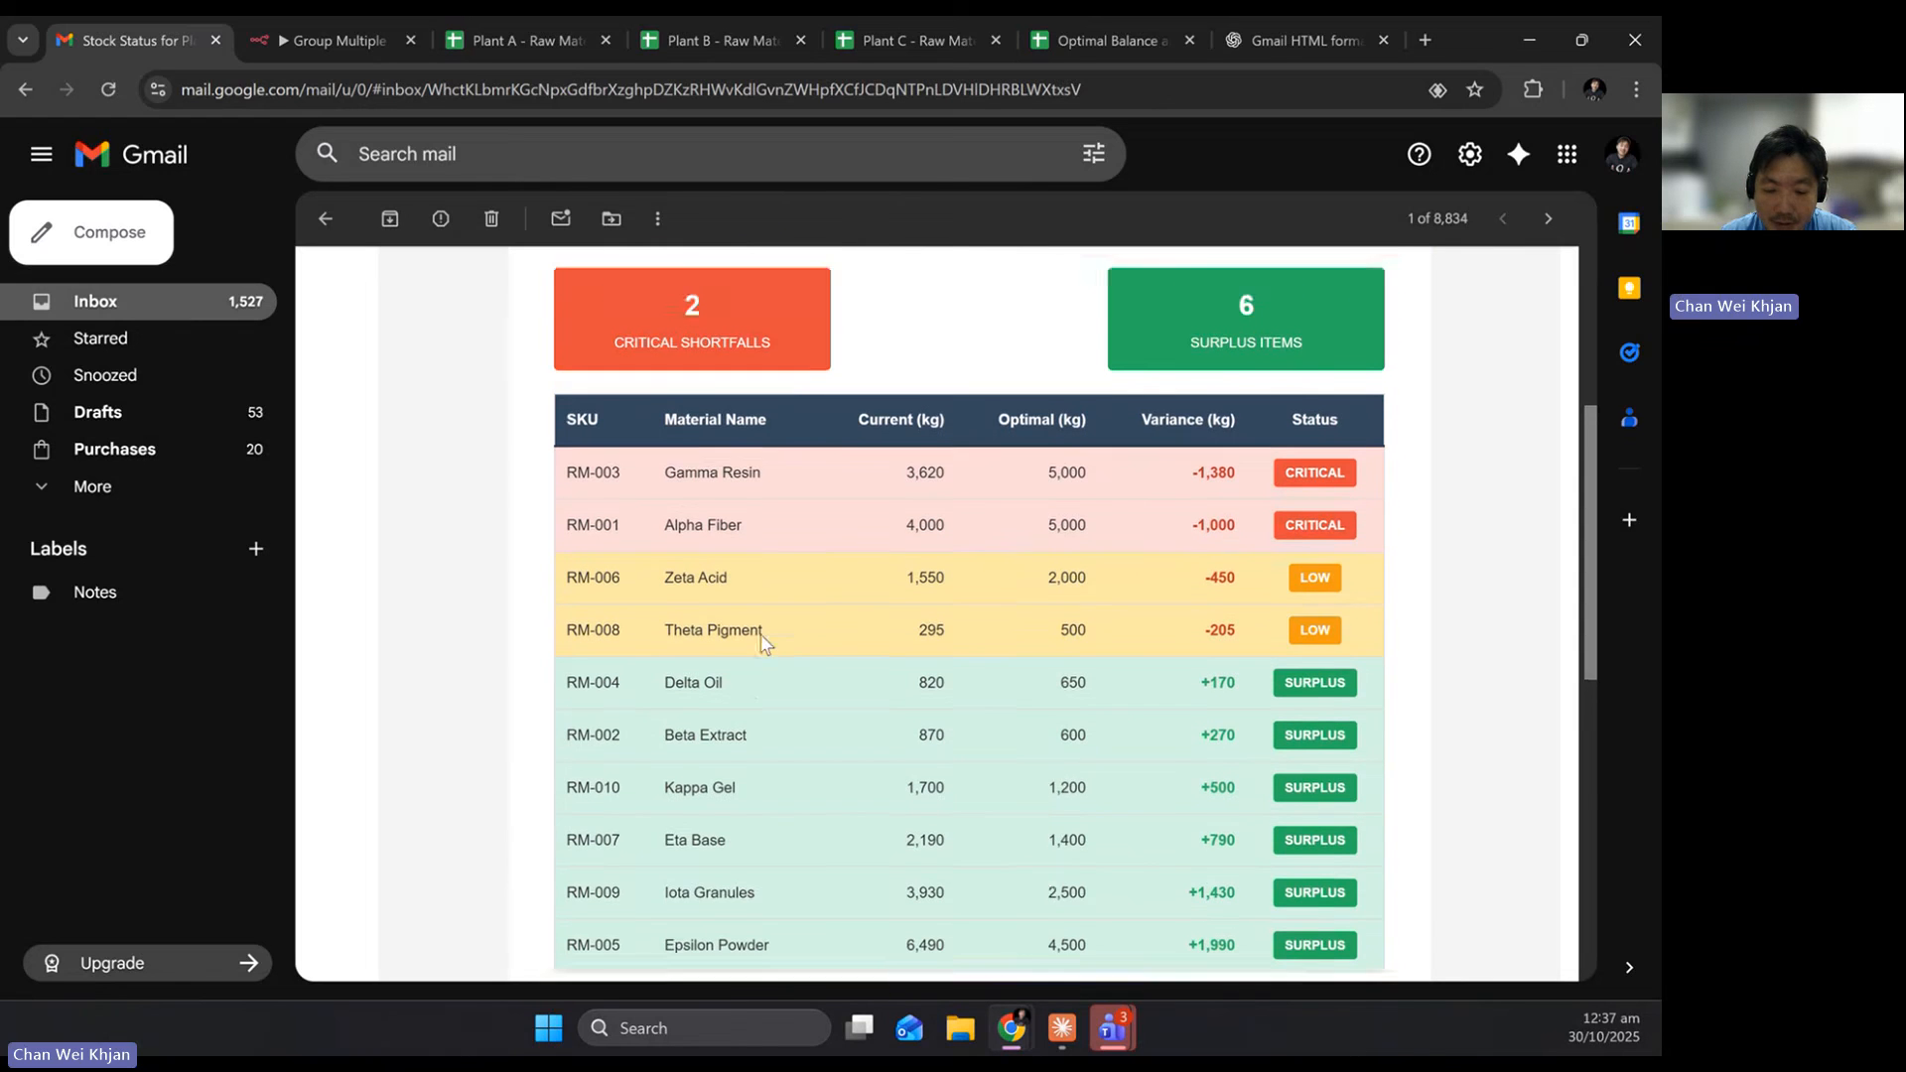
pyautogui.scroll(-4, 674, 698)
pyautogui.scroll(-3, 674, 698)
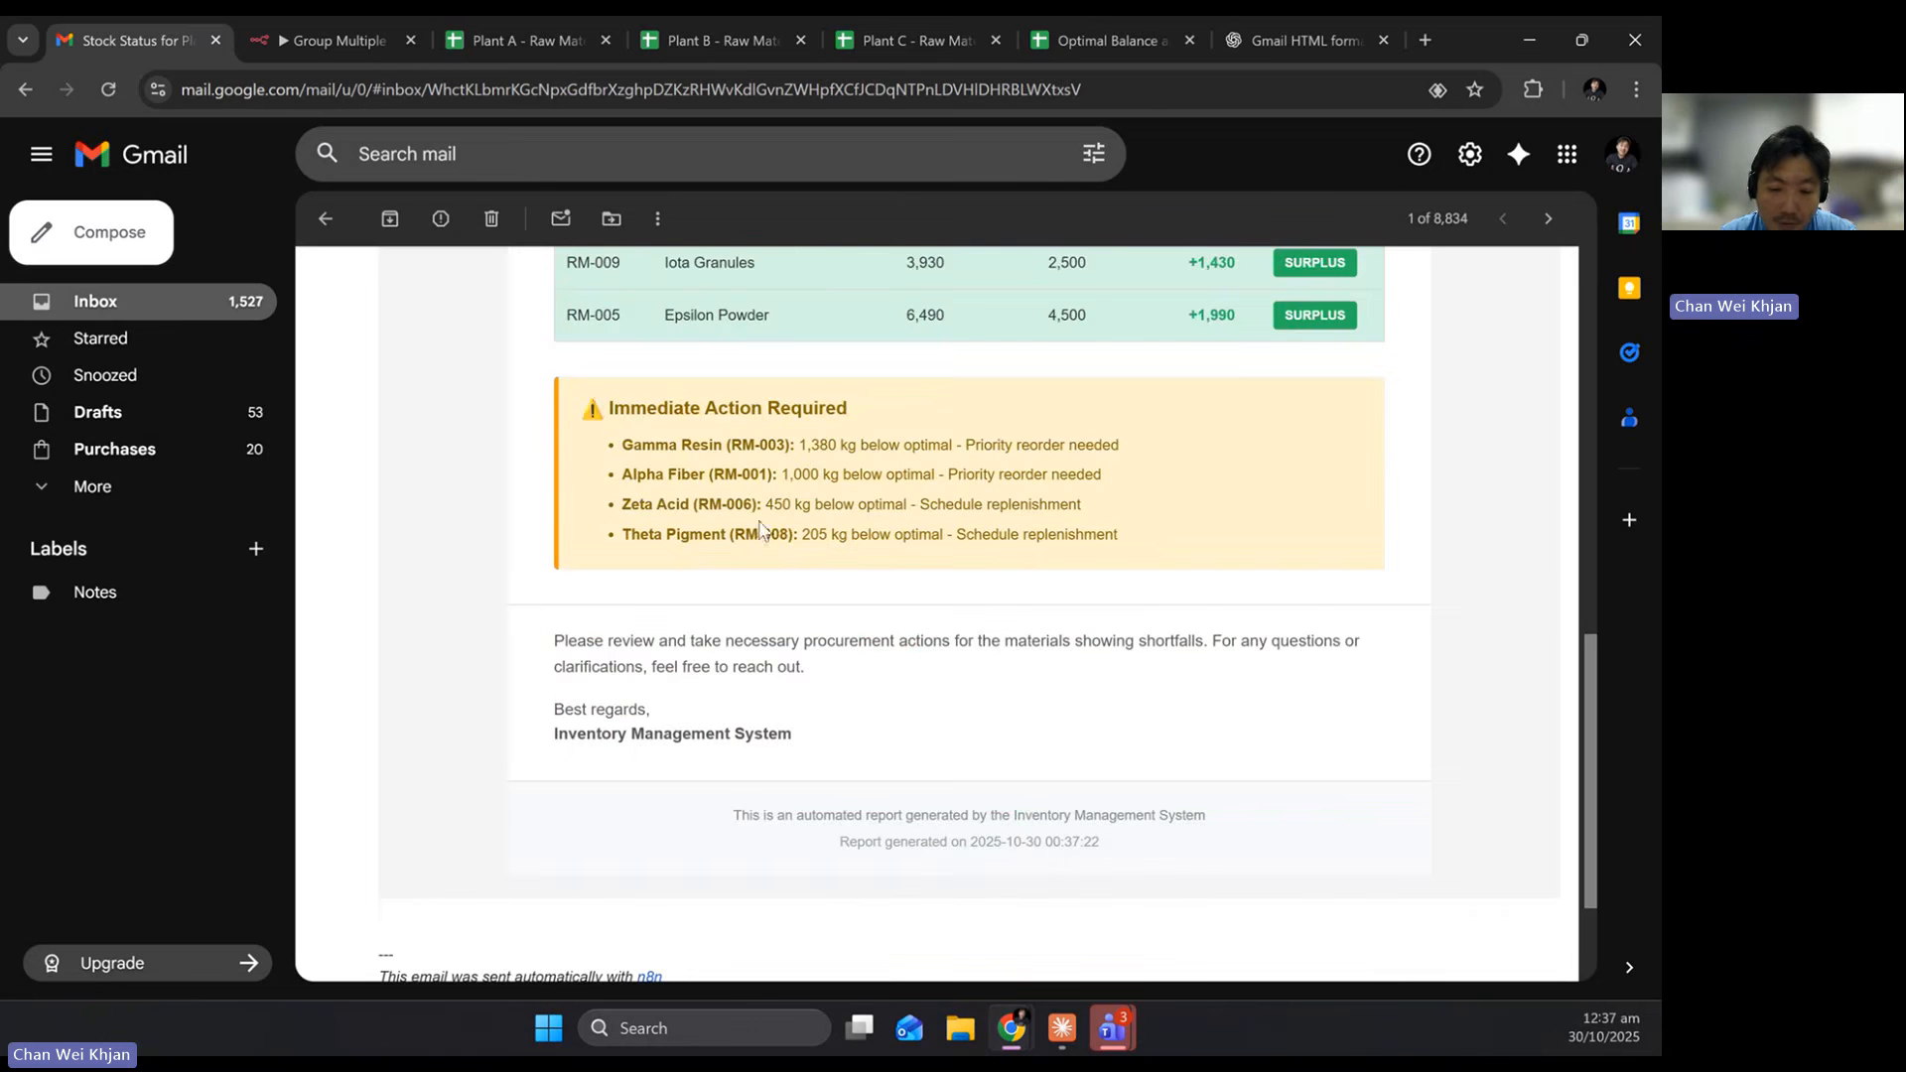
pyautogui.scroll(9, 1032, 502)
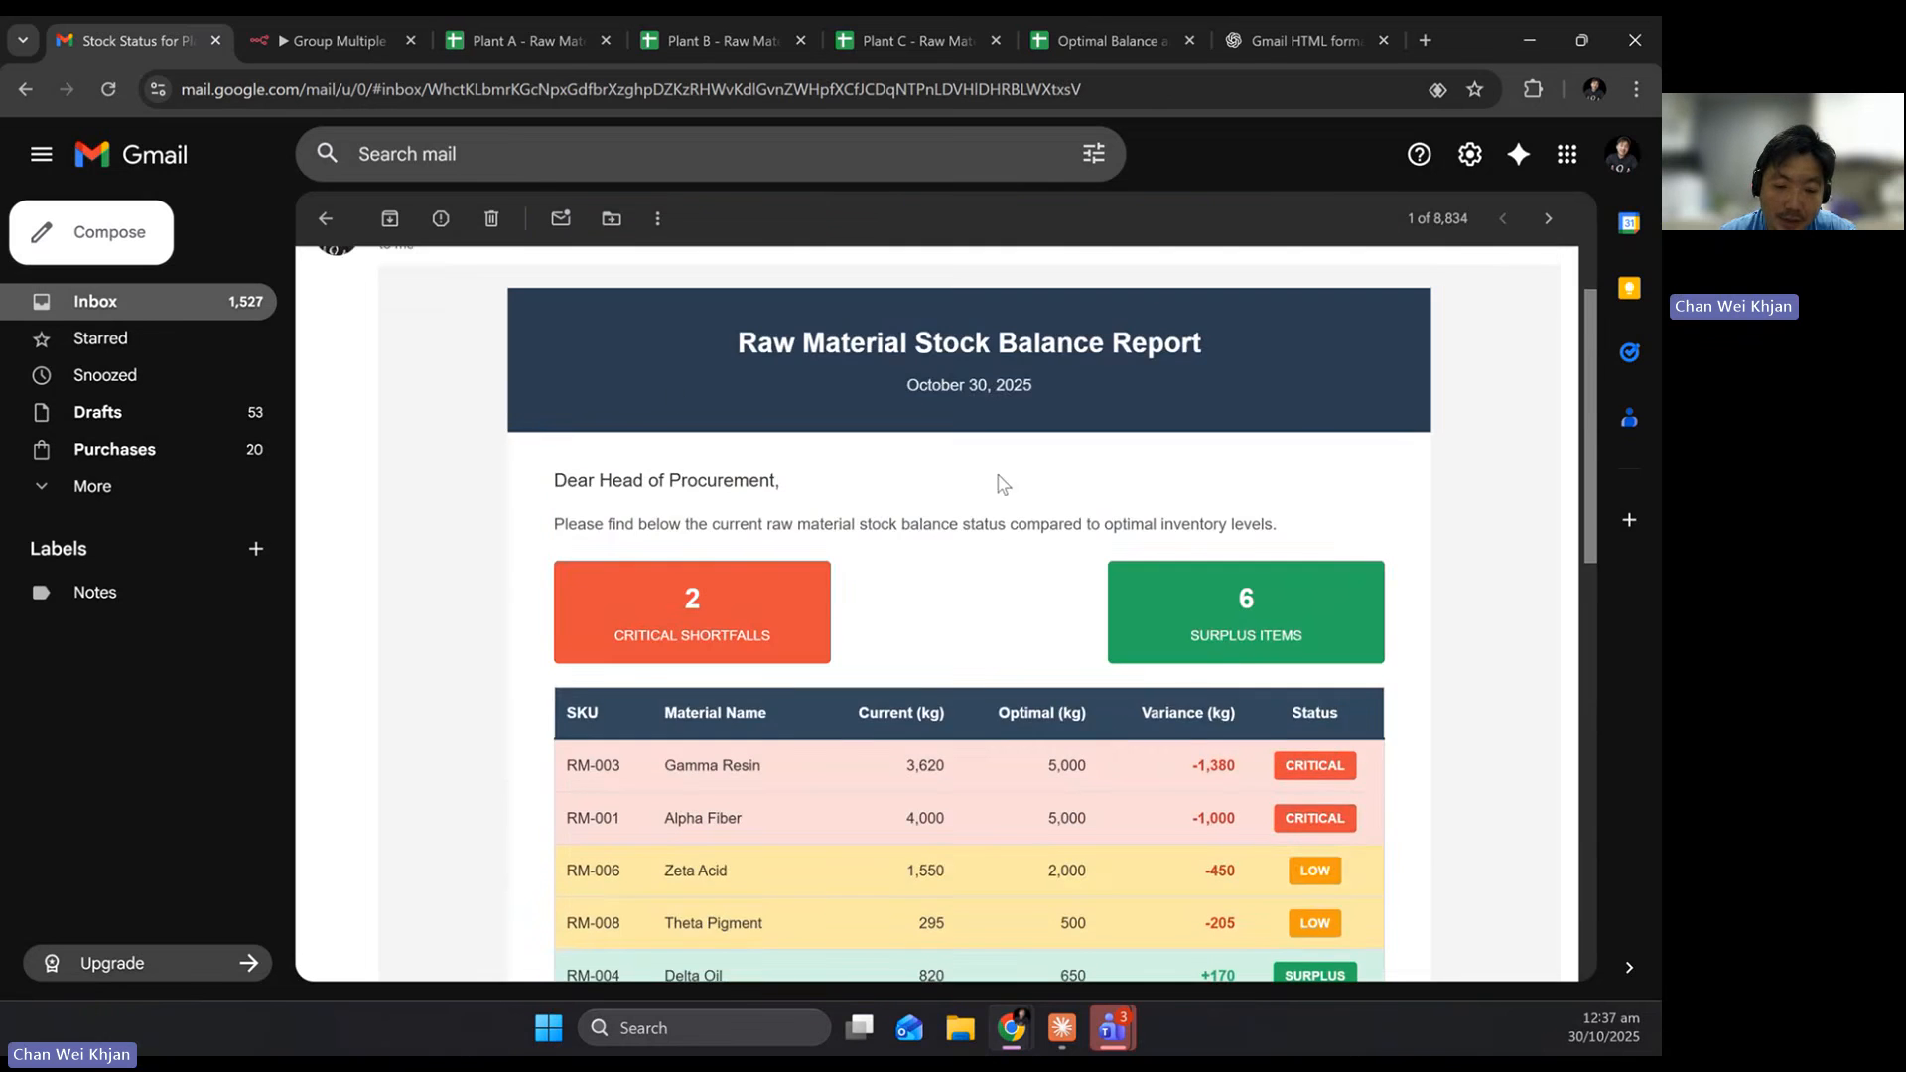
# Switch back to the n8n workflow and review its node flow from Merge through Pivot, Lookup and Add on Surplus or Shortfall to Send a message
pyautogui.click(331, 49)
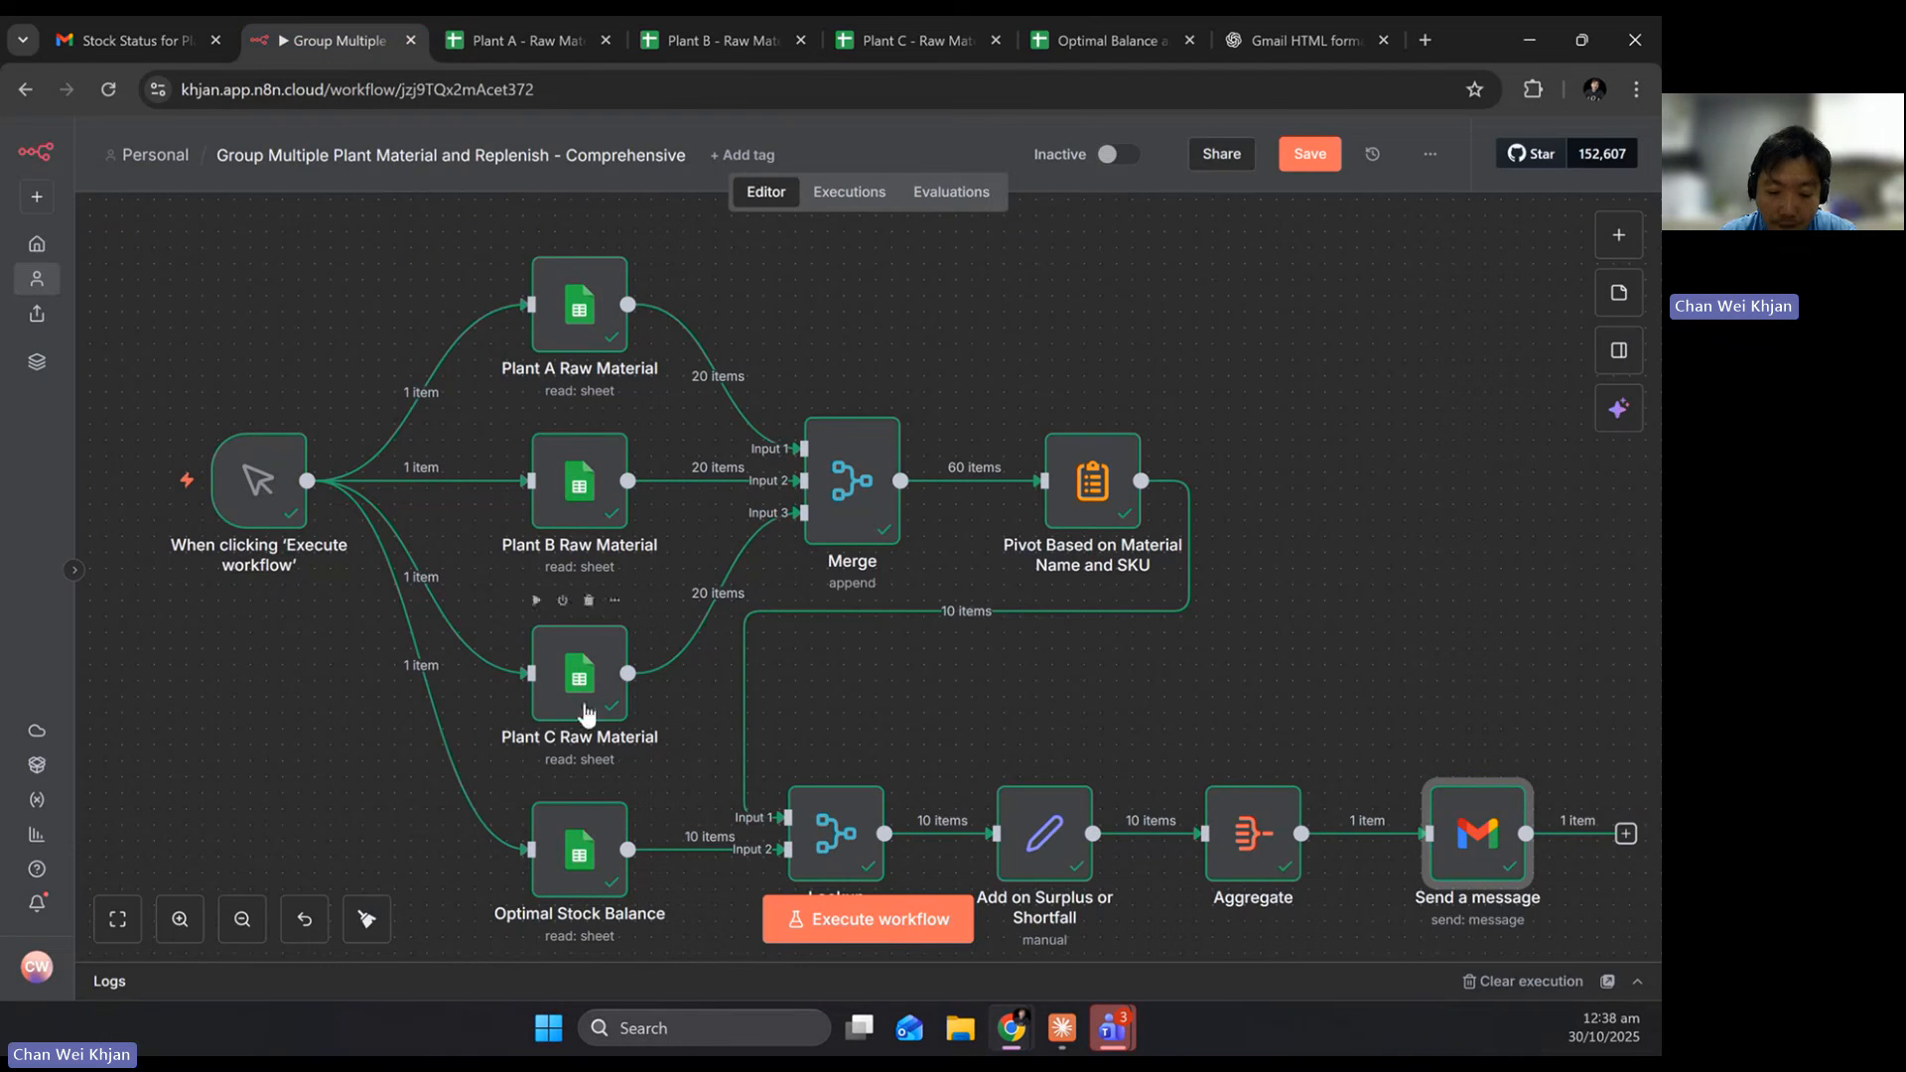
pyautogui.click(874, 468)
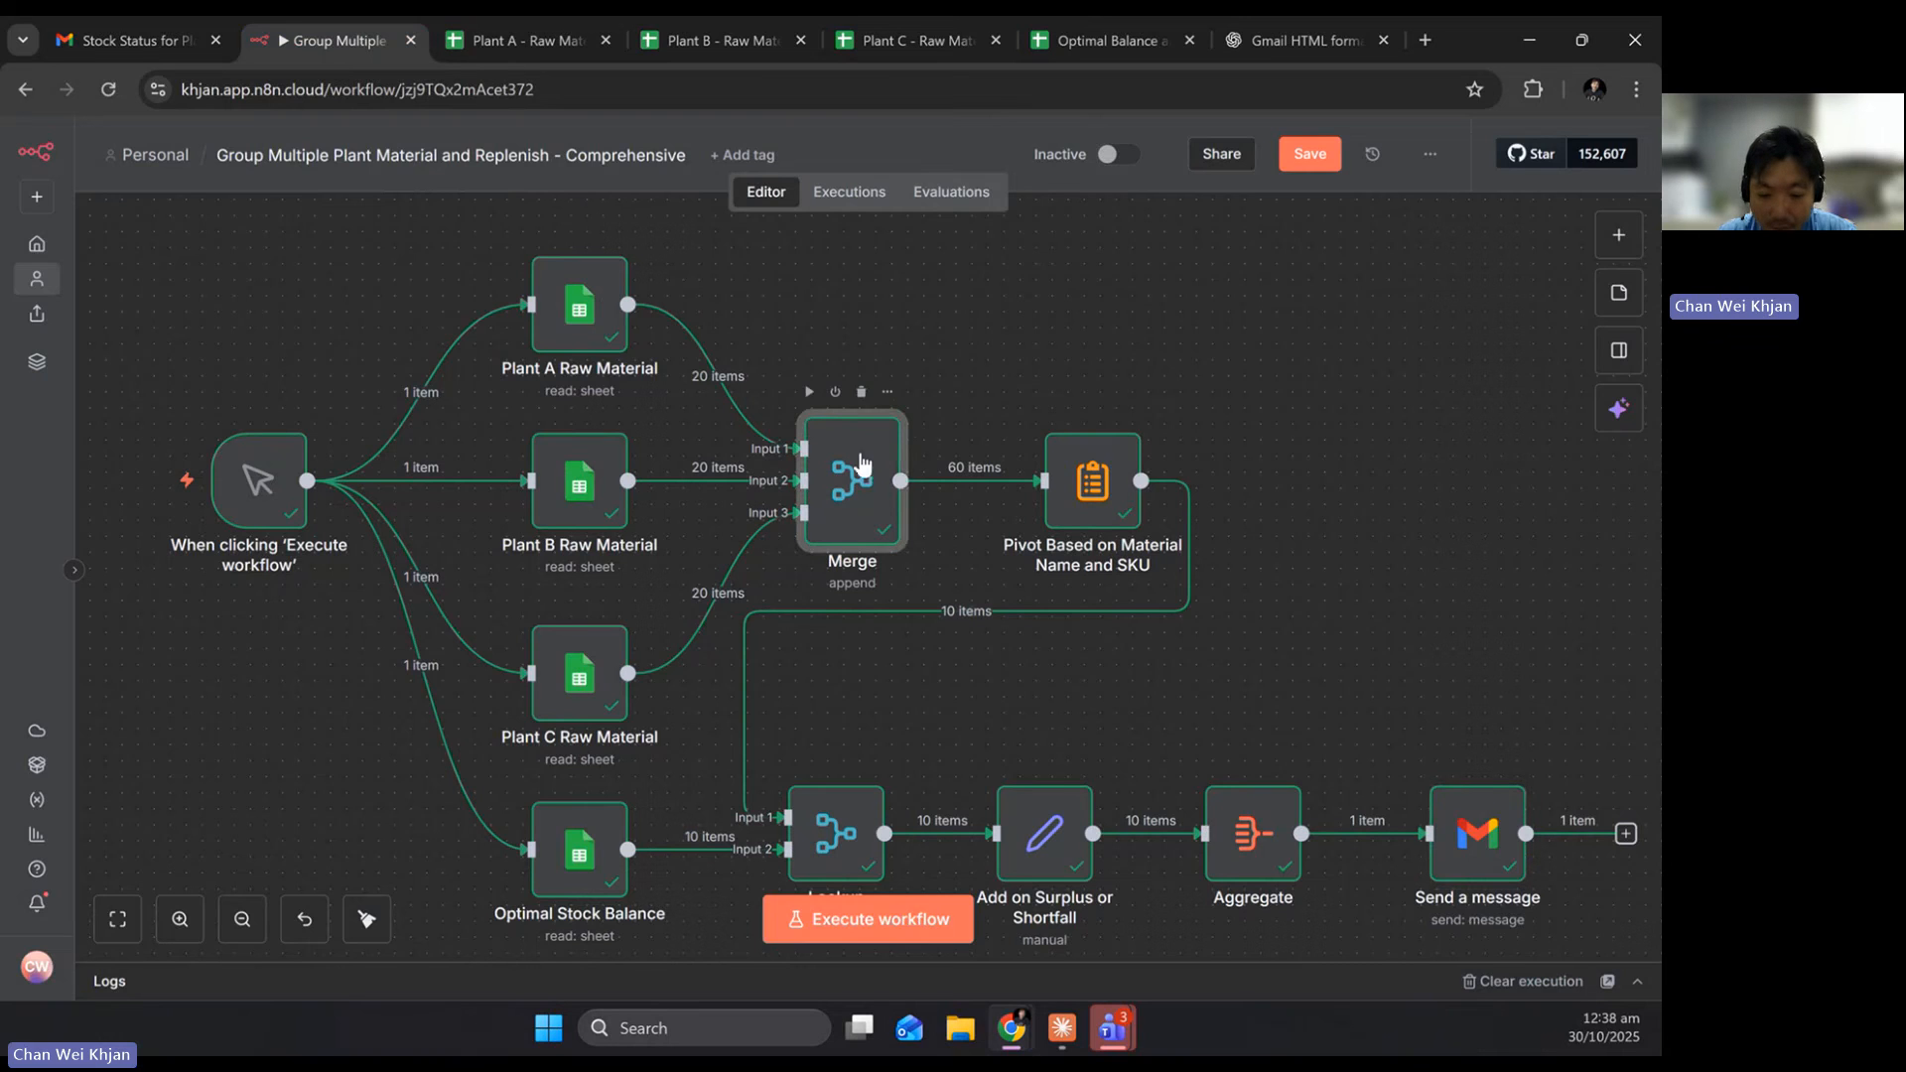
pyautogui.click(1109, 477)
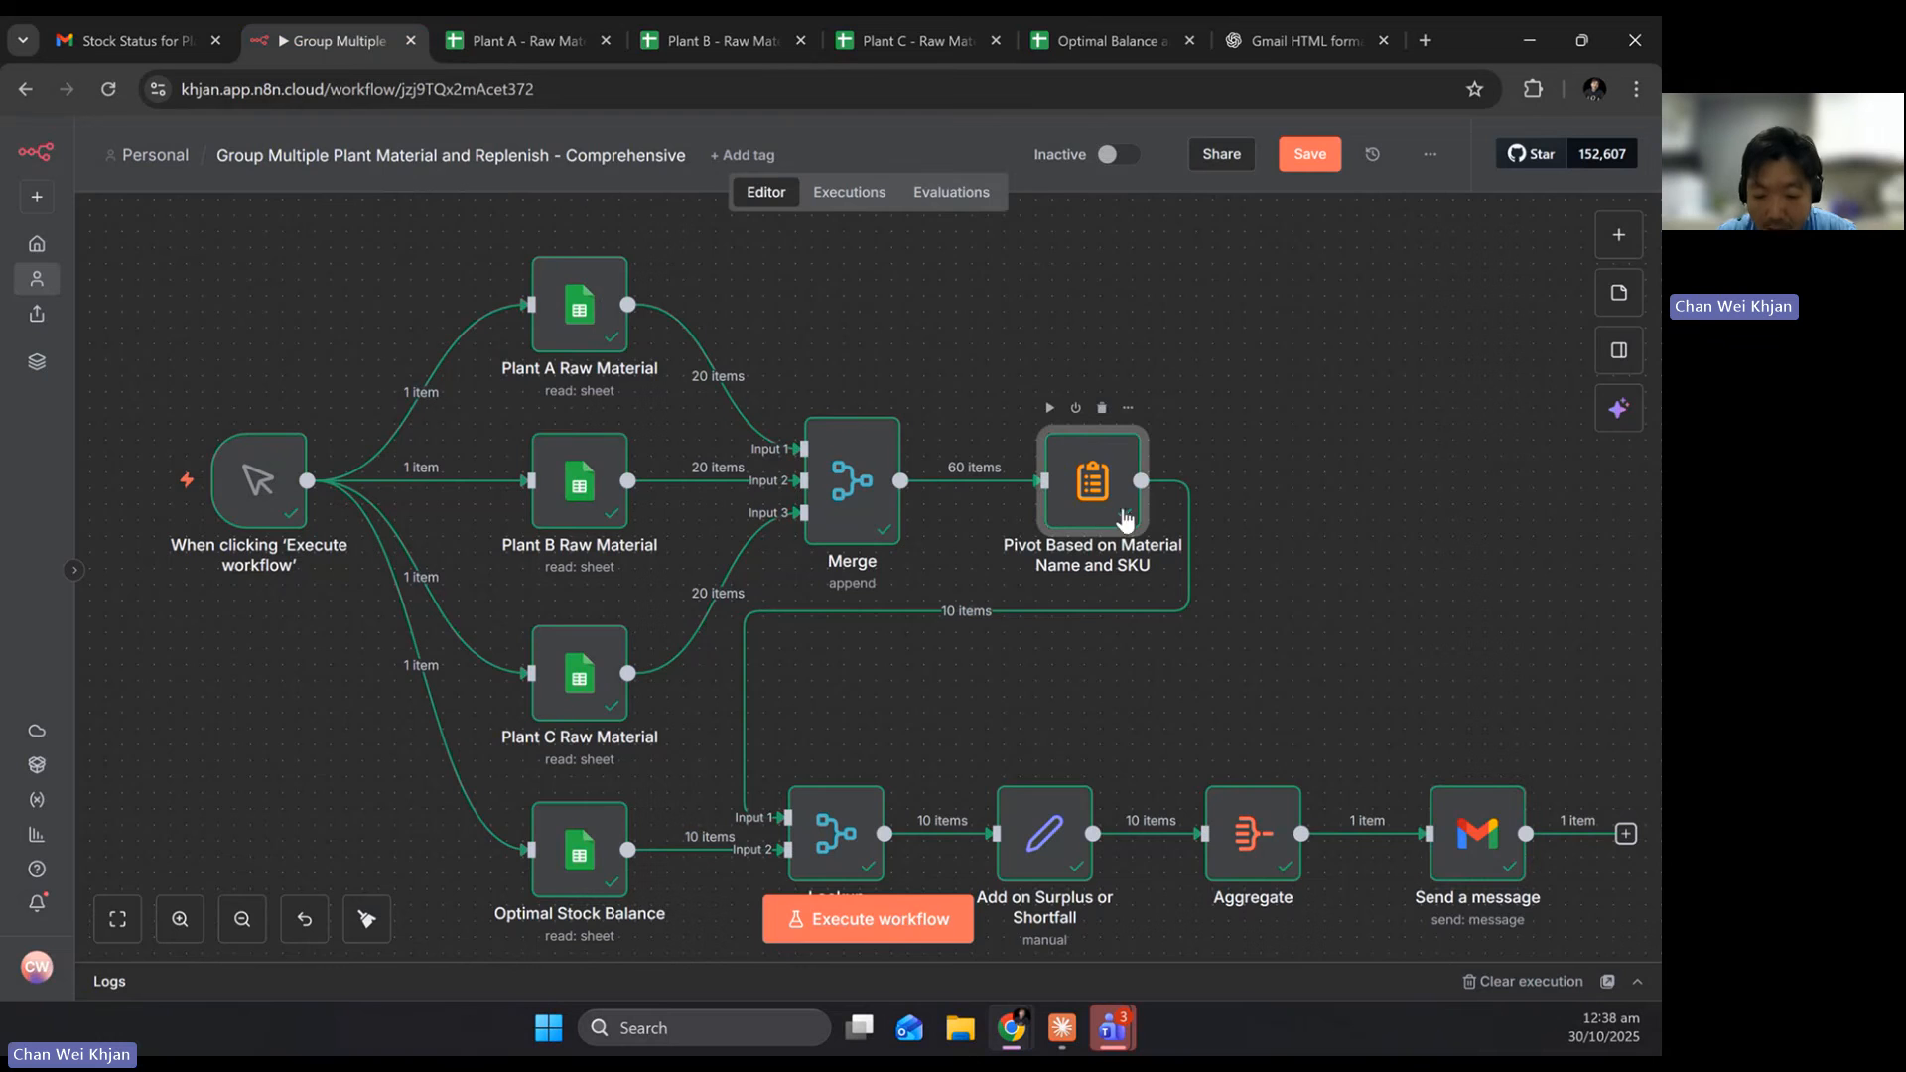
pyautogui.scroll(-3, 842, 621)
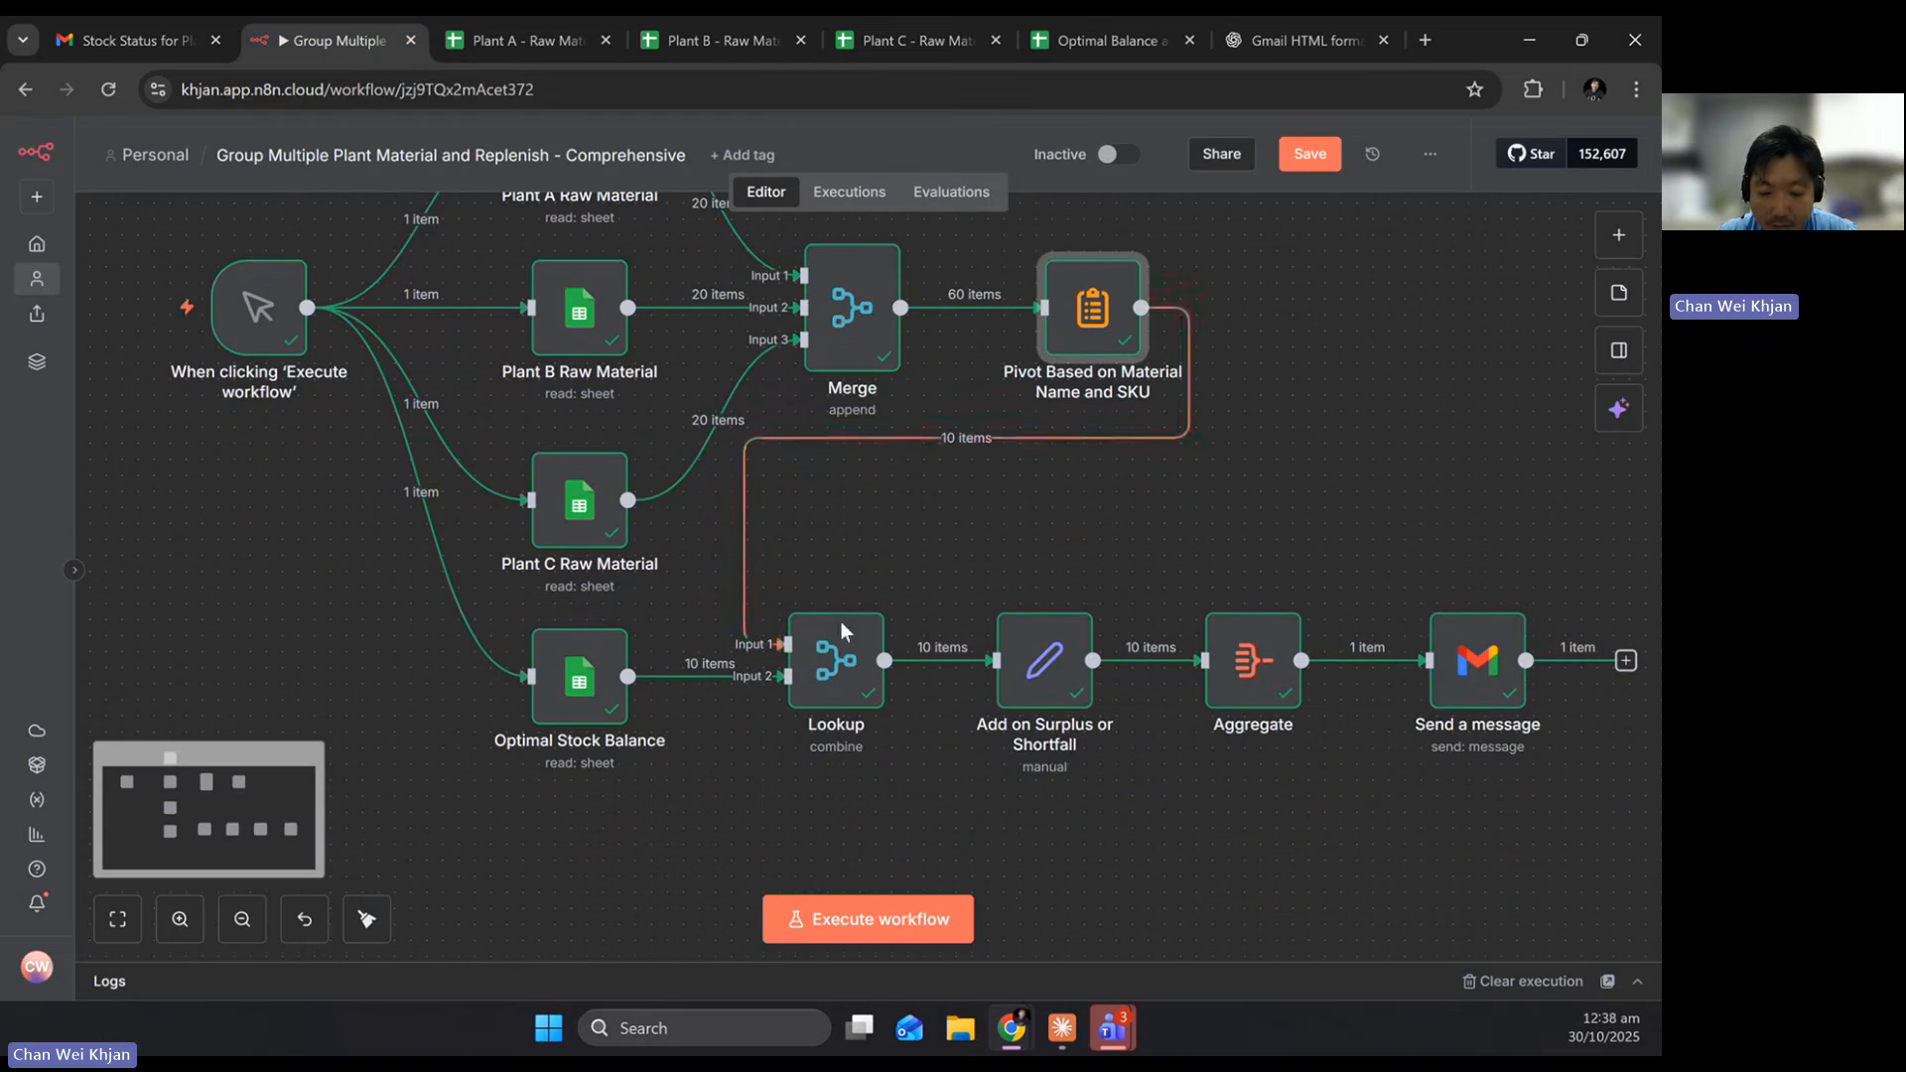
pyautogui.click(841, 685)
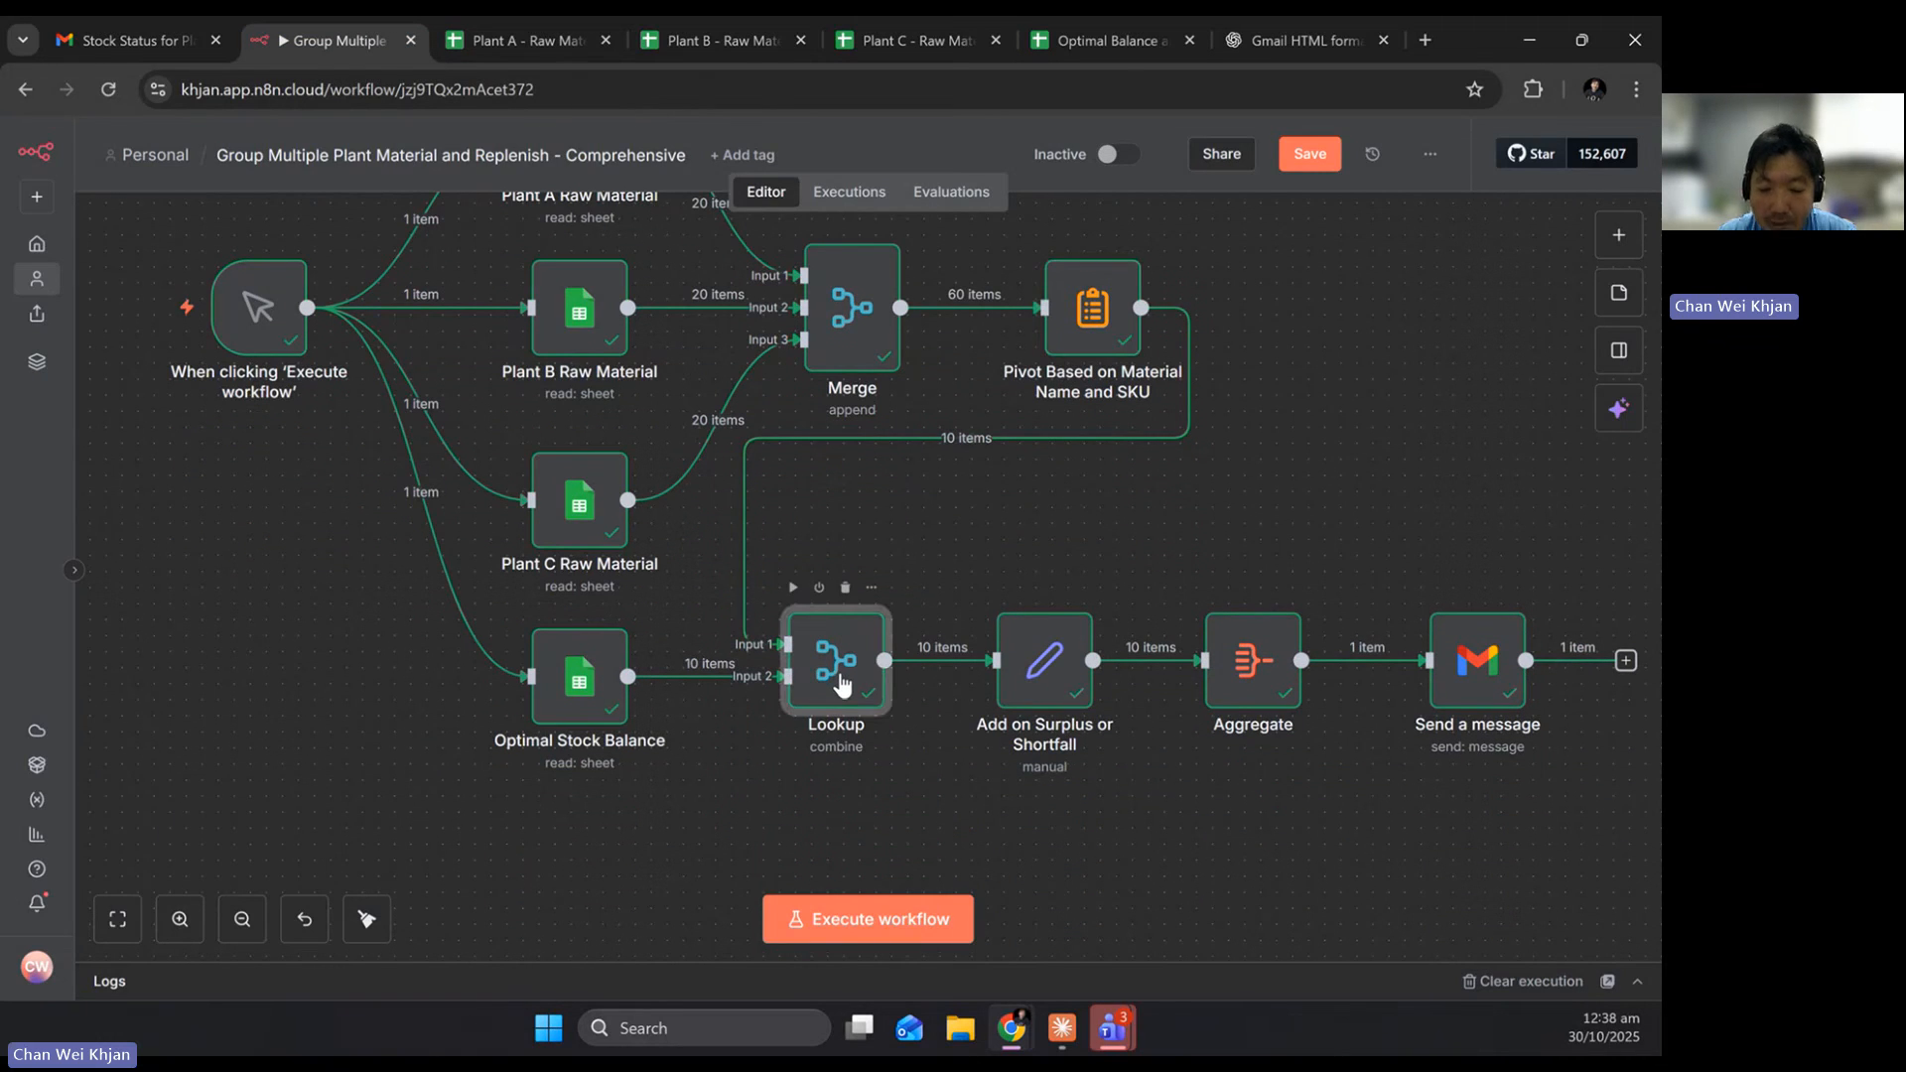
pyautogui.click(1058, 663)
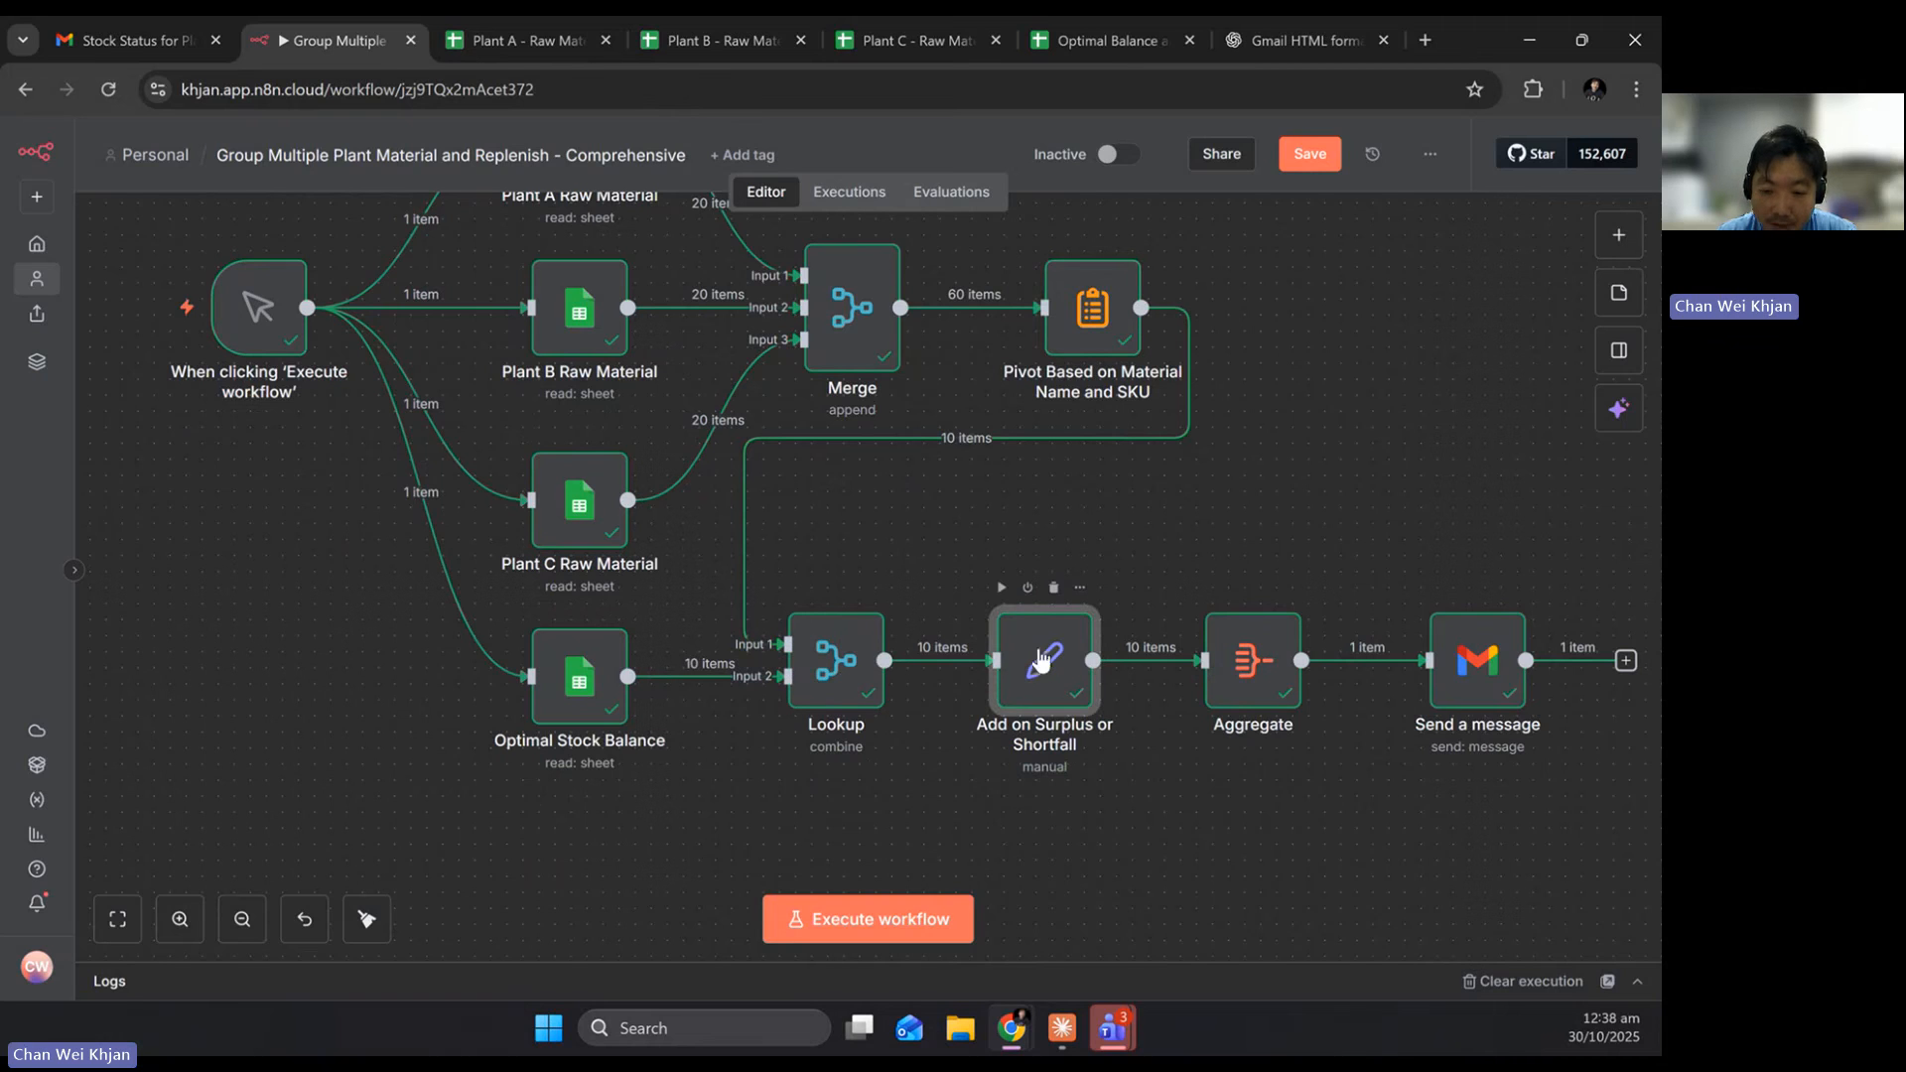
pyautogui.click(1474, 645)
pyautogui.scroll(2, 1404, 493)
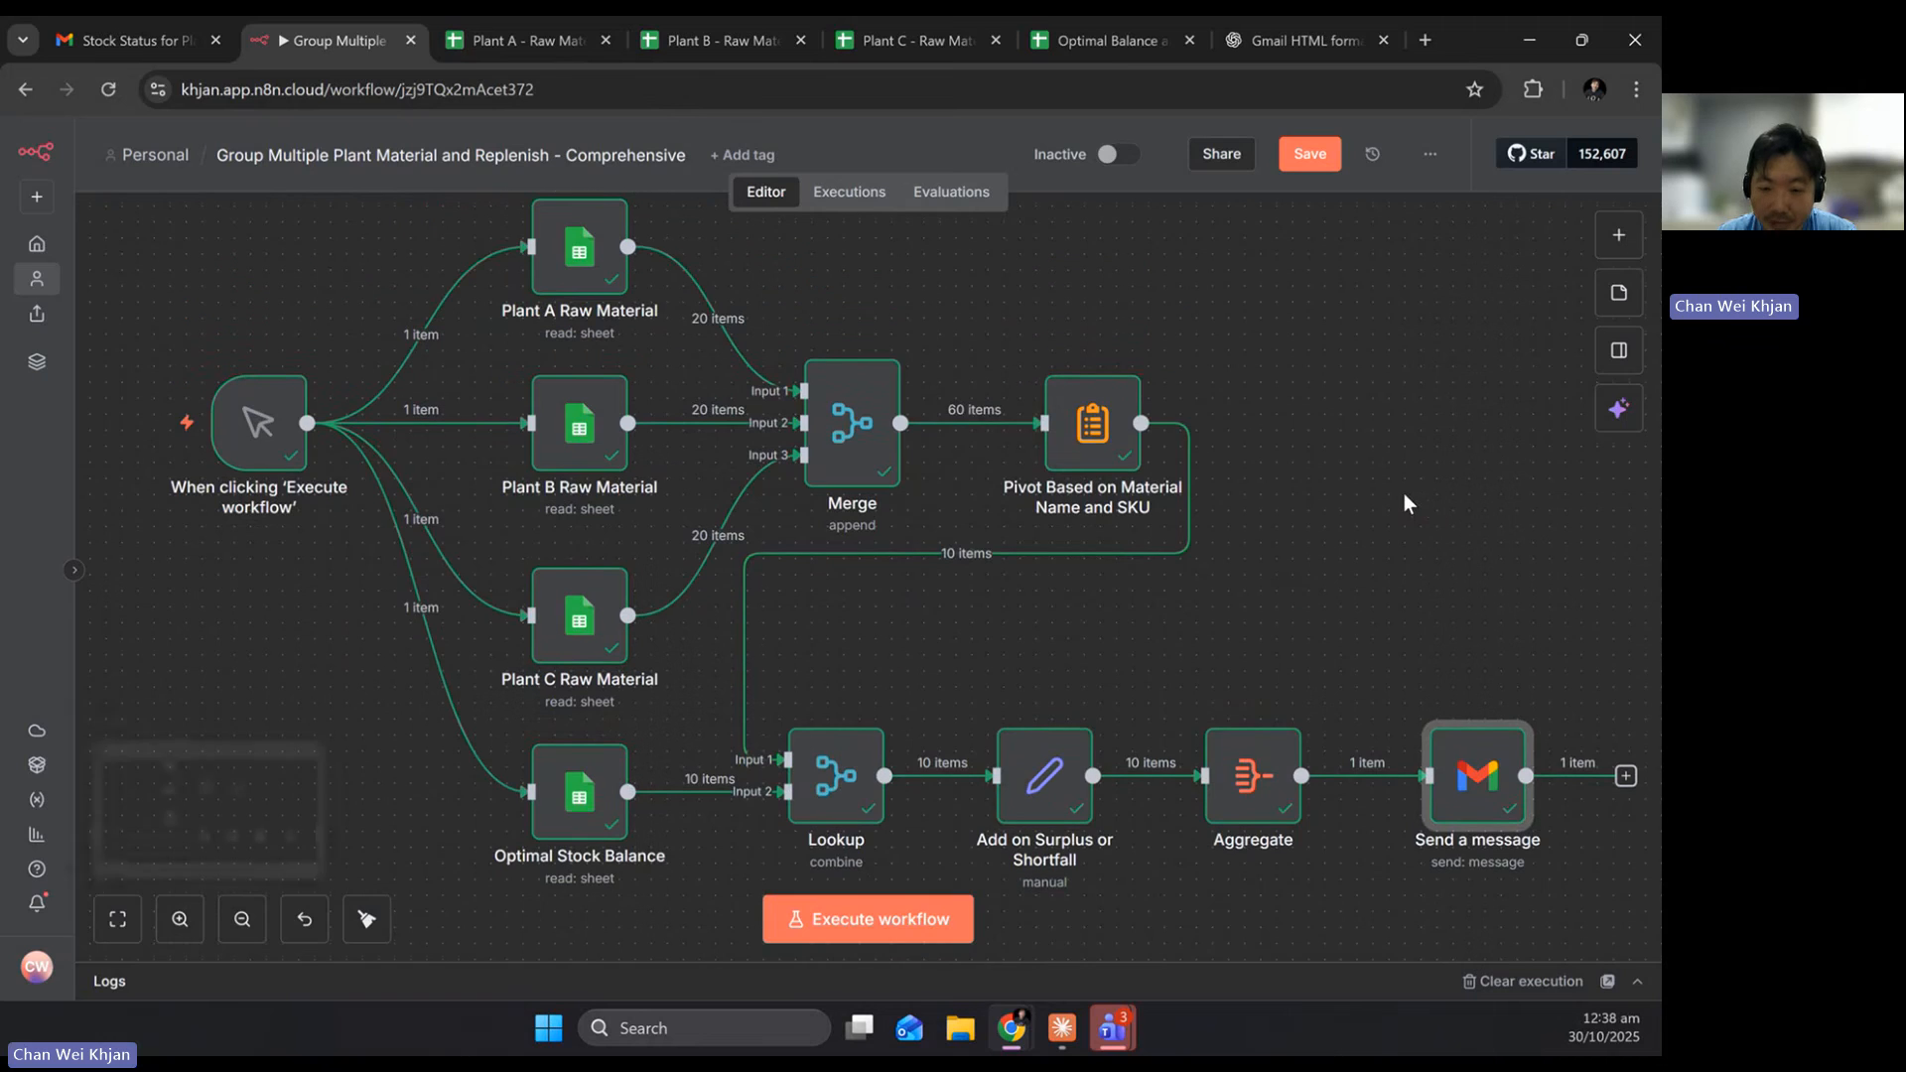